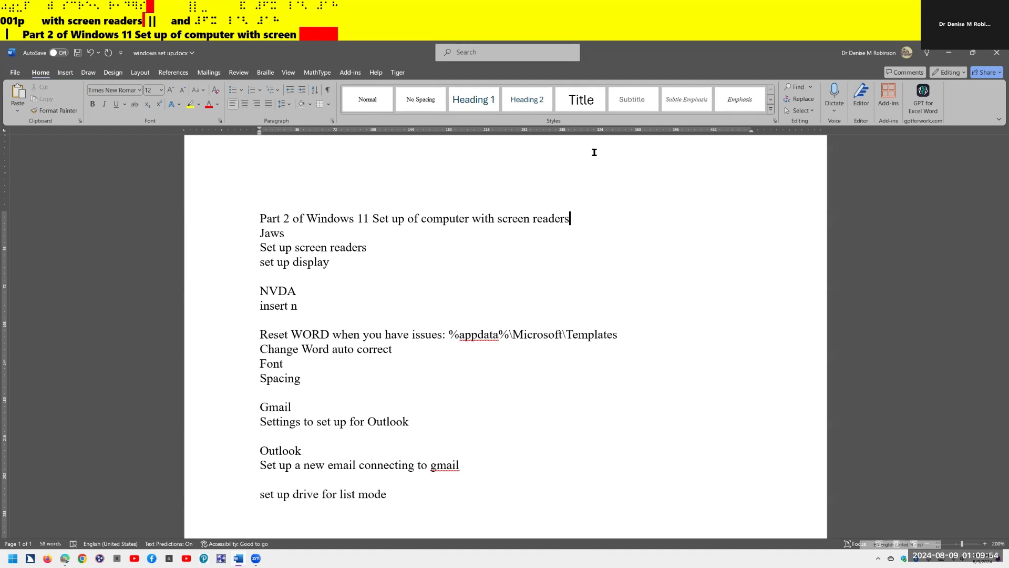
- Review JAWS Basic Settings, keeping tutor messages on announce menu and control help
key("Insert+j")
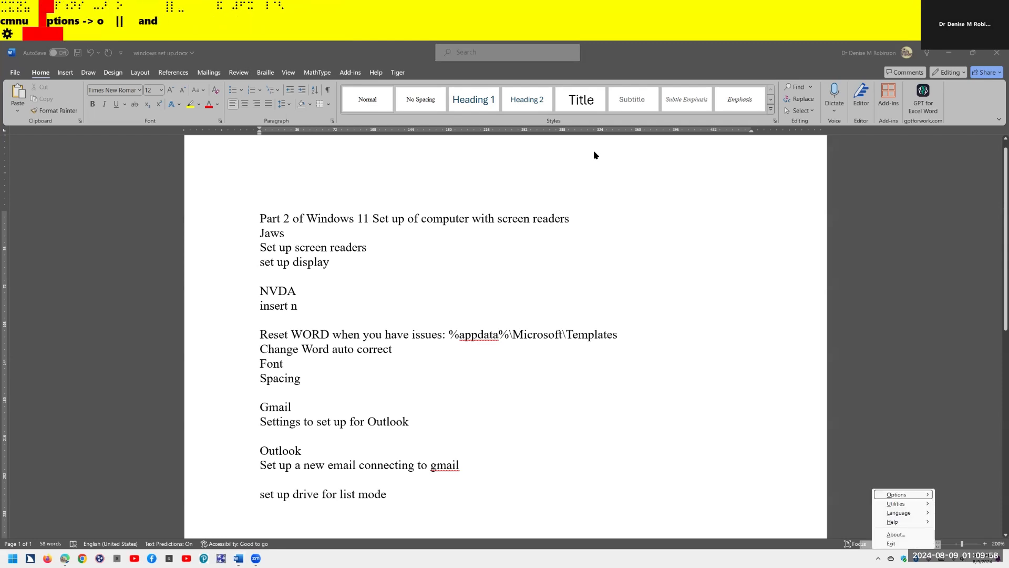
key("ctrl")
key("Right")
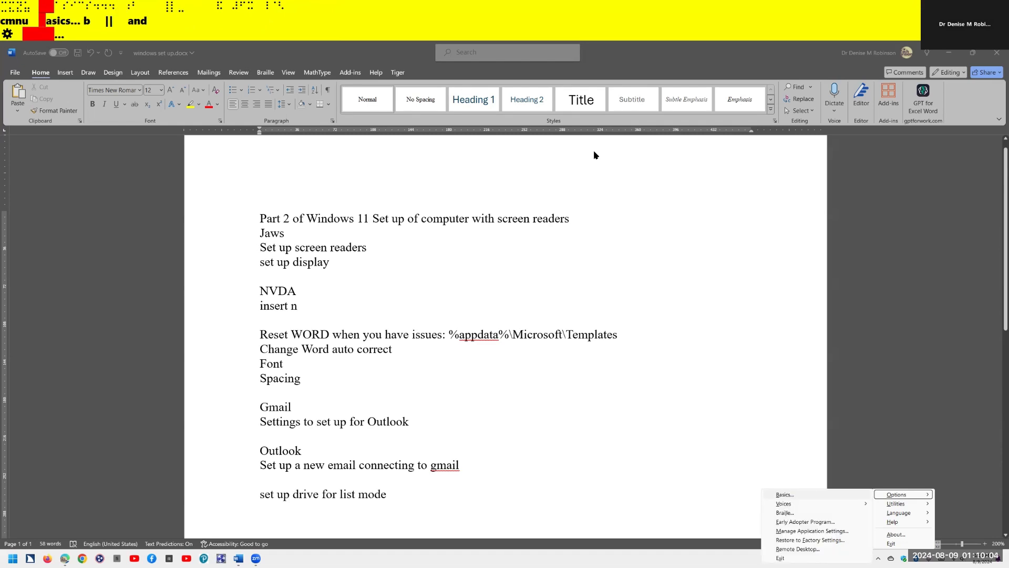
key("Return")
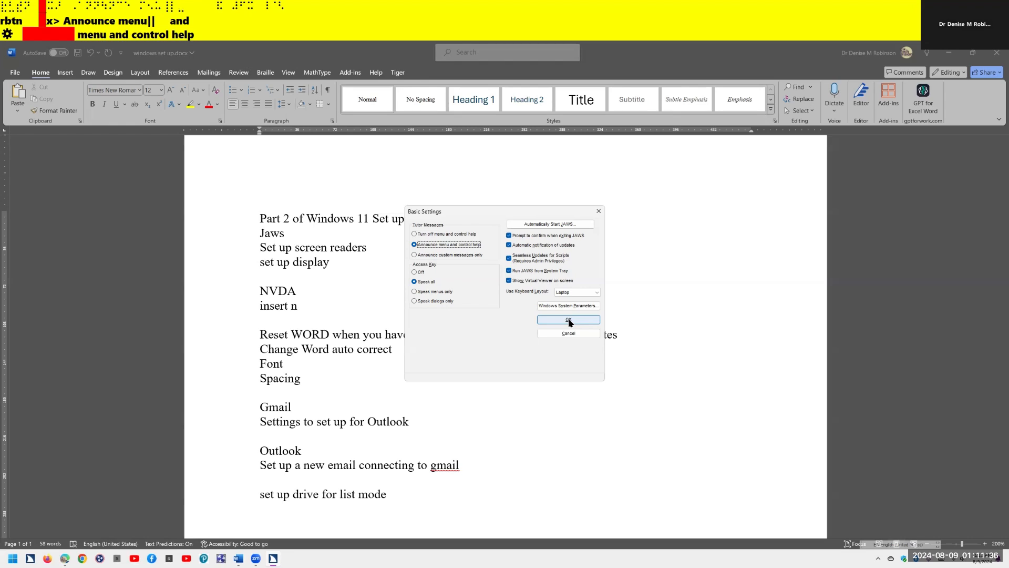
left_click(569, 320)
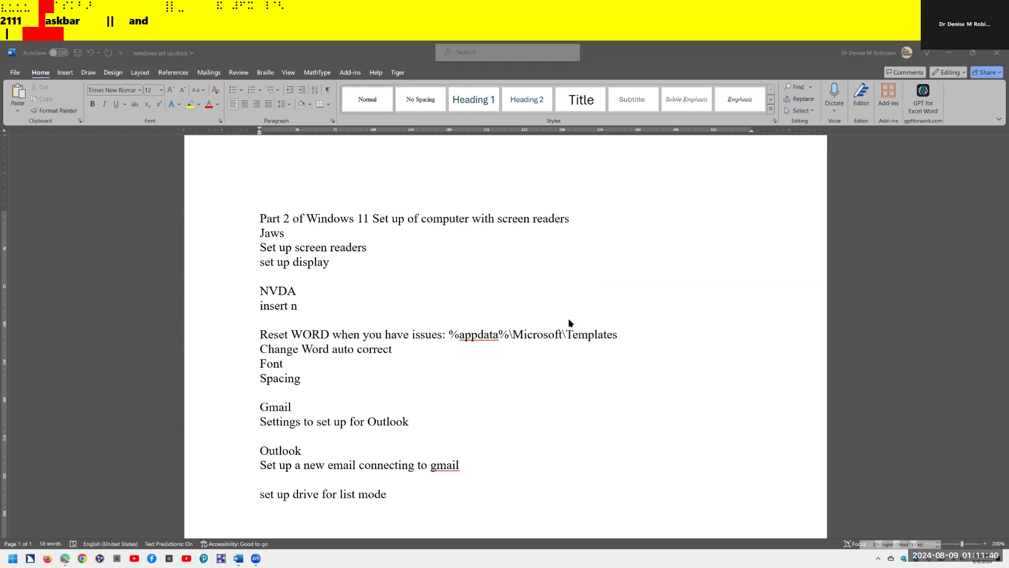
- Open Voice Adjustment for the Eloquence profile, showing rate 61, punctuation None, volume 100
key("Insert+n")
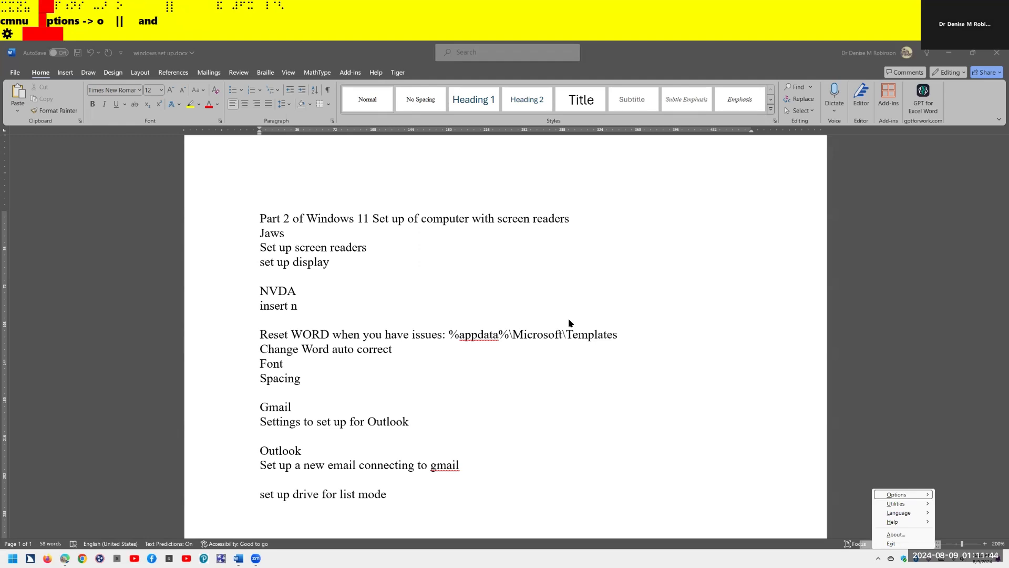
key("Right")
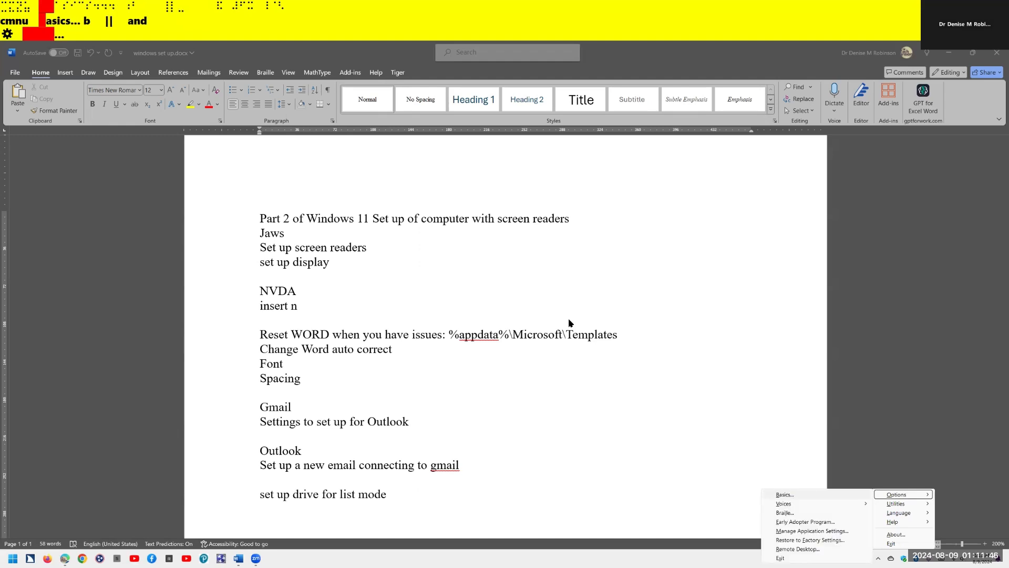
key("Down")
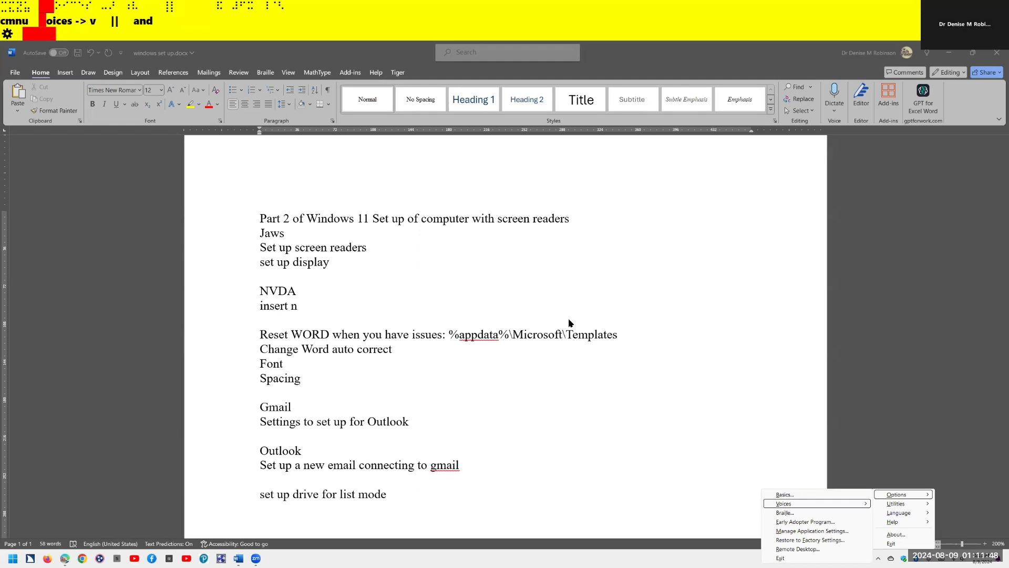
key("Right")
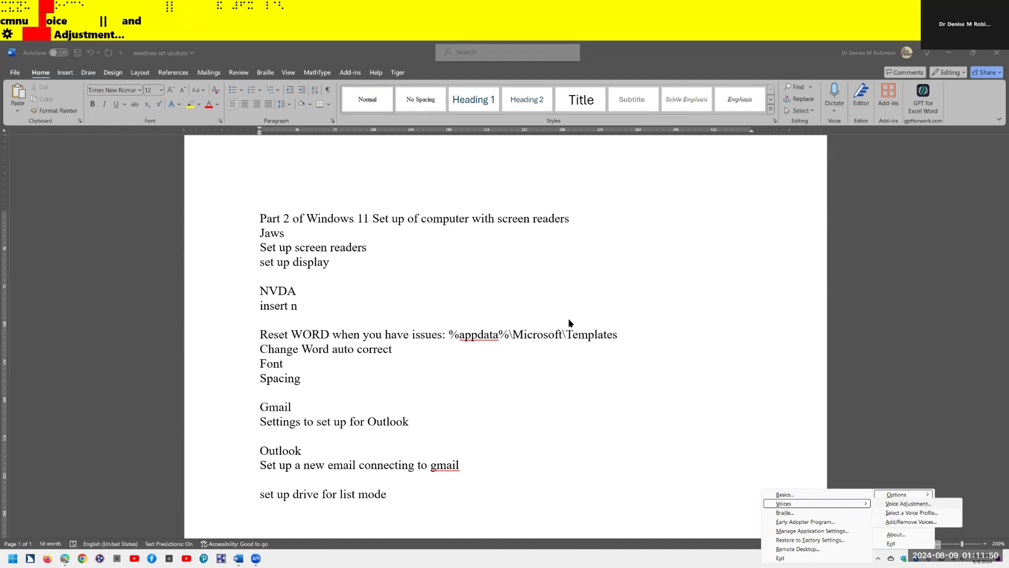
key("Return")
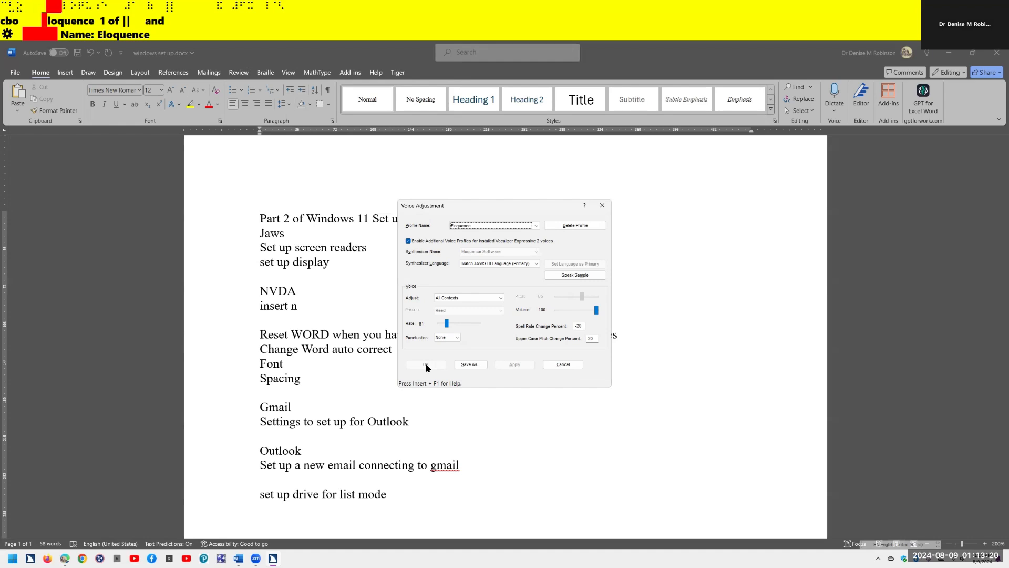
- Set the Eloquence speech rate slider to 63 and start saving it as a voice profile
key("alt+a")
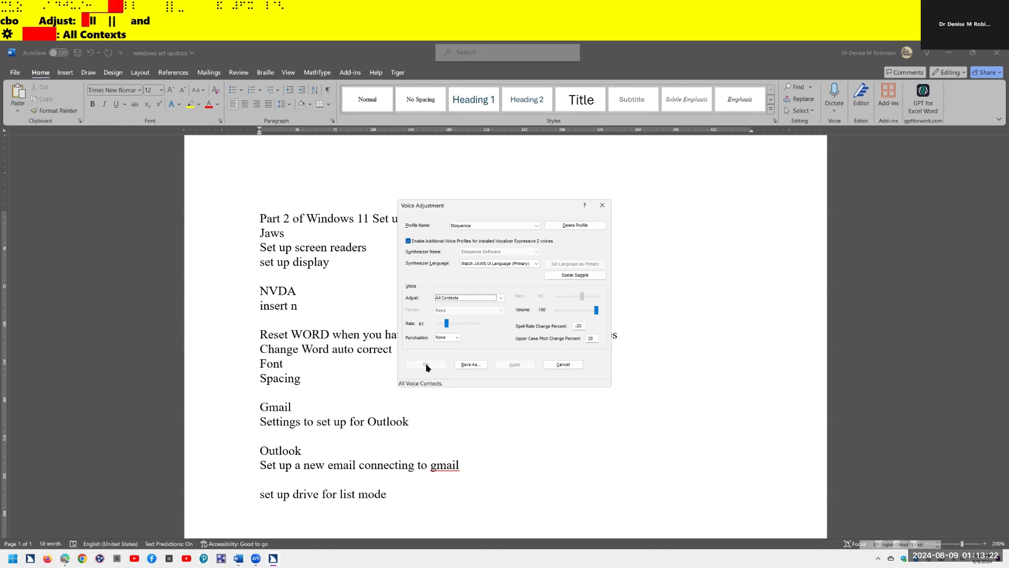
key("Tab")
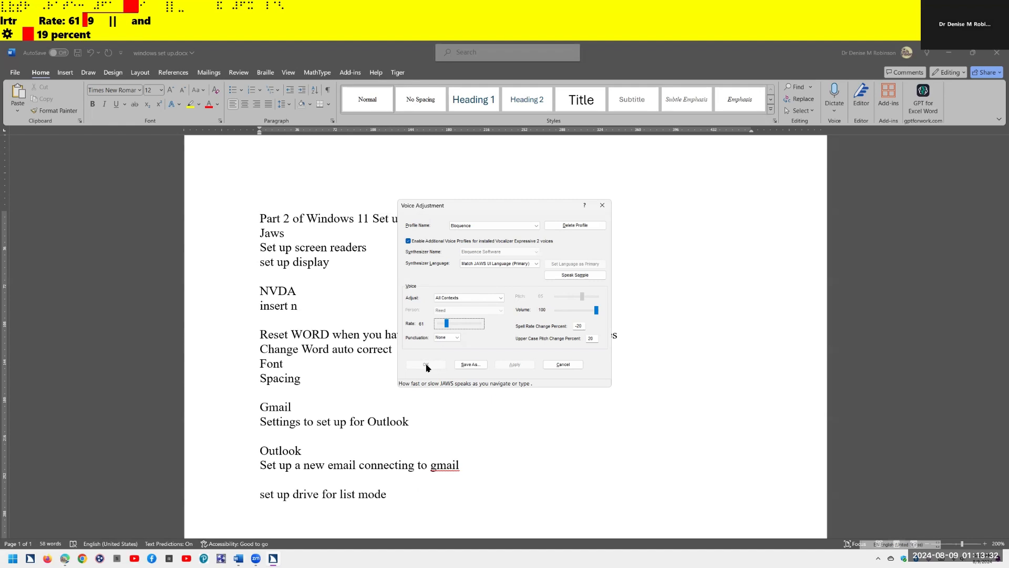
key("Right")
key("Right")
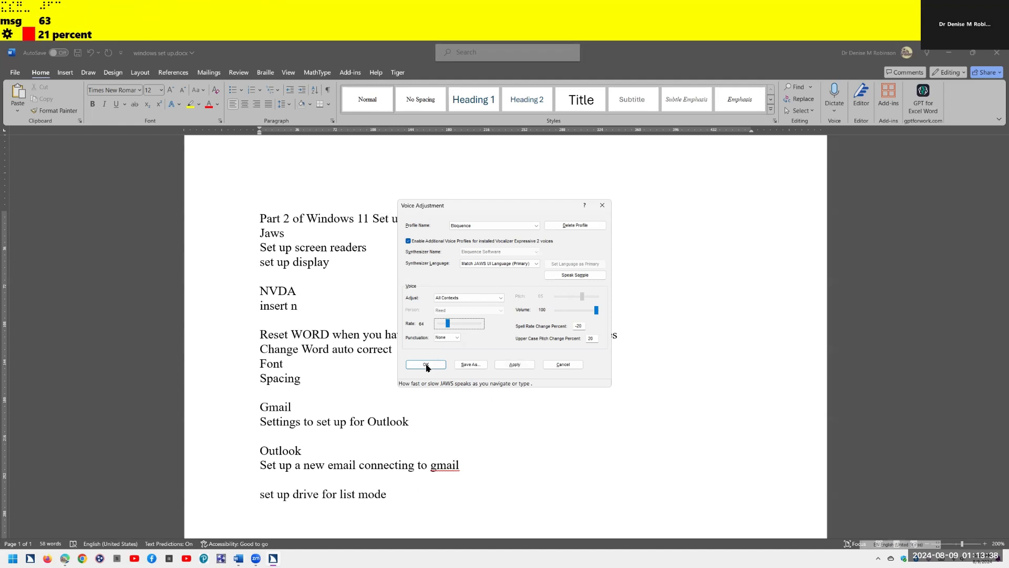
key("alt+s")
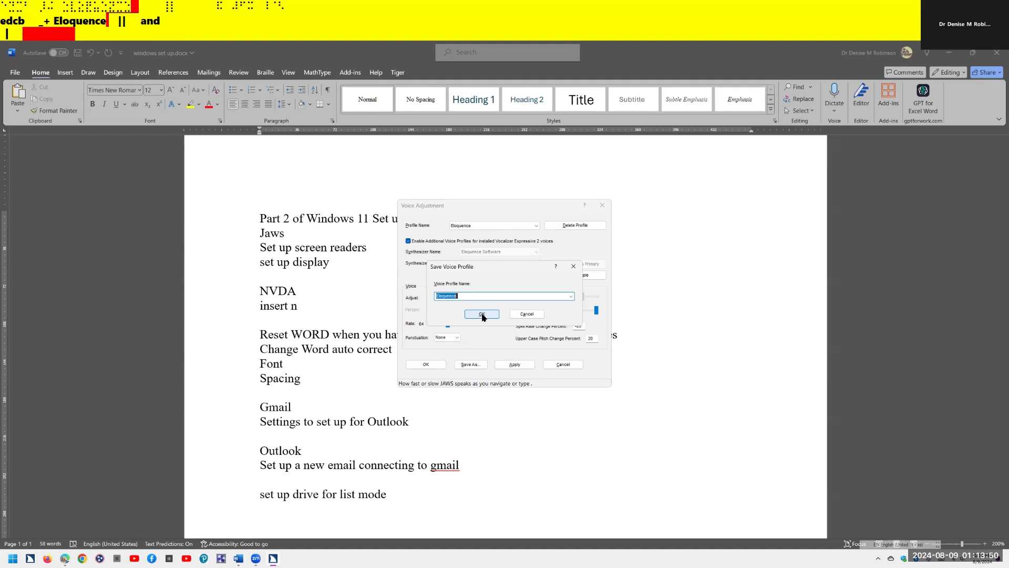
- Overwrite the Eloquence profile with rate 63, make it the default, and close Voice Adjustment
left_click(483, 316)
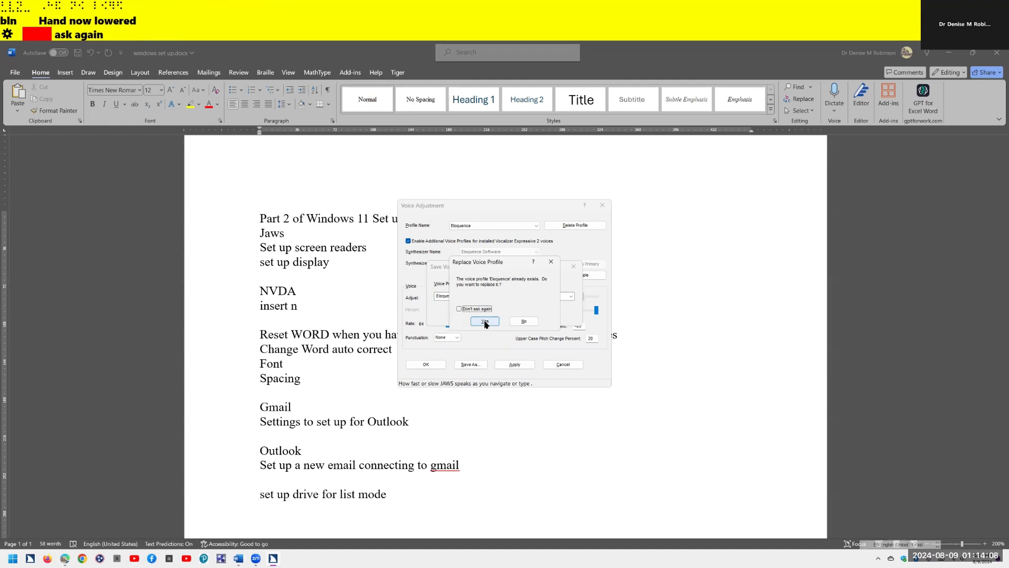
left_click(484, 322)
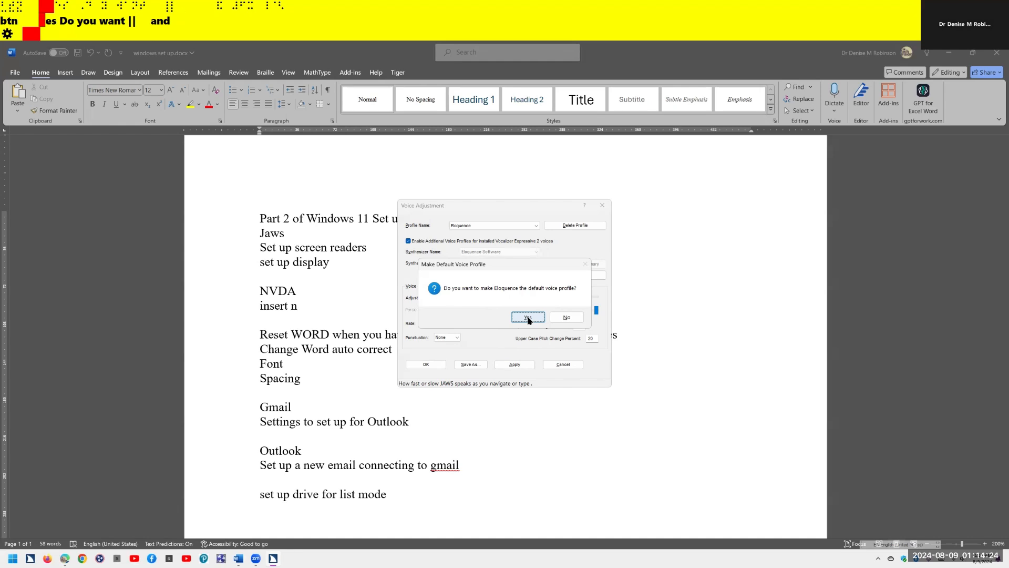
left_click(528, 318)
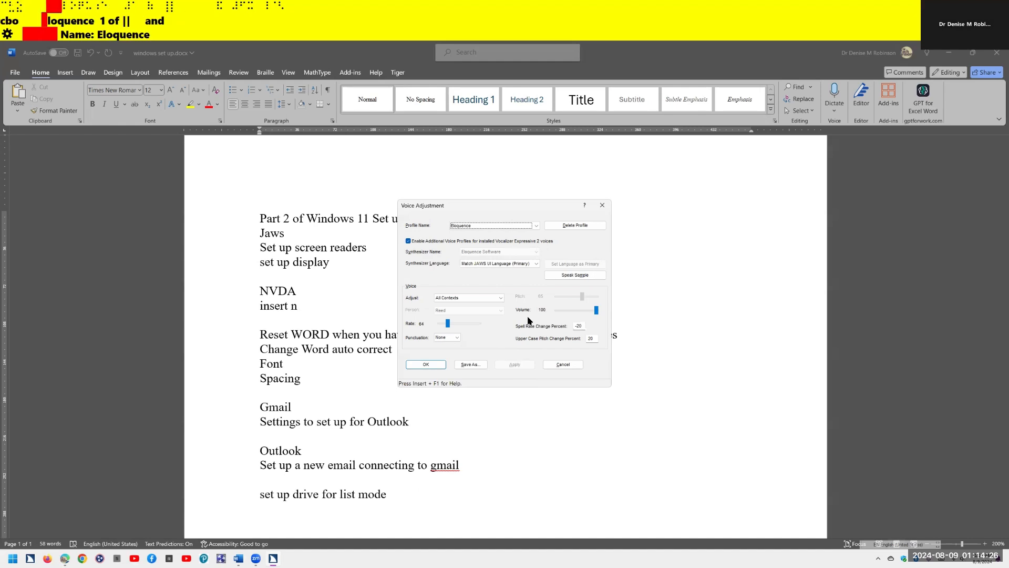
key("Return")
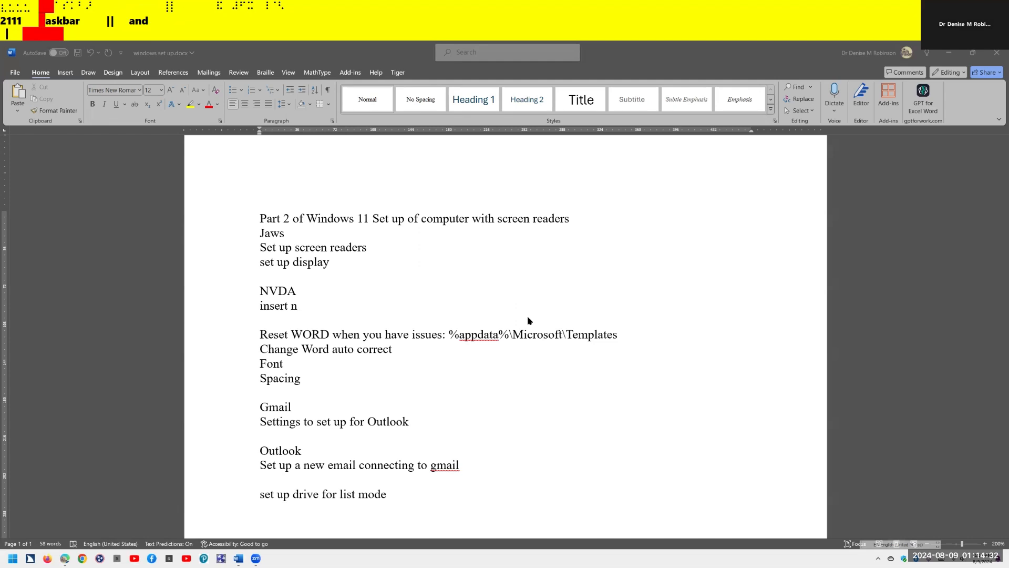
key("Insert+j")
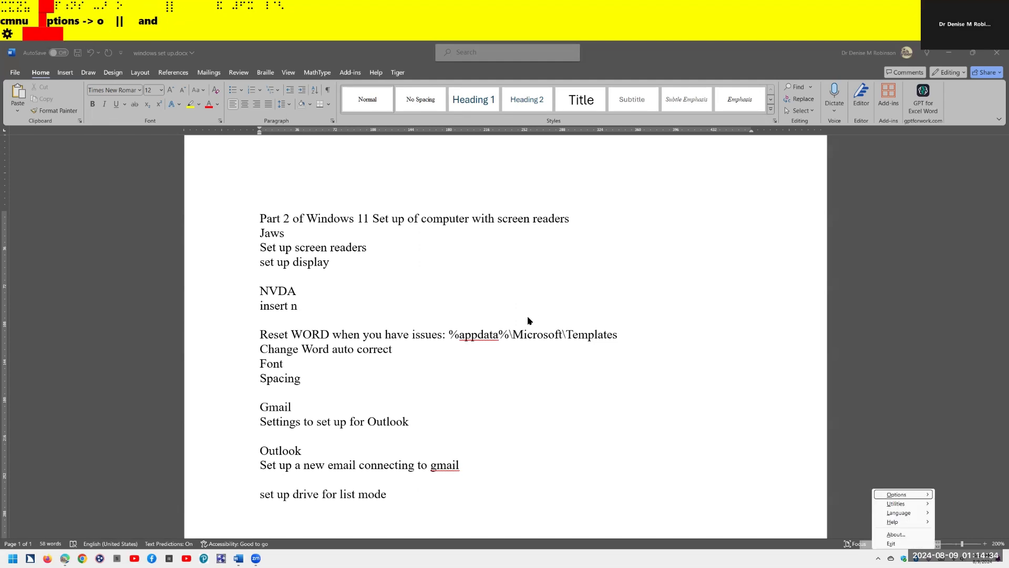
- Check that MathCAT stays ticked in the Early Adopter Program settings, then close them
key("Right")
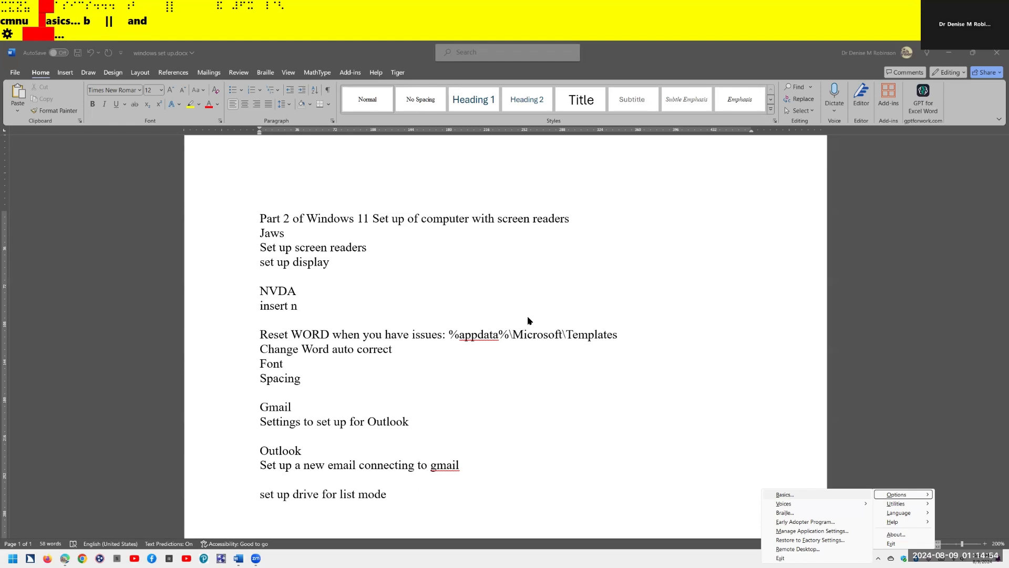
key("Down")
key("Down")
key("Down")
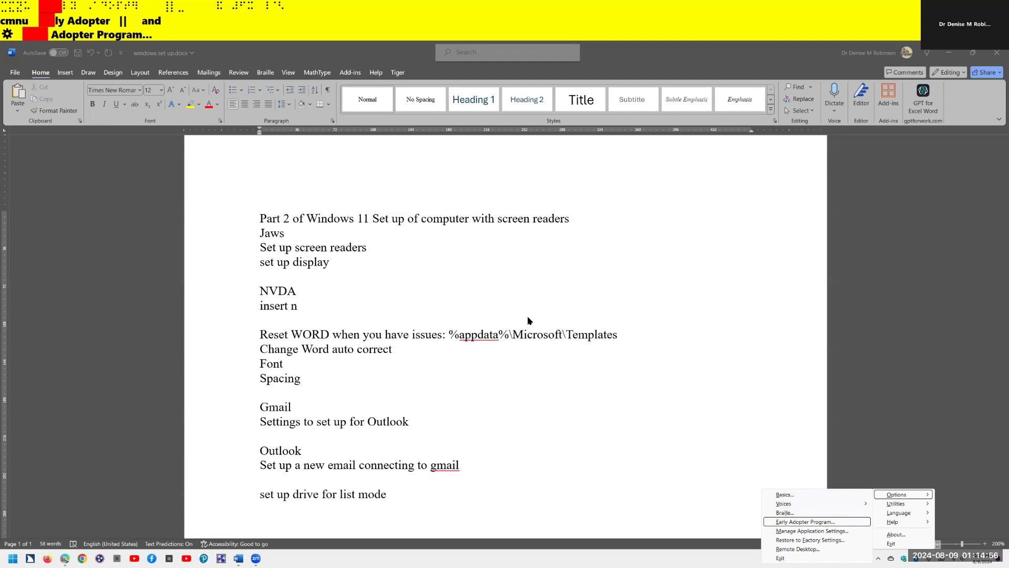
key("Escape")
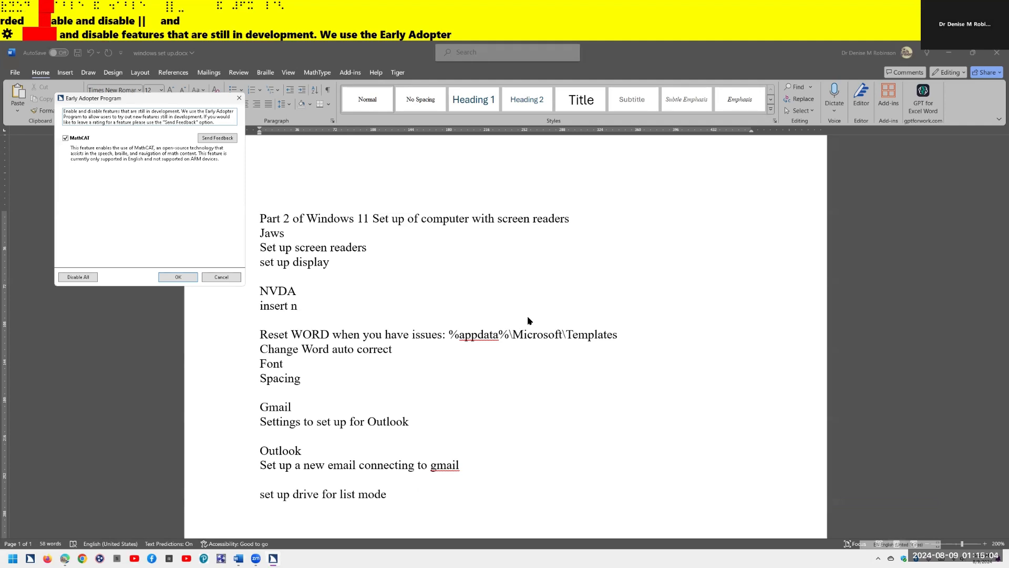
key("ctrl")
key("Tab")
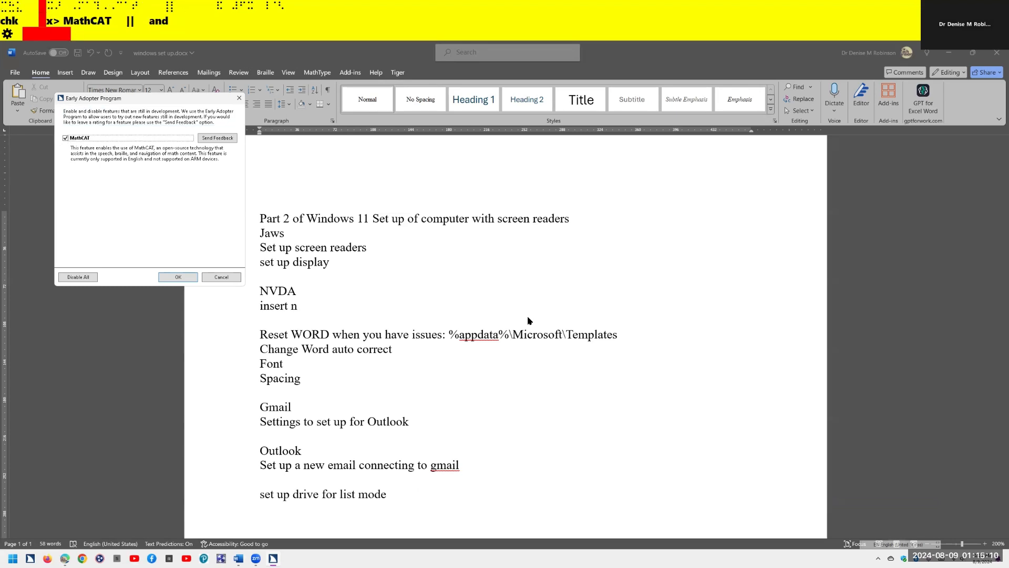
key("ctrl")
key("Return")
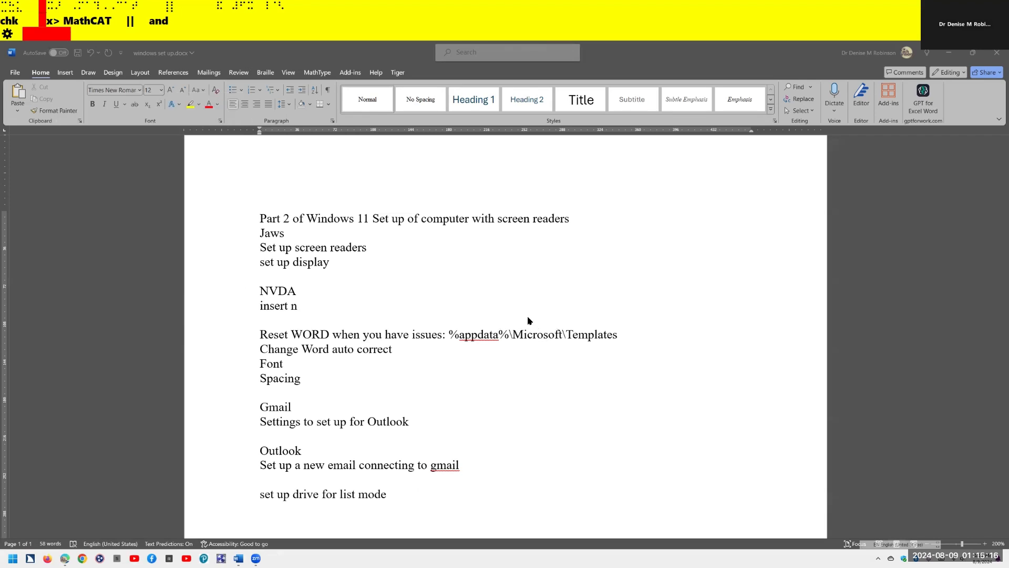
- Open JAWS Braille Basic Settings, with Focus shown as the active braille display
key("ctrl")
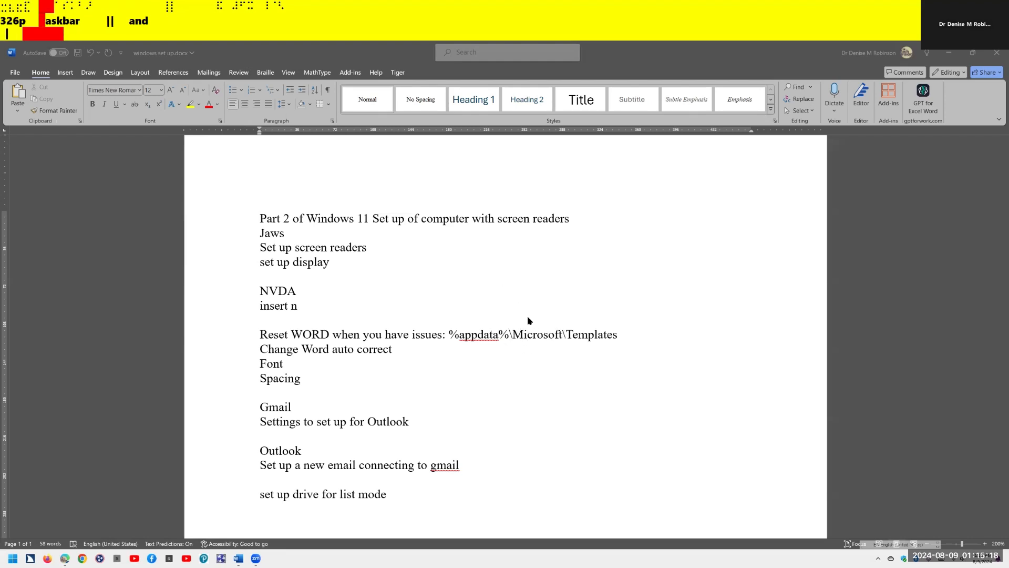
key("Insert+n")
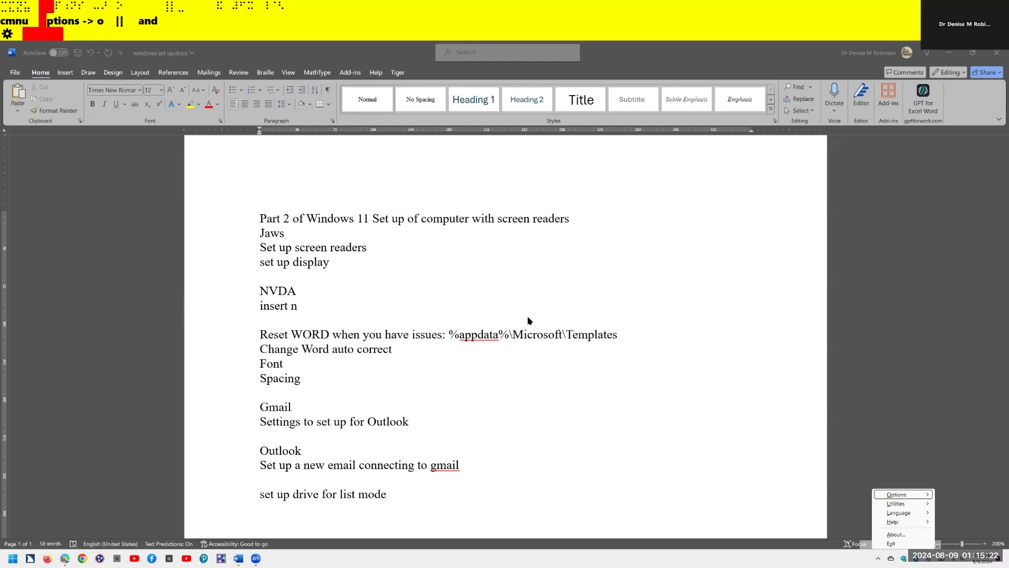
key("Right")
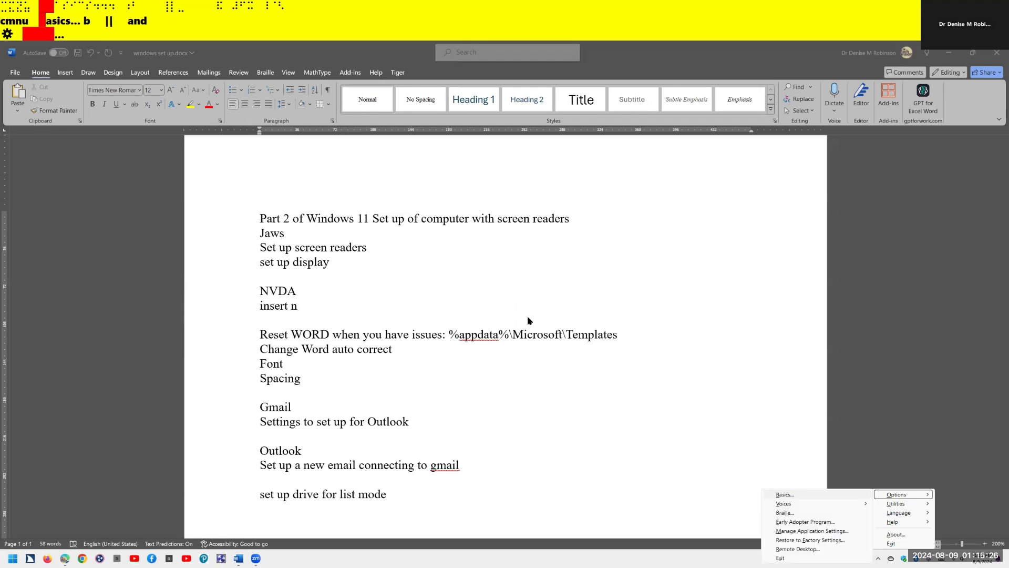
key("Return")
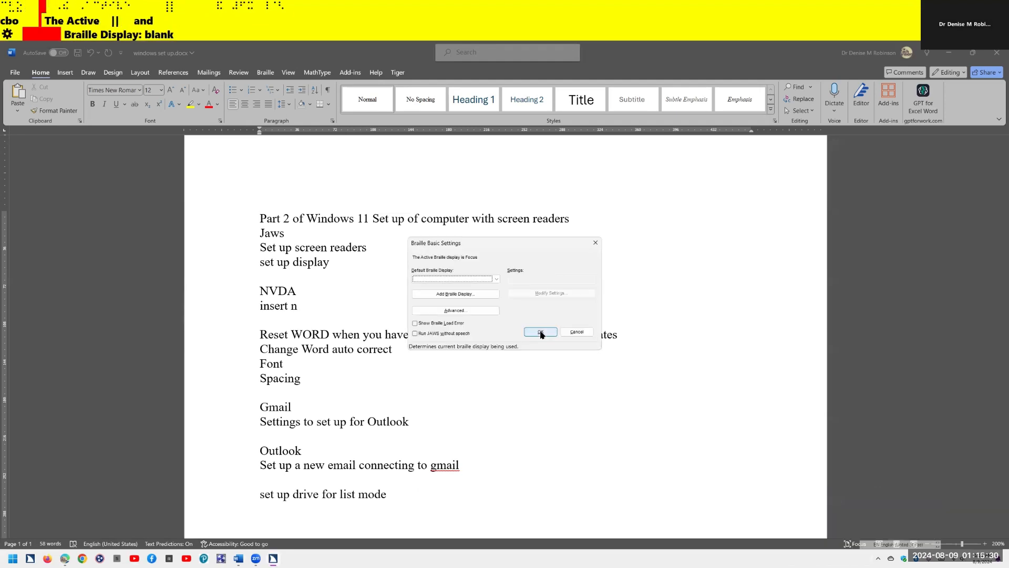
- Add a Focus braille display and advance to its device options with USB output port
key("ctrl")
left_click(541, 333)
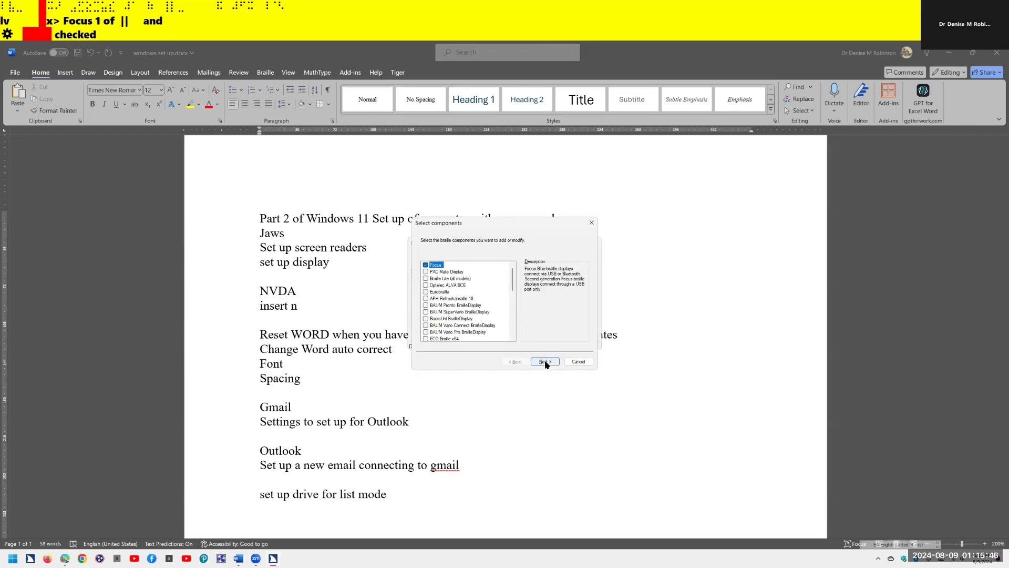
left_click(545, 361)
left_click(545, 361)
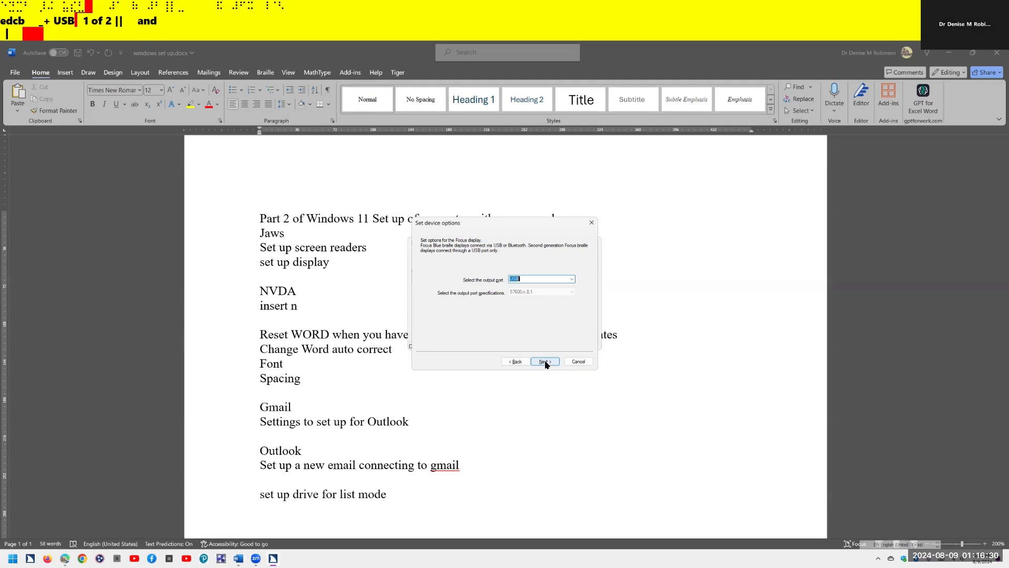
- Set Focus as the primary braille device, finish the wizard, and acknowledge the restart notice
left_click(546, 361)
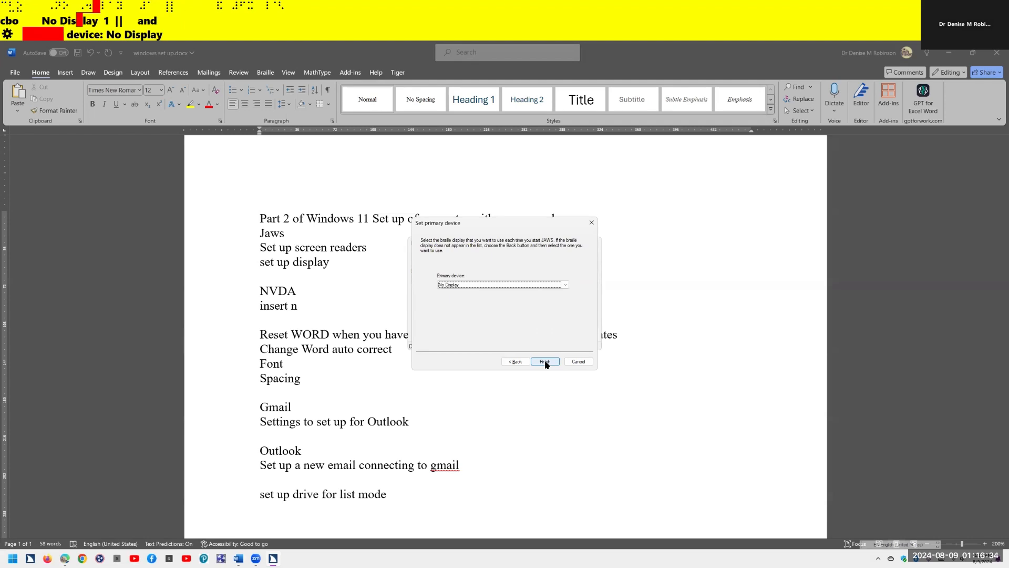
key("Down")
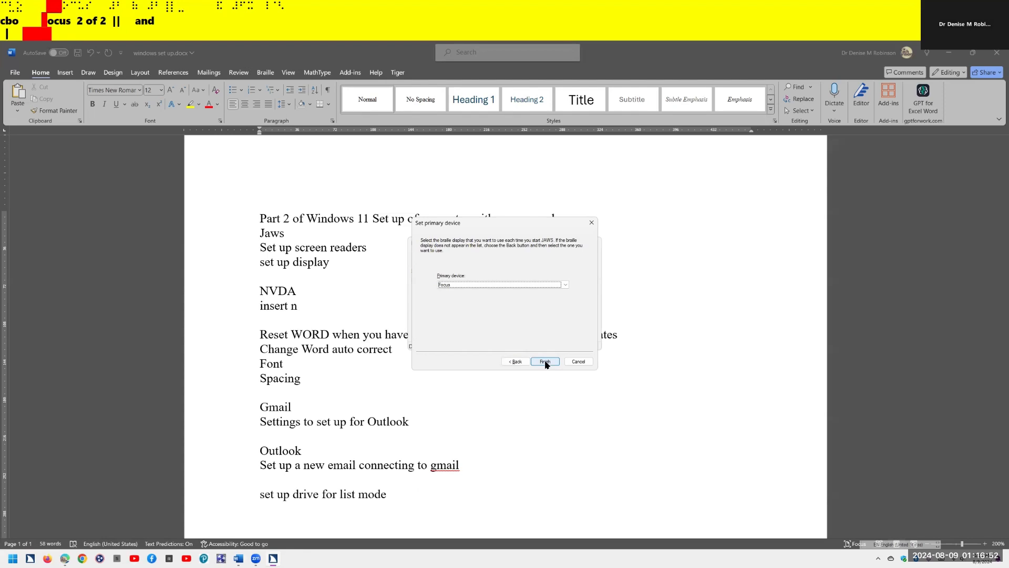
left_click(545, 362)
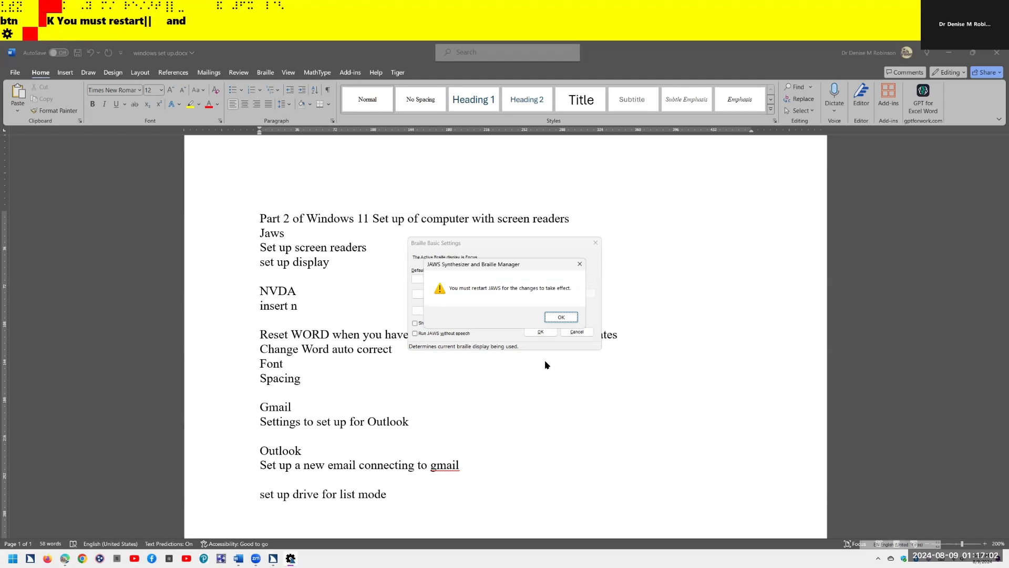
key("Return")
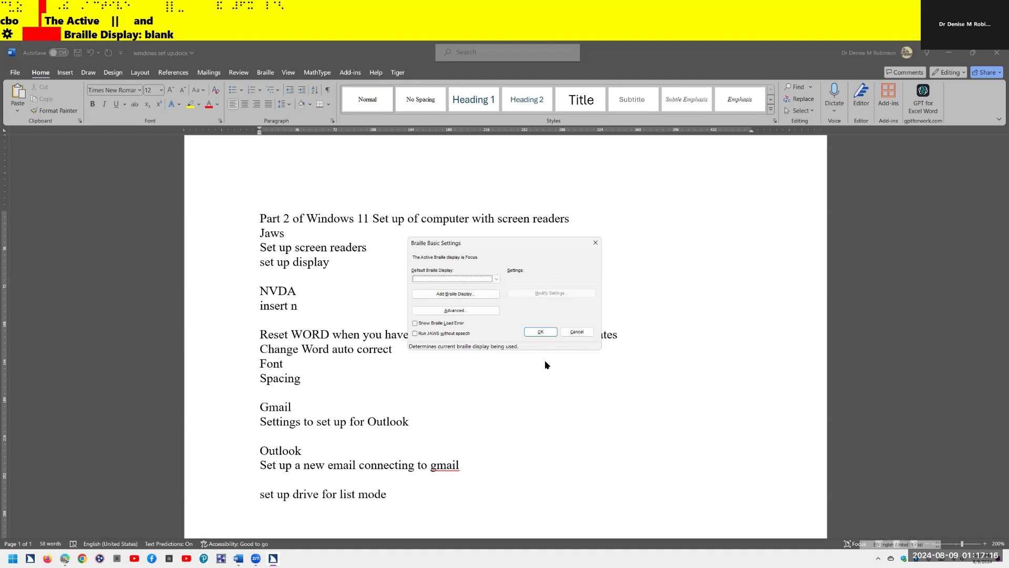
- Close Braille Basic Settings and read down the Jaws and NVDA lines of the notes
key("Return")
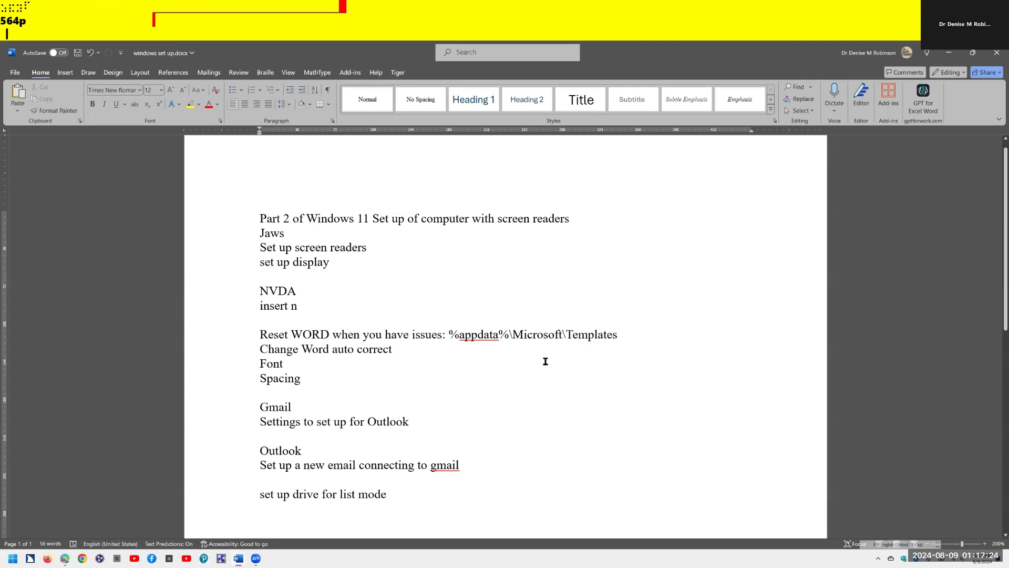
double_click(546, 362)
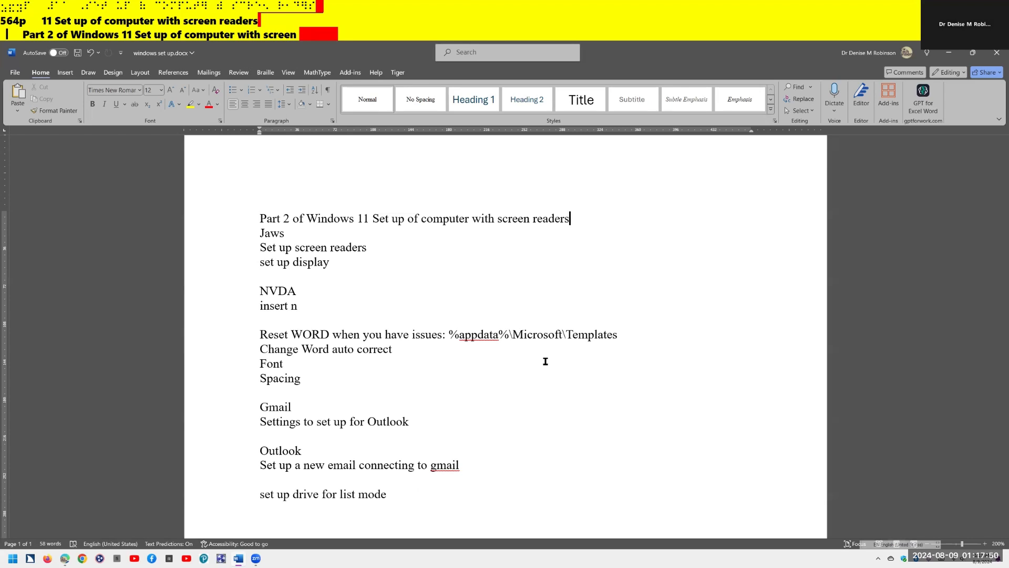
key("Down")
key("Down")
key("Down")
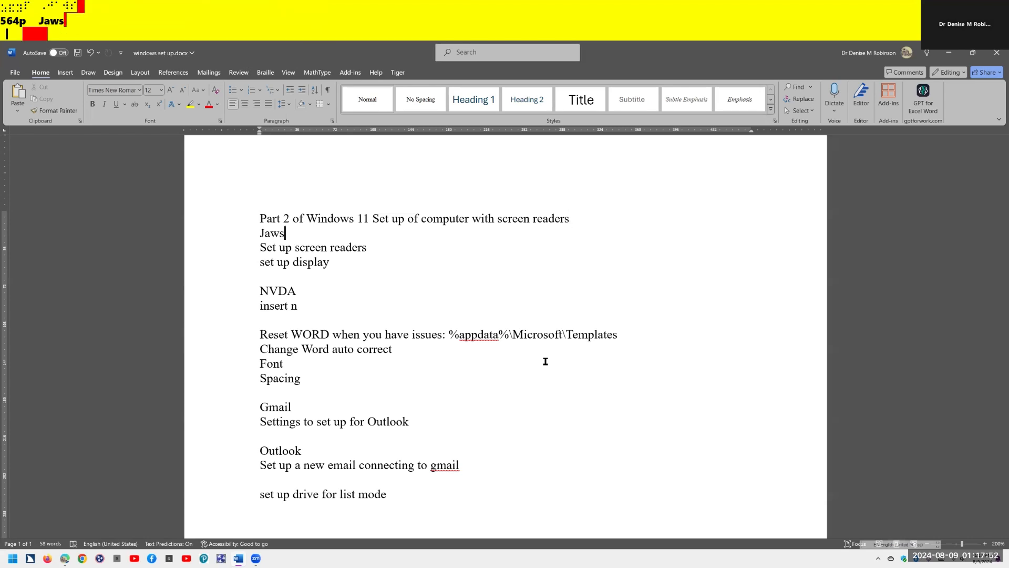
key("Down")
key("Down")
key("Down")
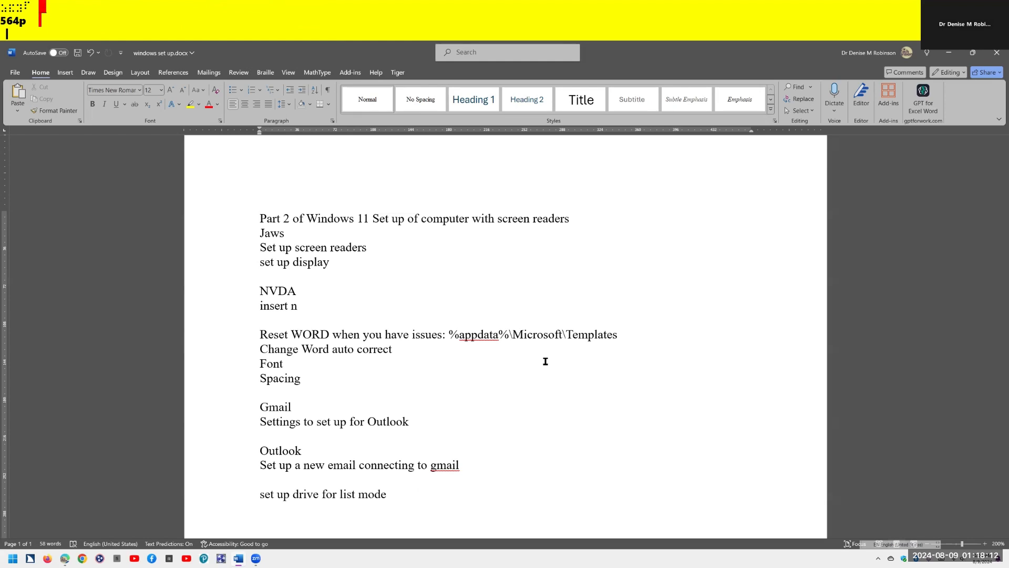
key("Down")
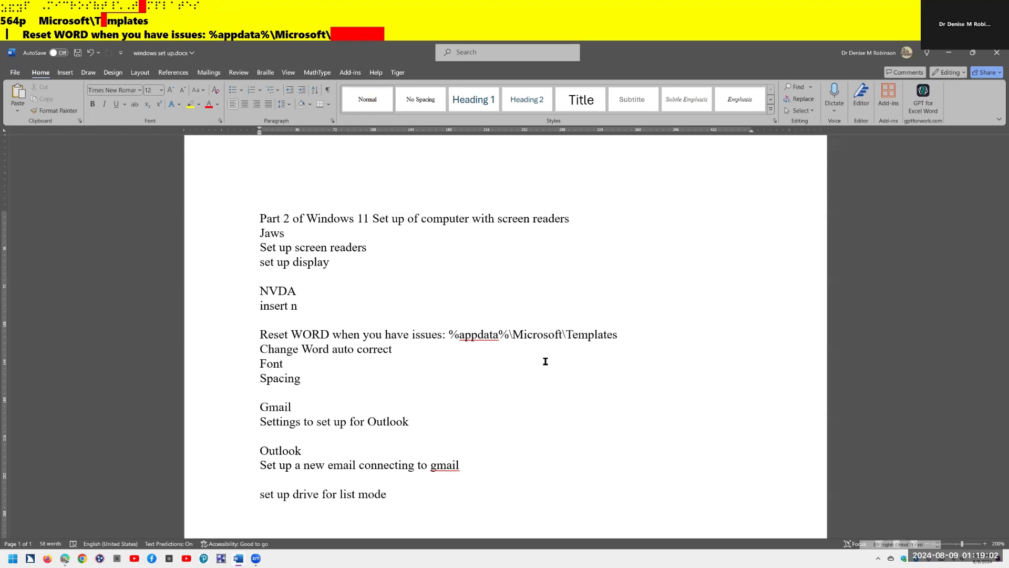
- Run %appdata%\Microsoft\Templates to open the Templates folder containing Normal.dotm
key("super+r")
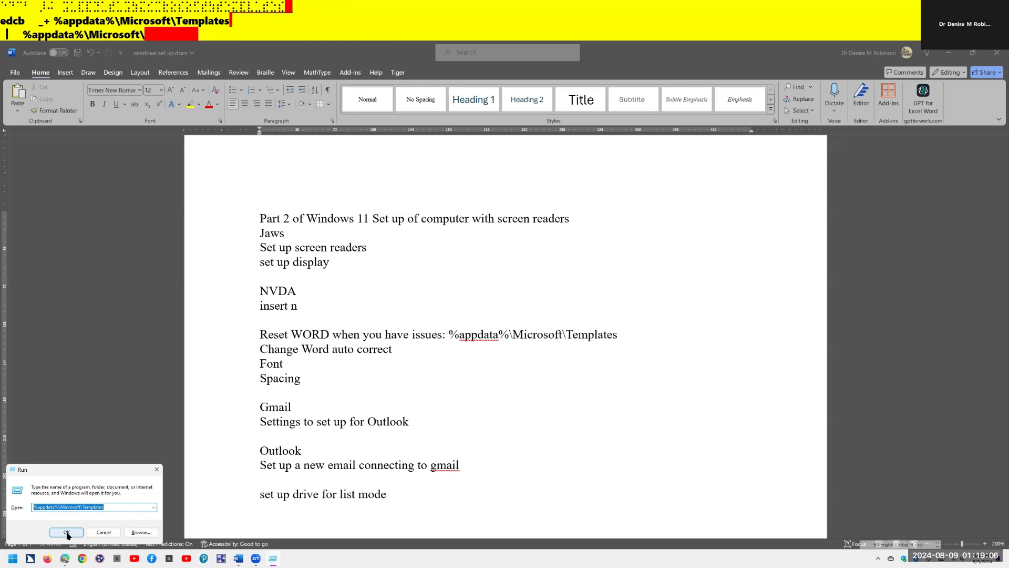
type("%")
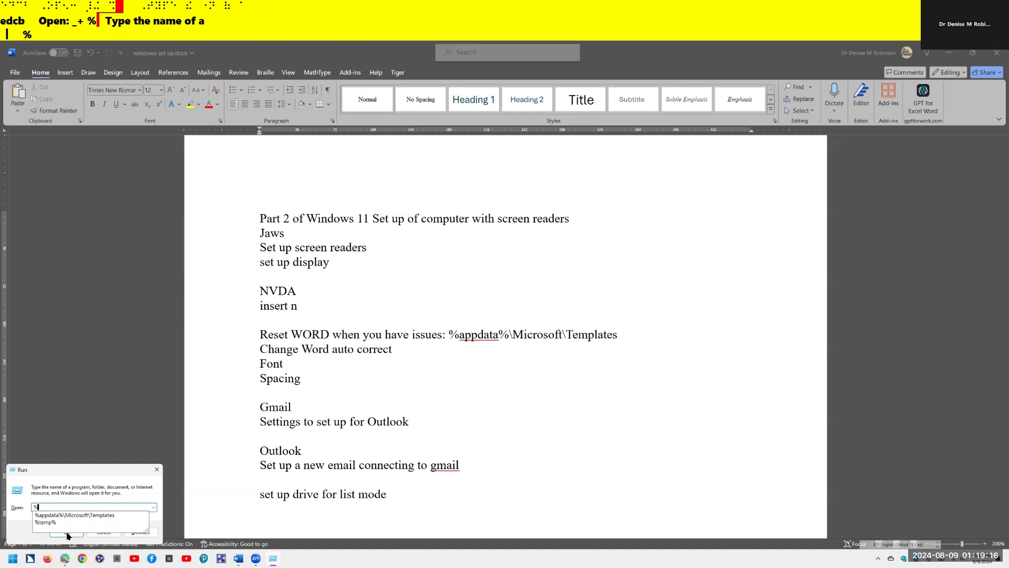
key("Down")
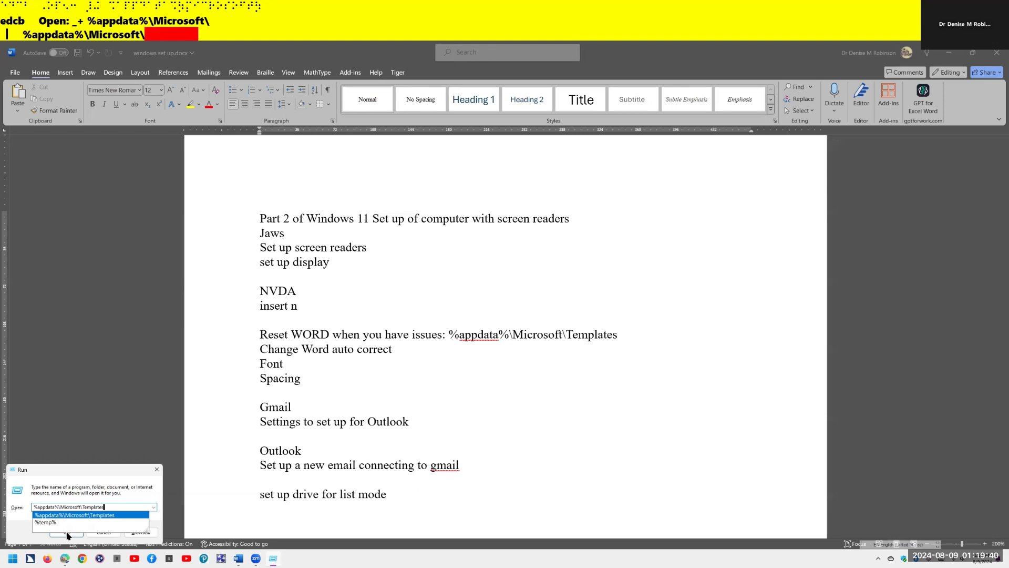
left_click(67, 536)
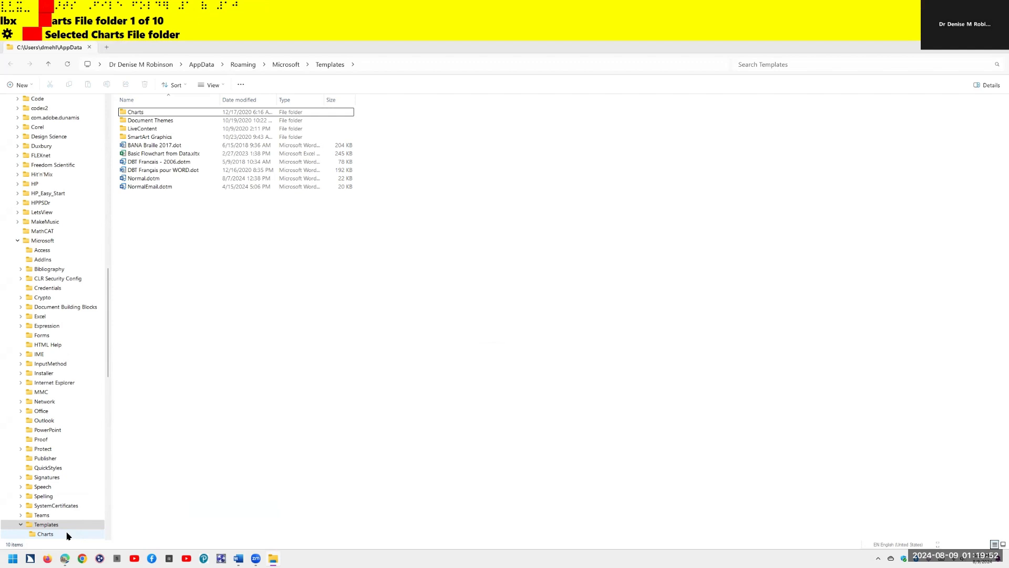
- Close the setup notes document without saving, then quit the empty Word window
key("alt+Tab")
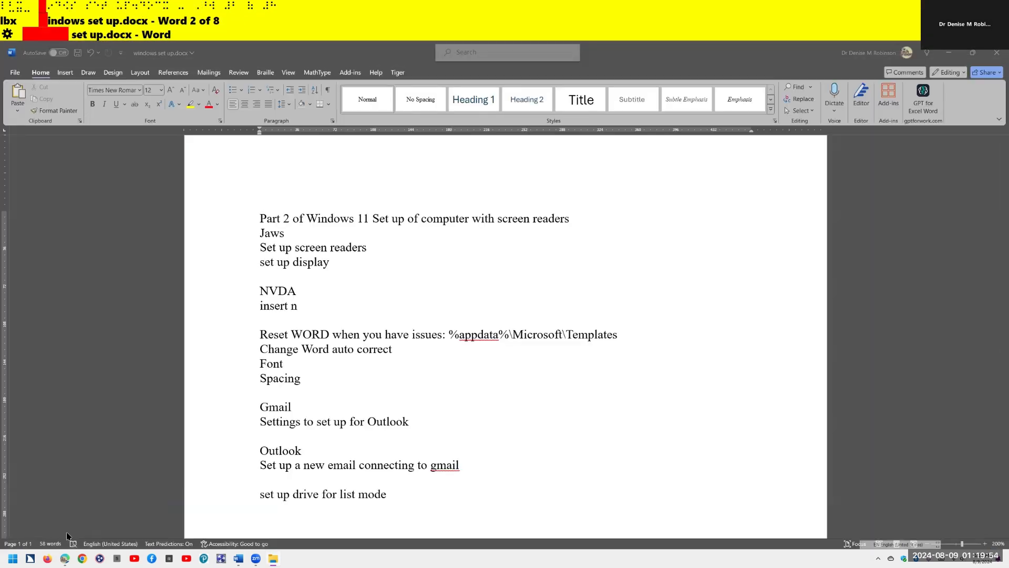
key("alt+F4")
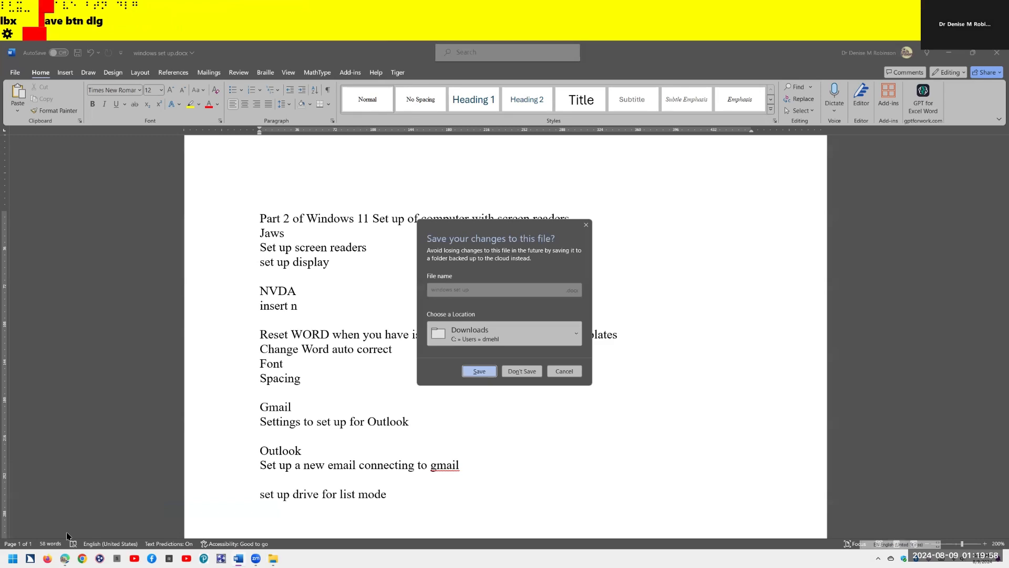
key("Return")
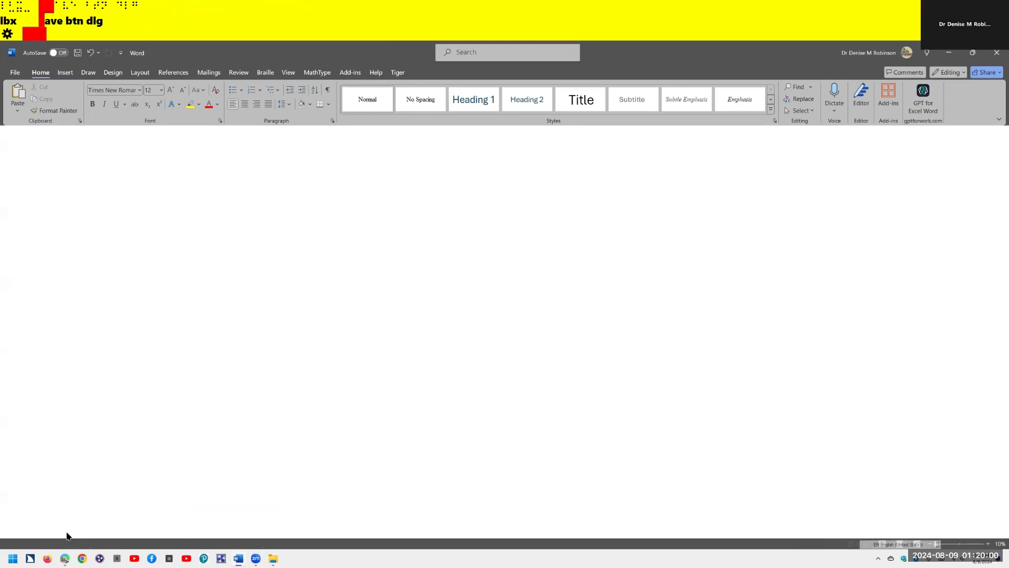
key("alt+F4")
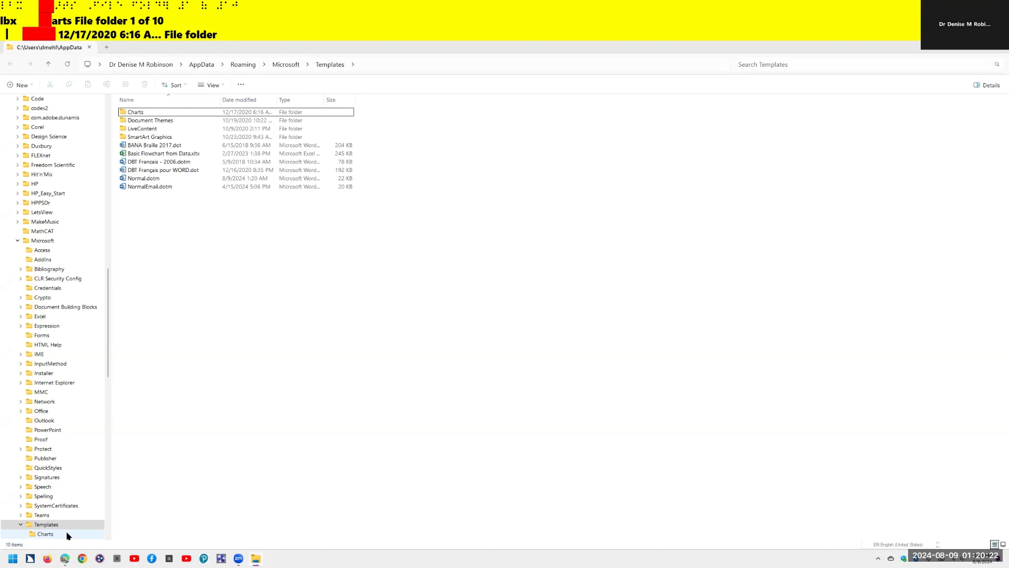
- Delete Normal.dotm from the Templates folder and close File Explorer to the desktop
key("n")
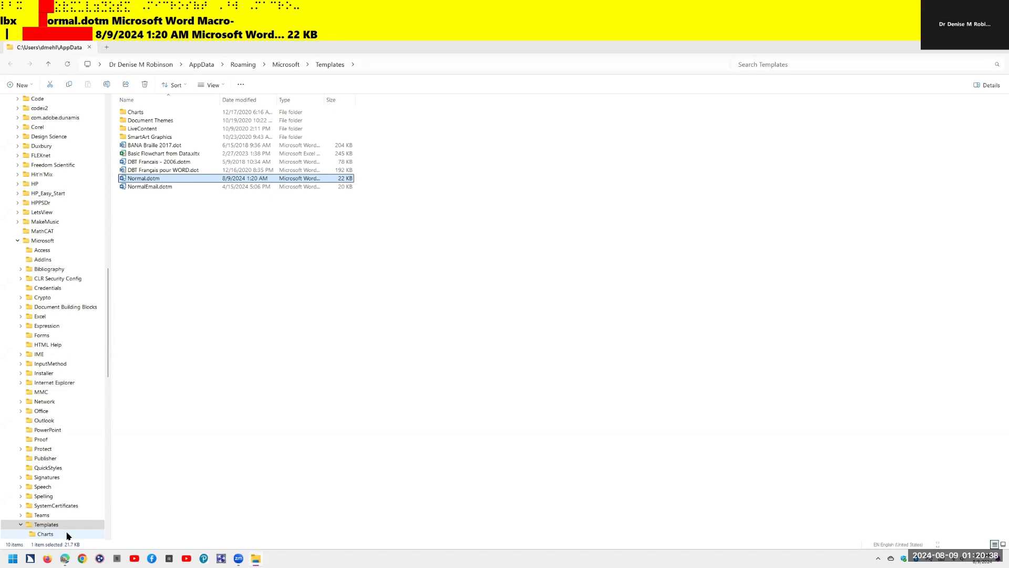
key("Delete")
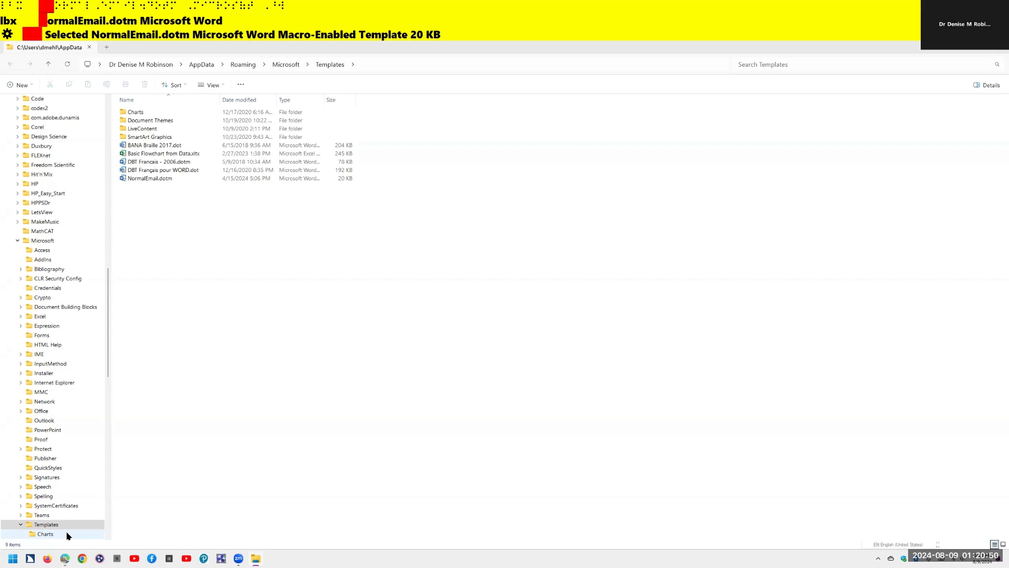
key("super+d")
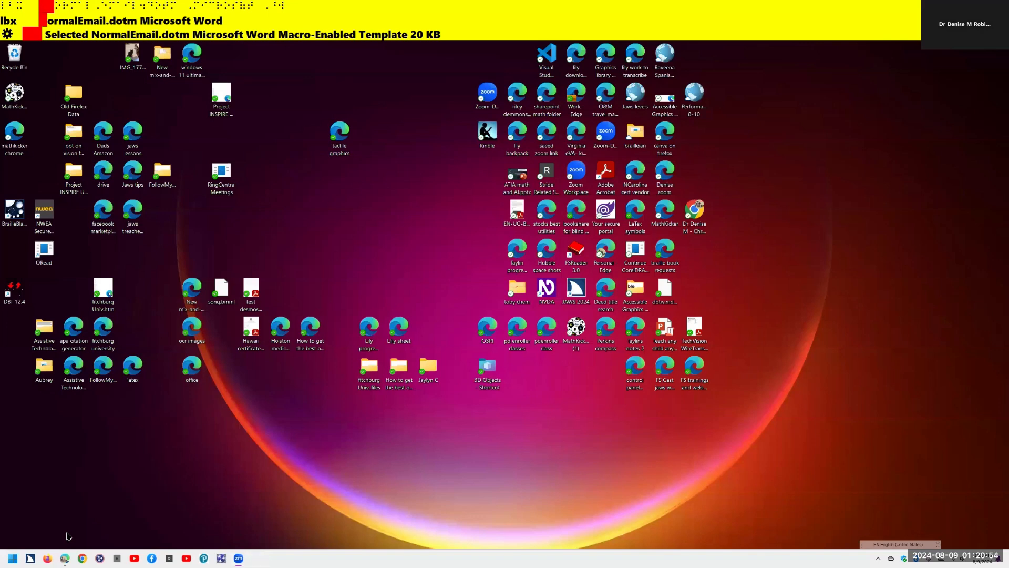
- Launch Word from Start menu search with 'wo' and create a new blank document
key("super")
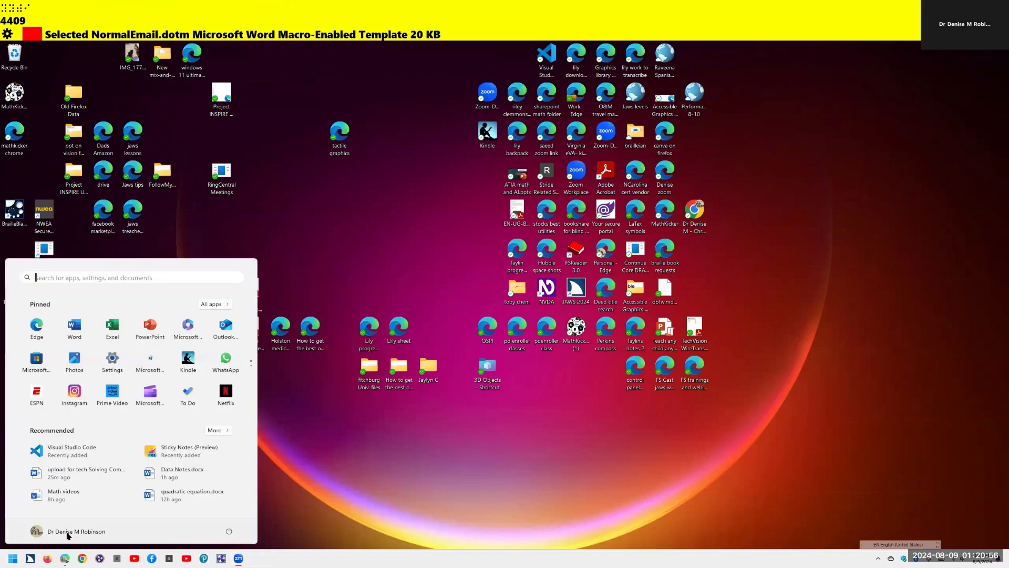
type("word")
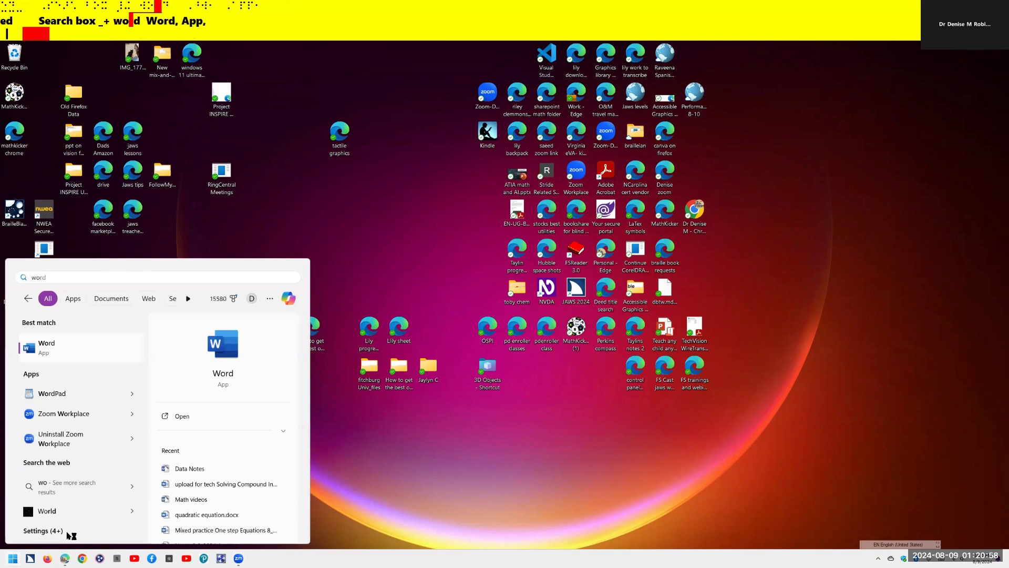
key("Return")
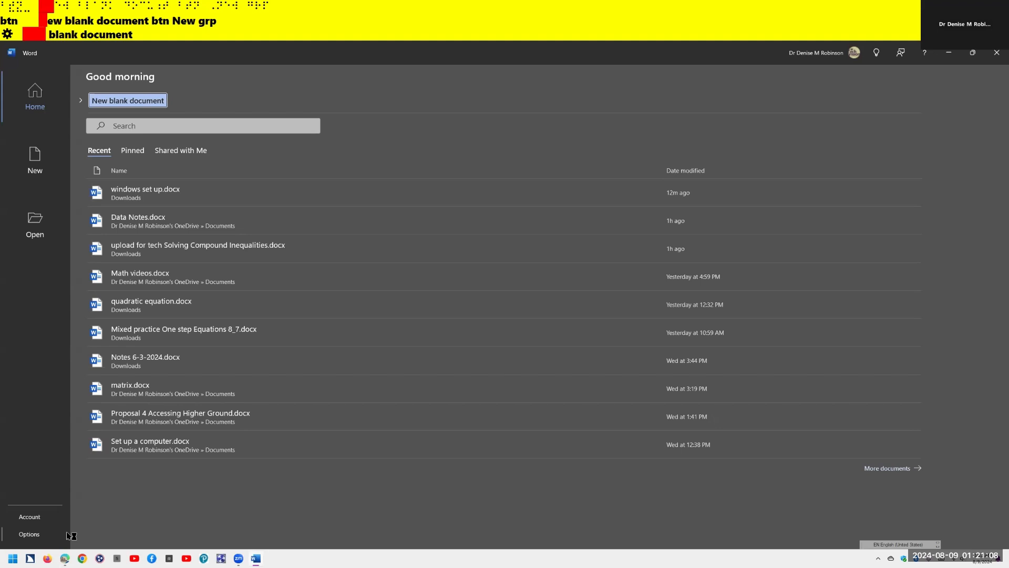
key("Return")
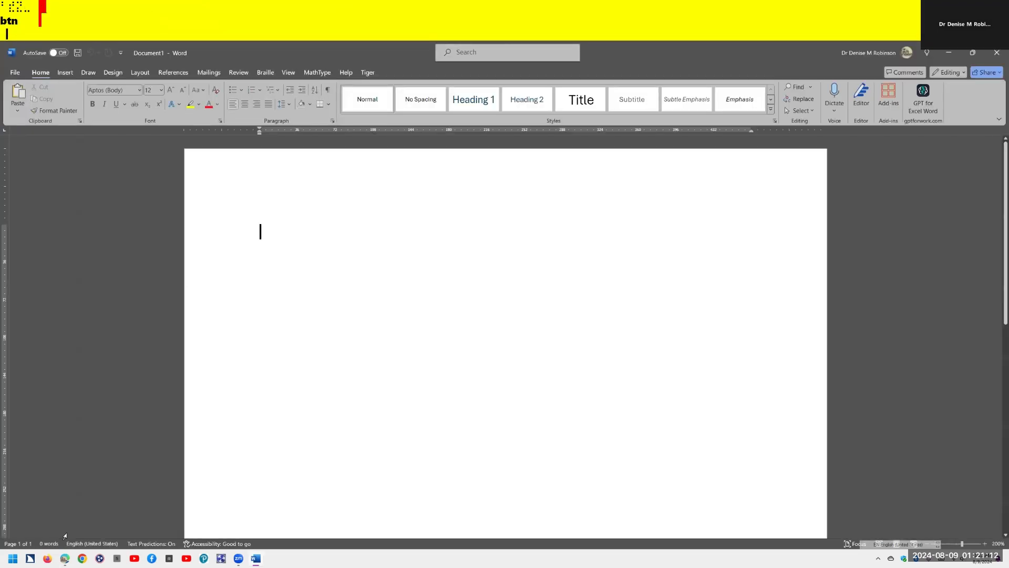
- Check the default font of the new blank Document1
key("insert+f")
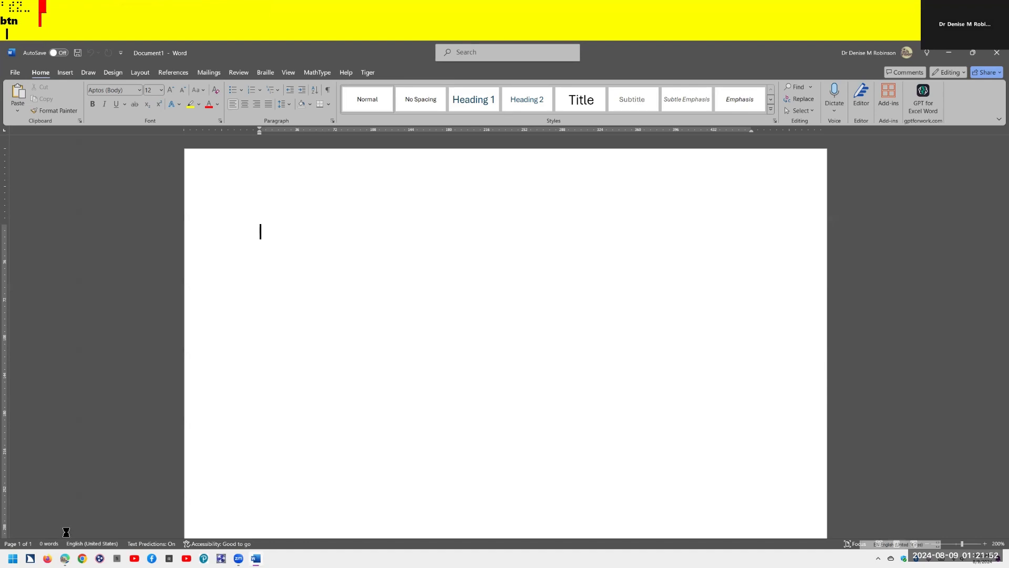
- Set Times New Roman 12 pt as the default font for all Normal.dotm documents
type("tim")
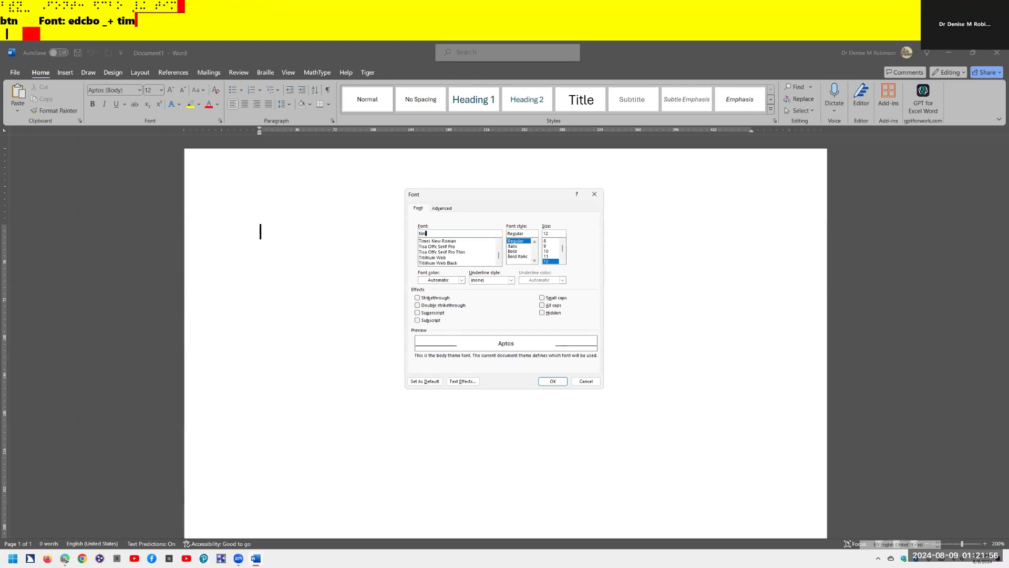
key("Down")
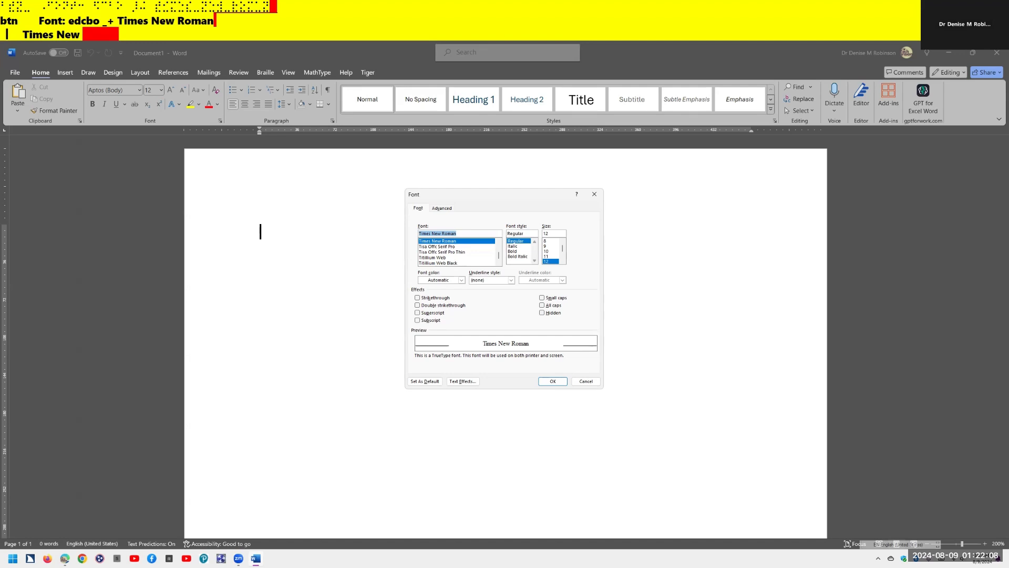
key("Tab")
key("Tab")
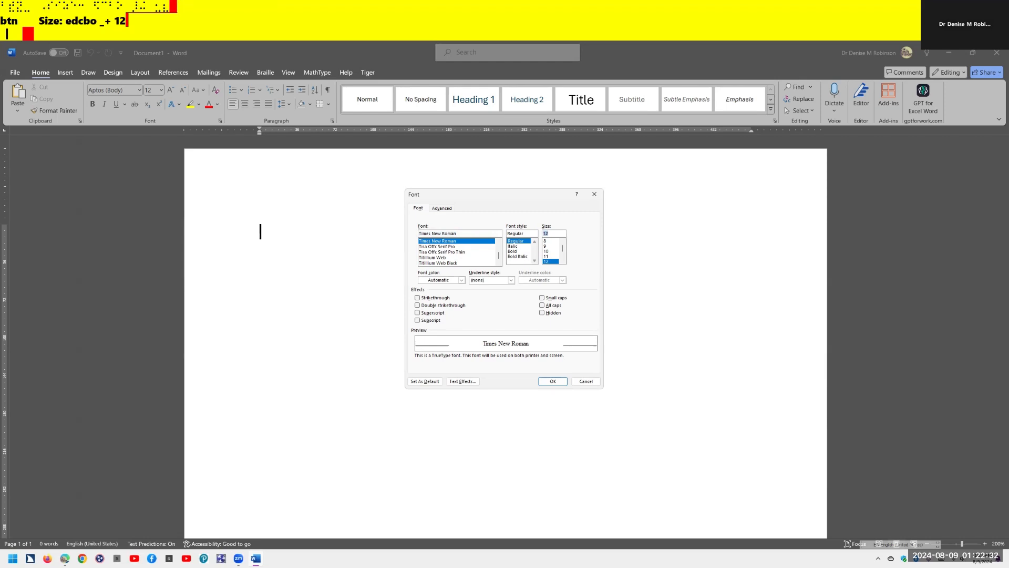
key("alt+d")
key("Down")
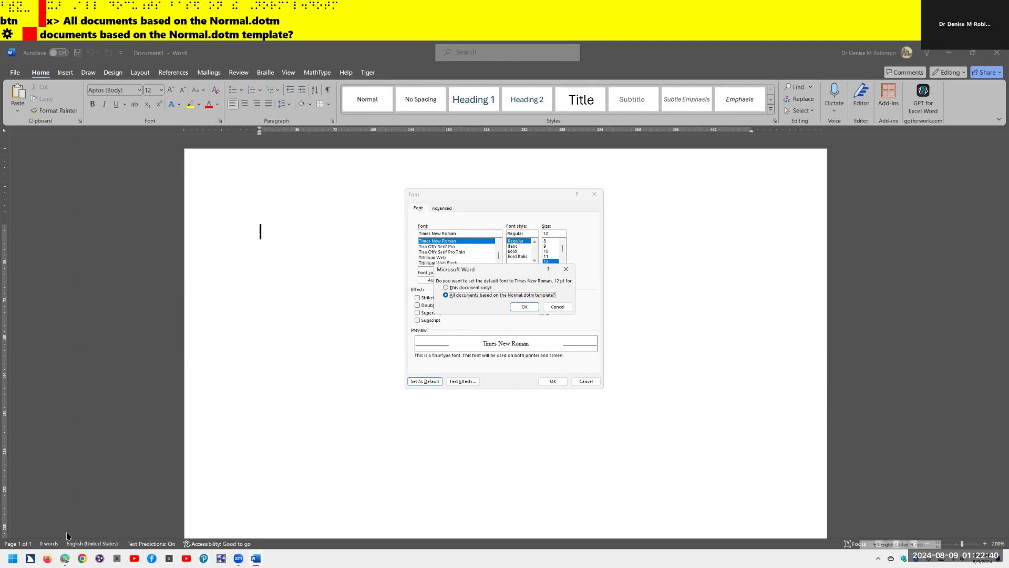
key("ctrl")
key("Return")
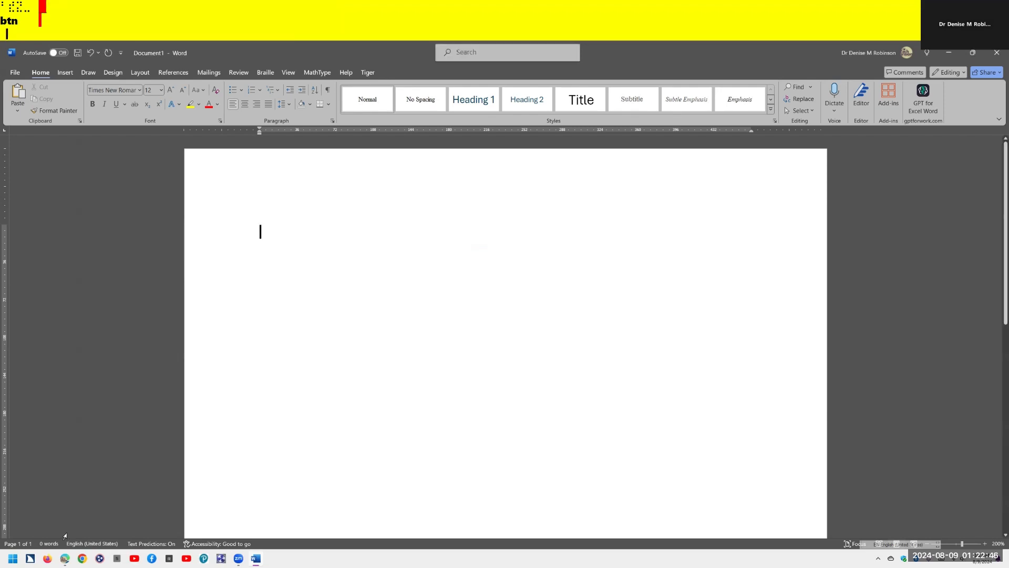
key("ctrl")
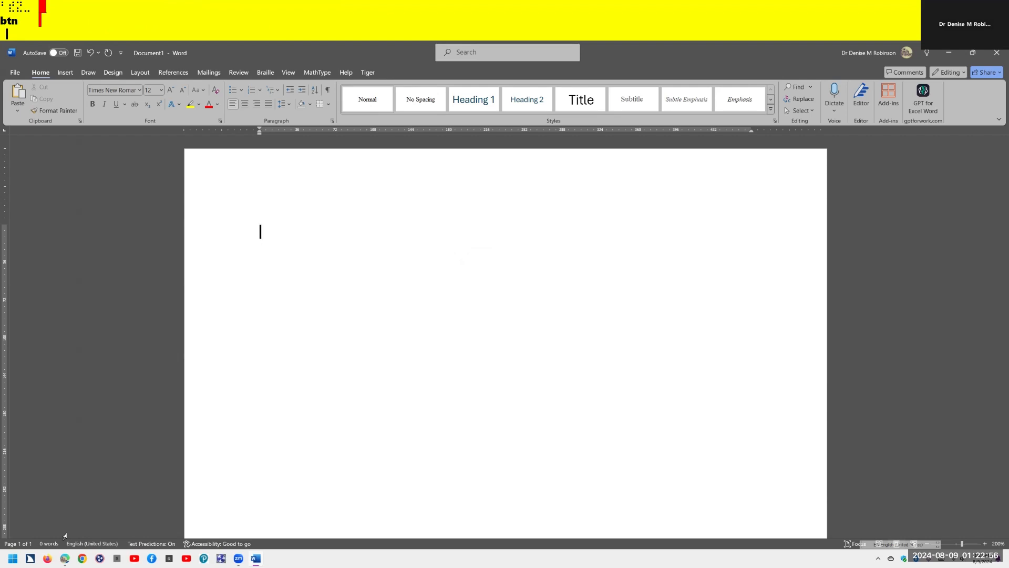
- In the Paragraph dialog, change spacing after from 8 pt to 0 pt
key("alt+o")
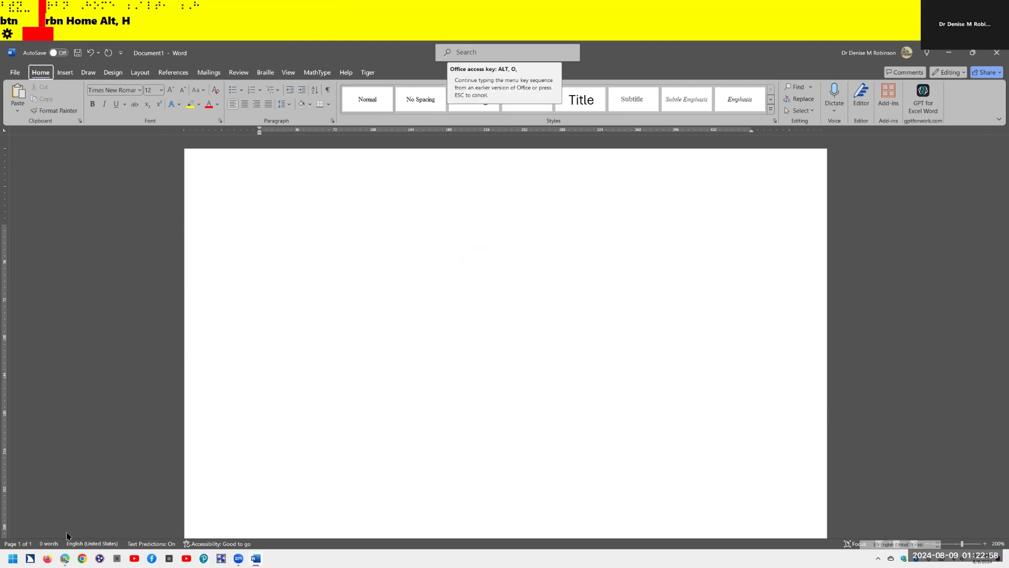
key("p")
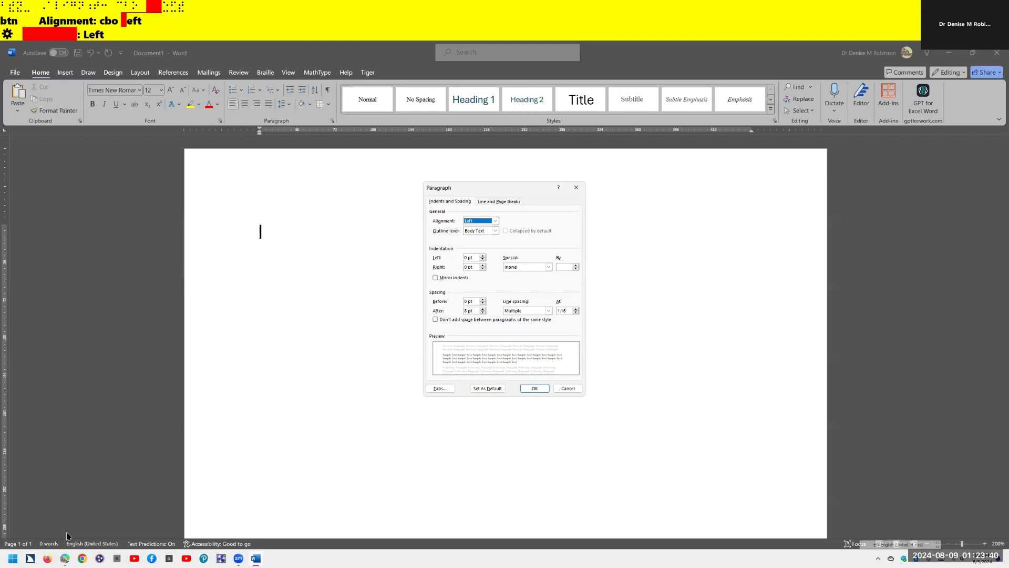
key("alt+f")
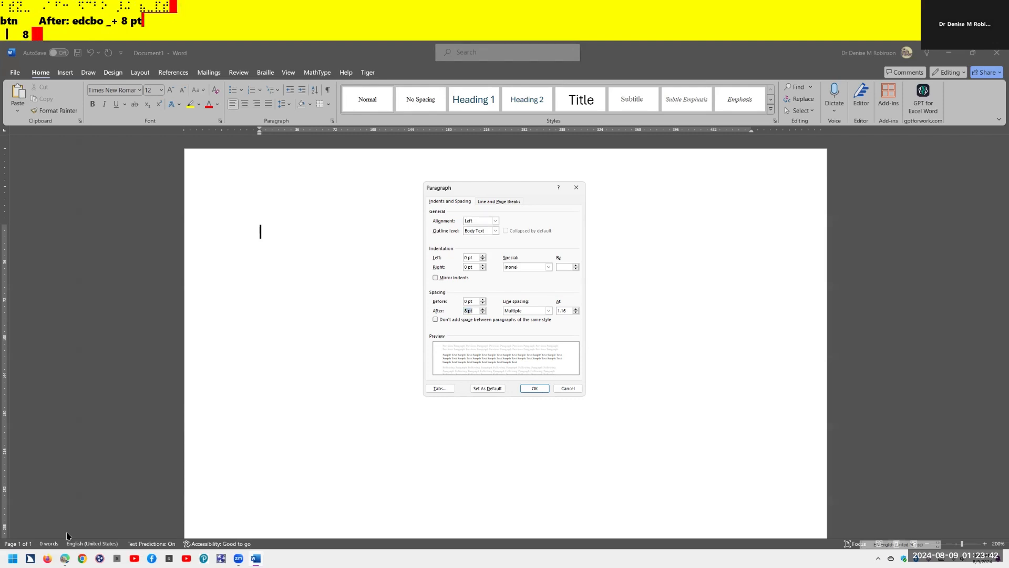
type("0")
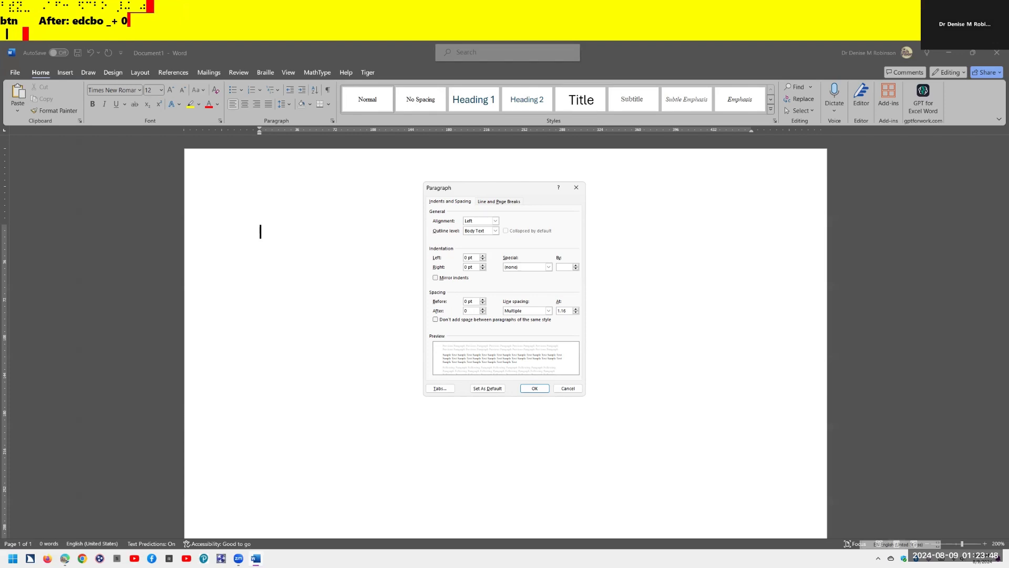
key("Tab")
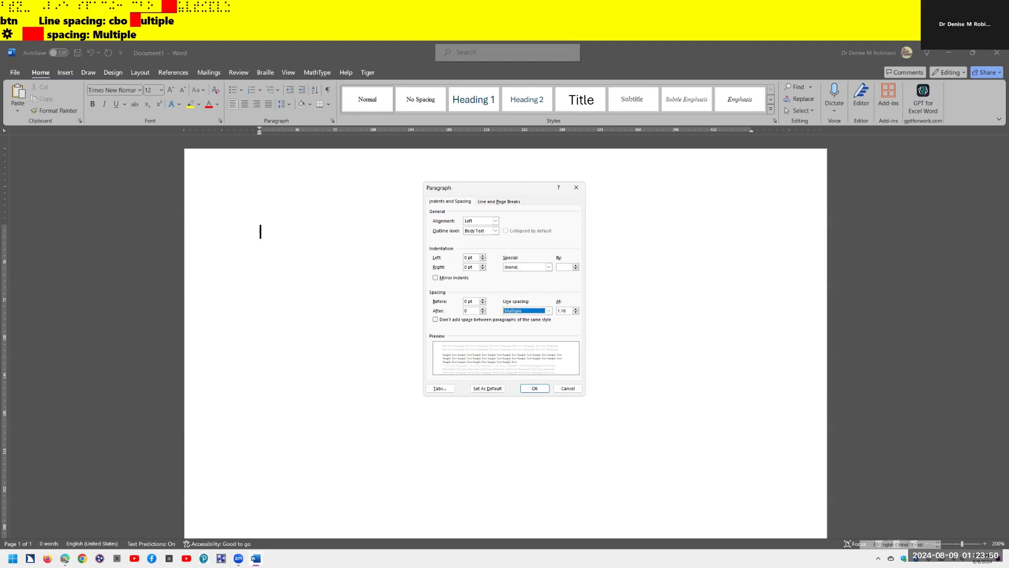
- Choose single line spacing and save it as default for all Normal.dotm documents
key("alt+Down")
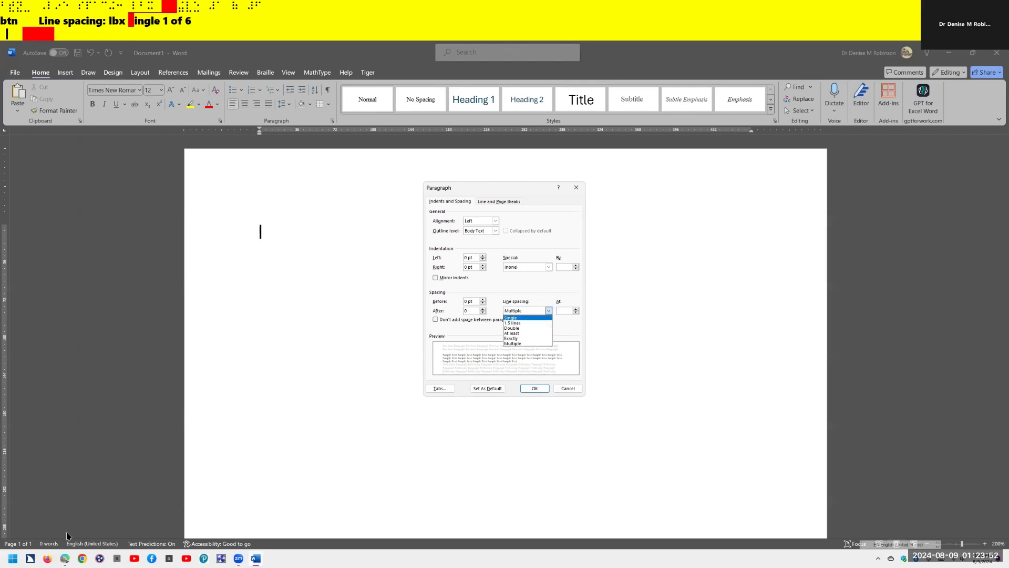
key("Tab")
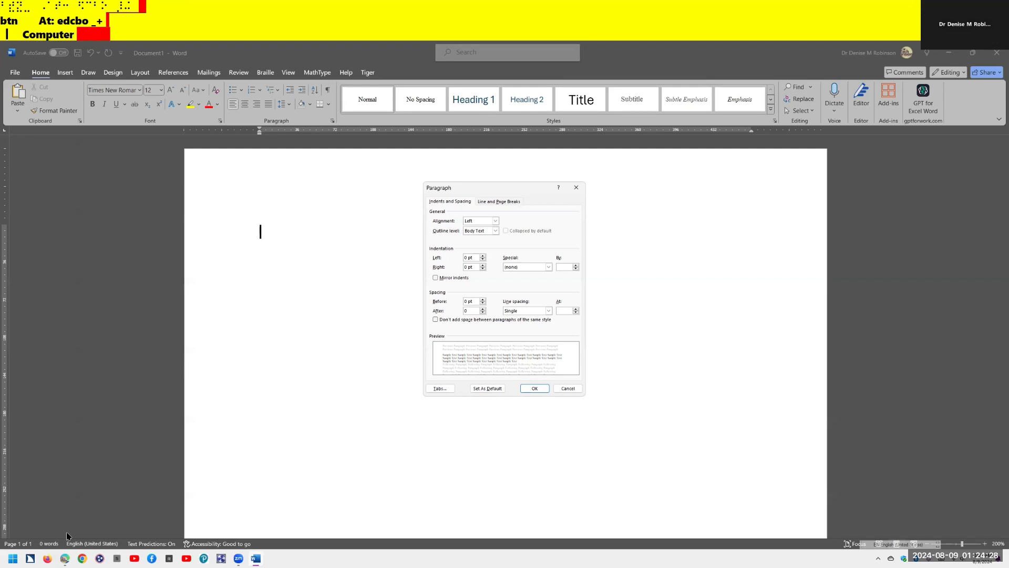
key("alt+d")
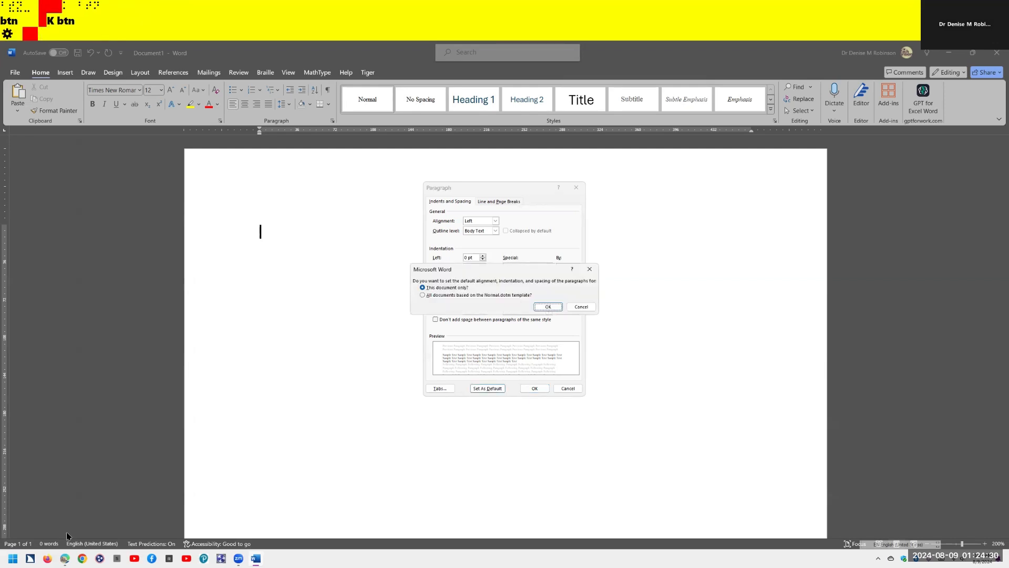
key("alt+a")
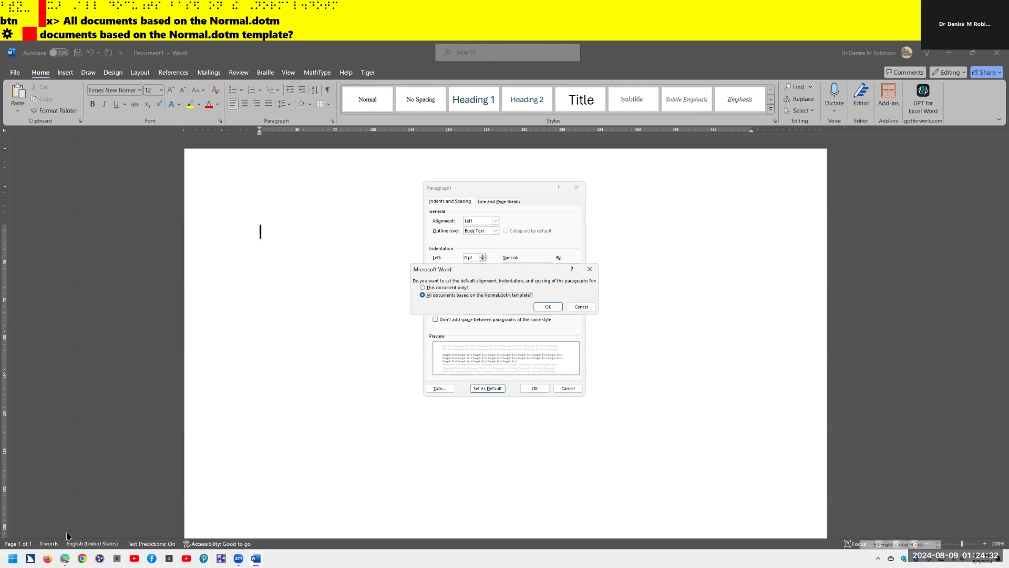
key("Return")
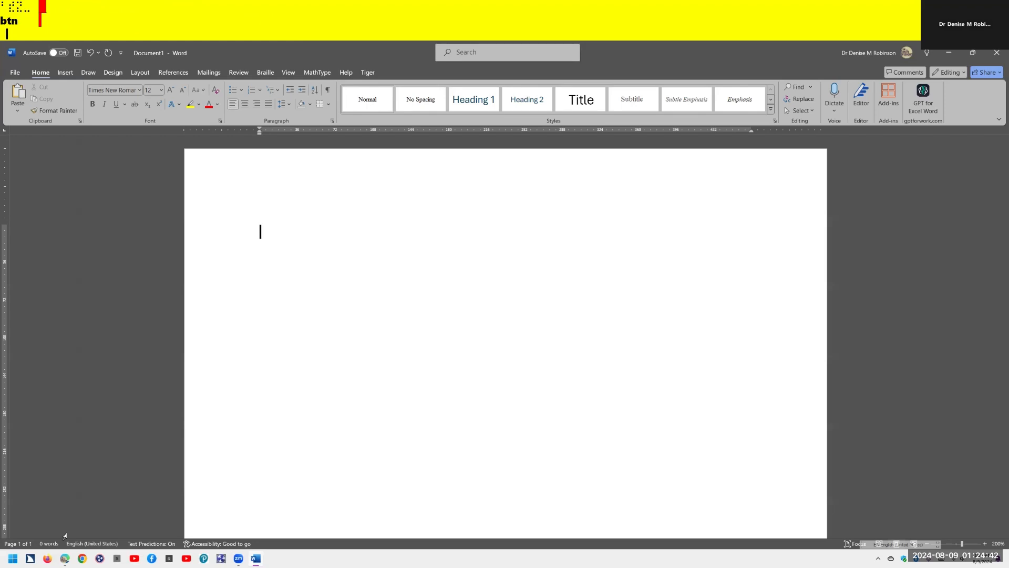
- Reopen windows set up.docx from the Recent documents list
key("alt+f")
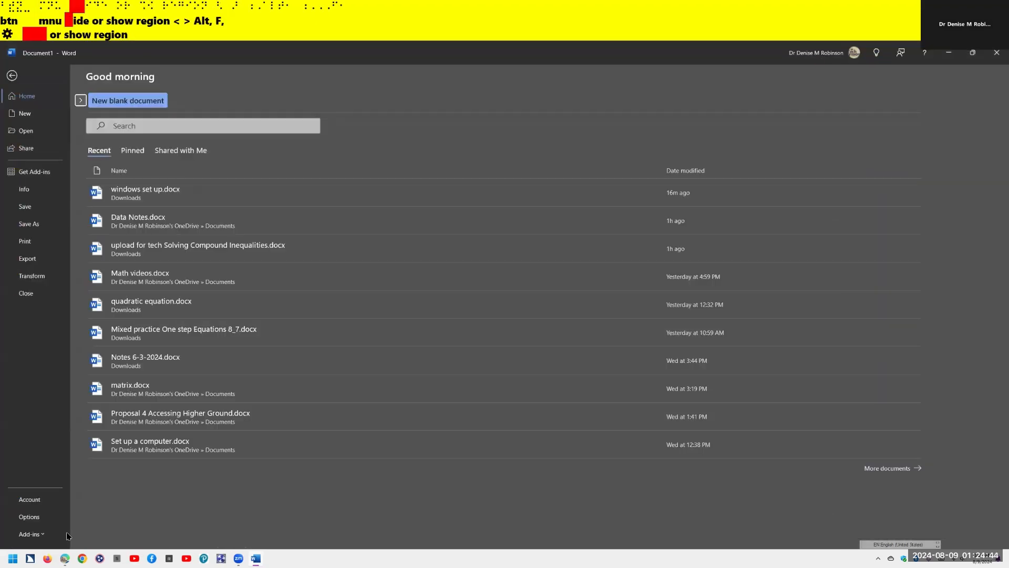
key("Tab")
key("Tab")
key("Tab")
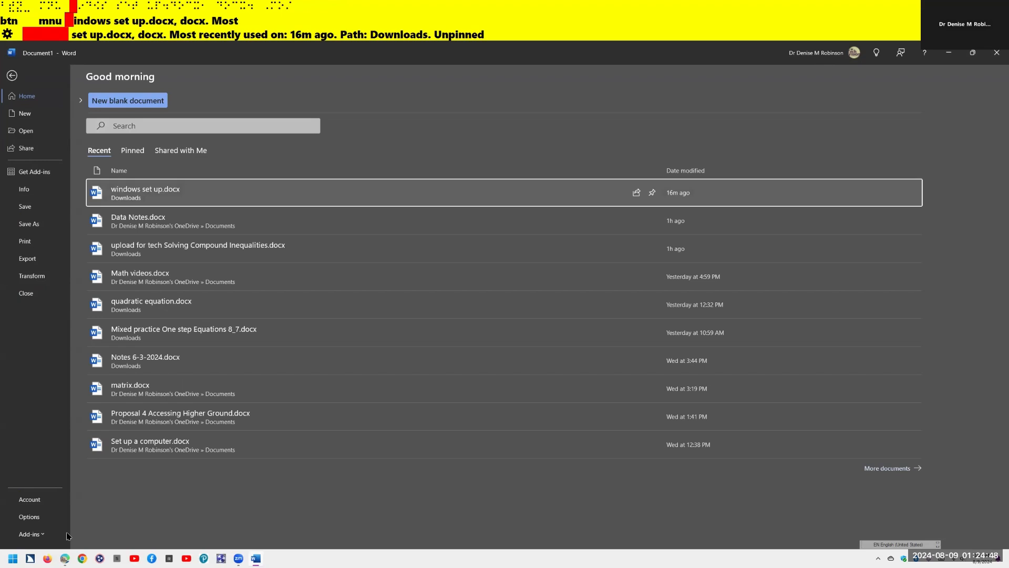
key("Return")
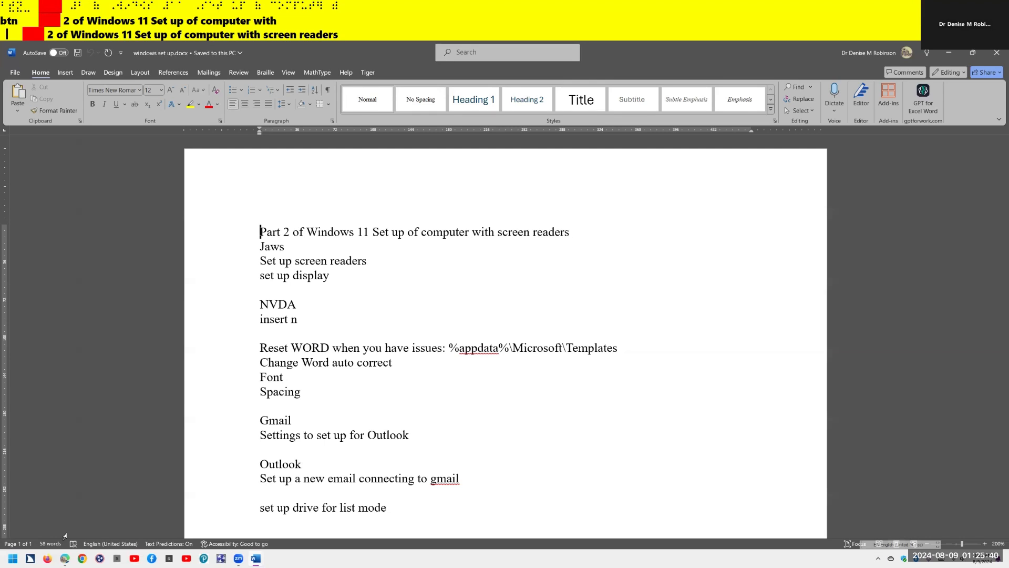
- Open AutoCorrect Options from the Proofing page of Word Options
key("alt+f")
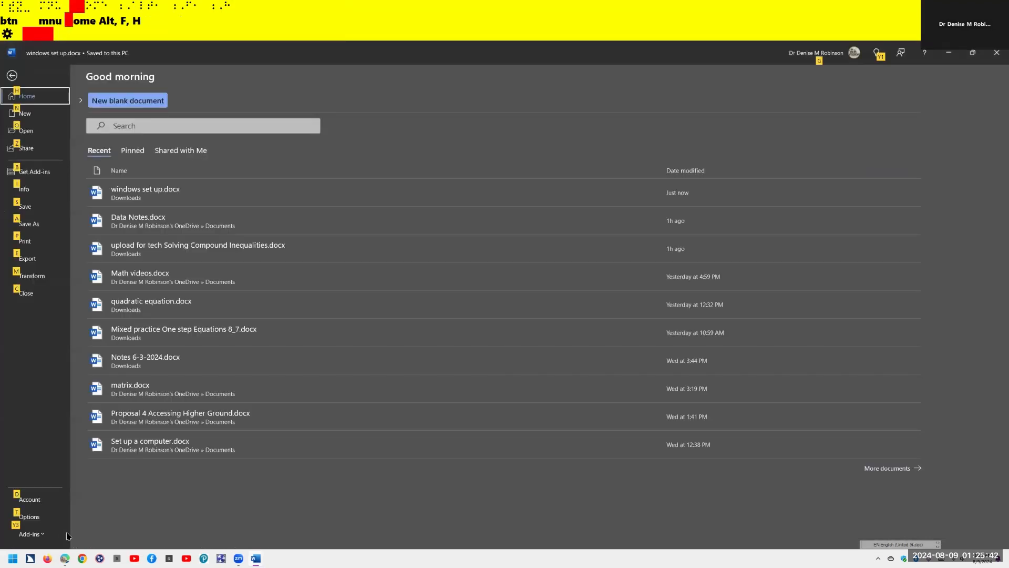
key("t")
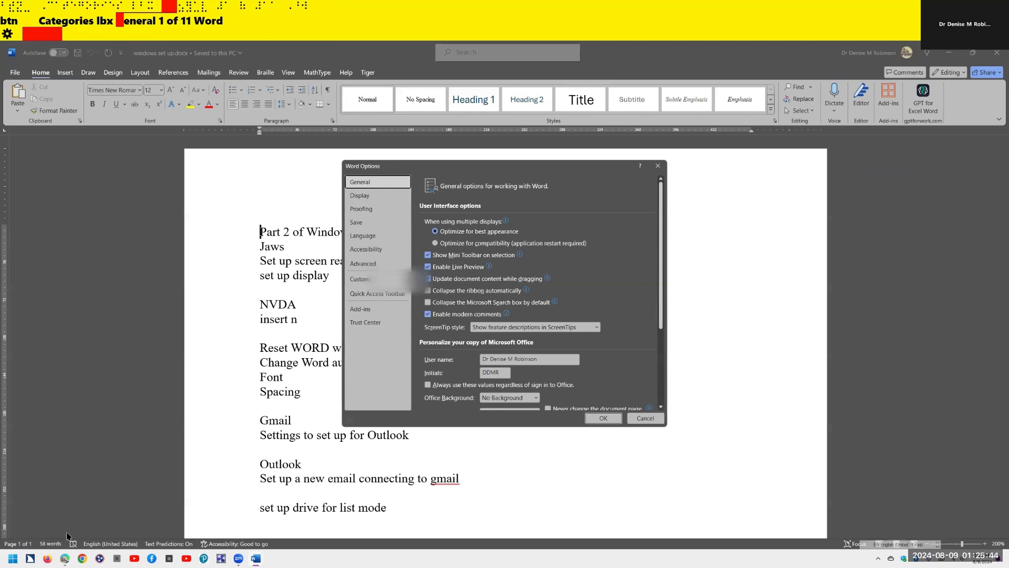
key("Down")
key("Down")
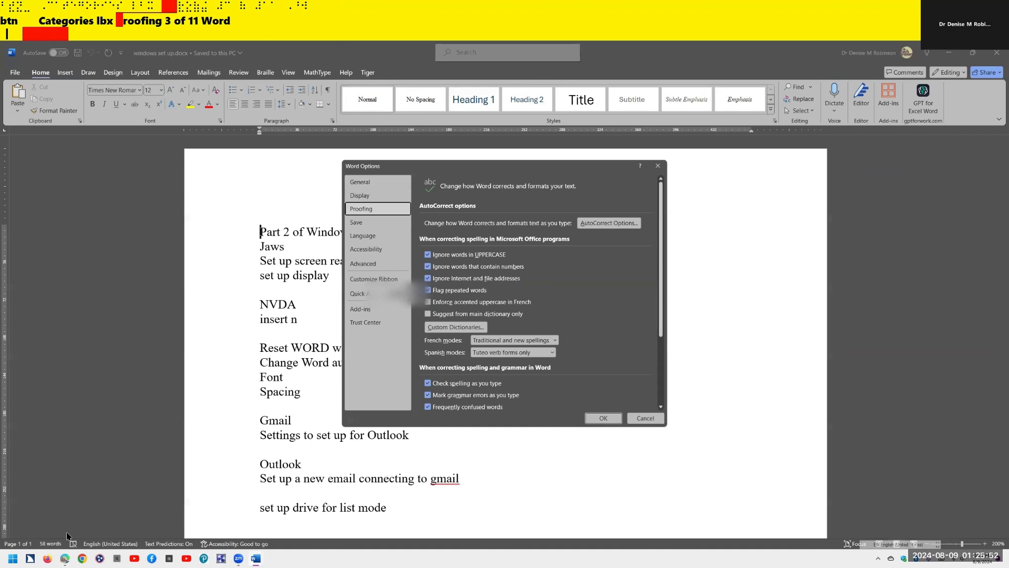
key("Tab")
key("Return")
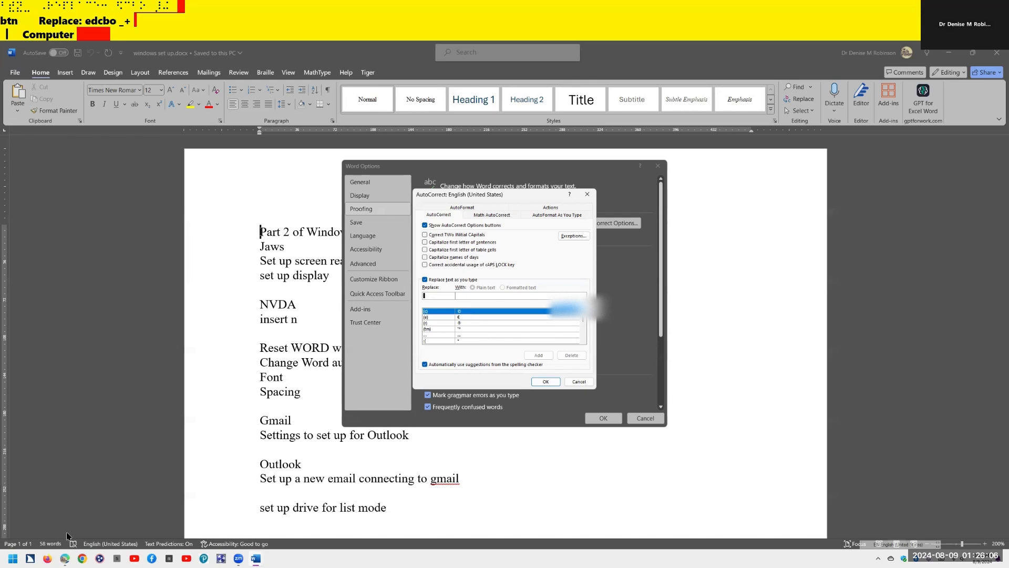
- Review the replace-text and caps lock options, then move to the AutoFormat As You Type tab
key("shift+Tab")
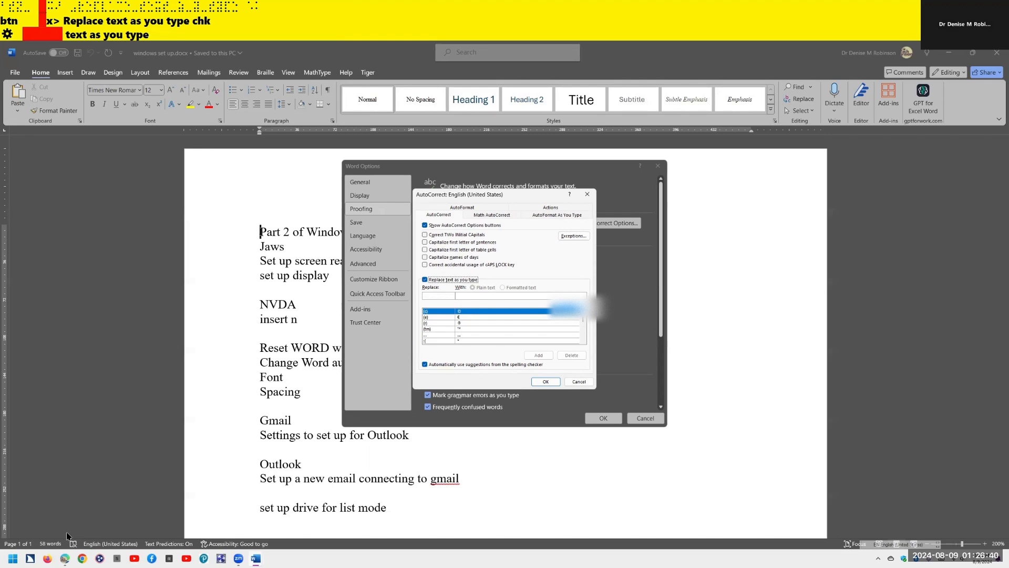
key("shift+Tab")
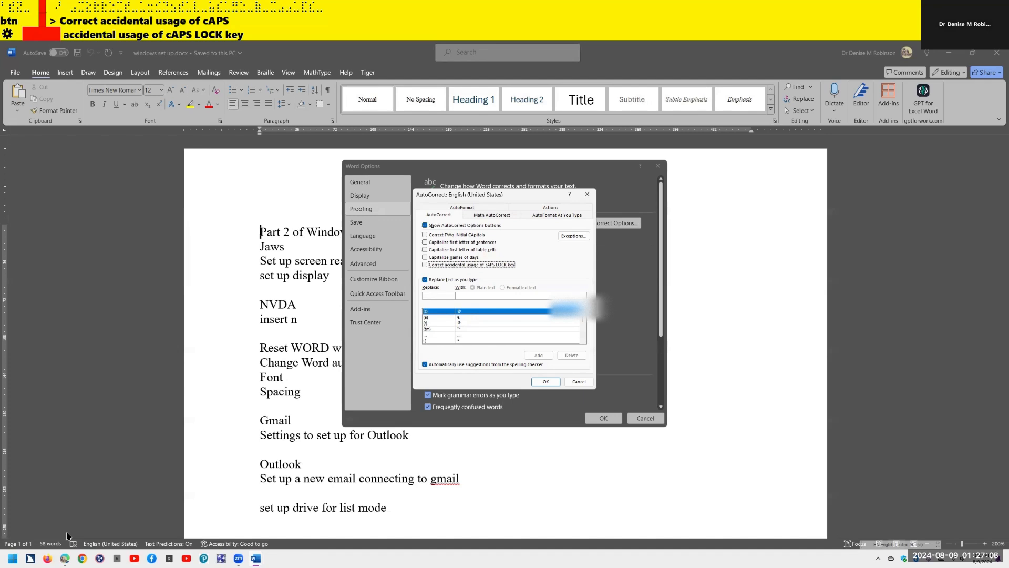
key("ctrl+Tab")
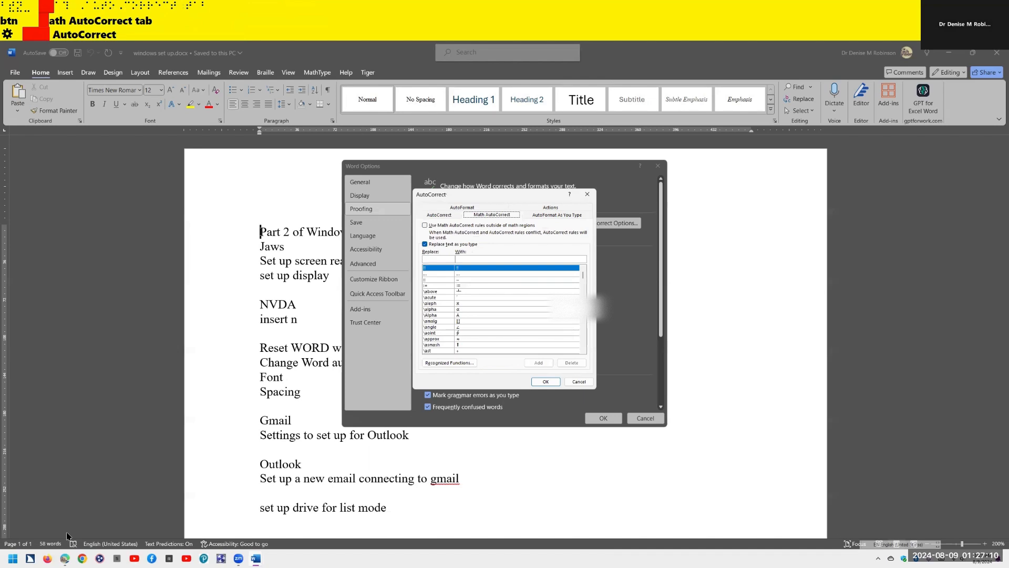
key("ctrl+Tab")
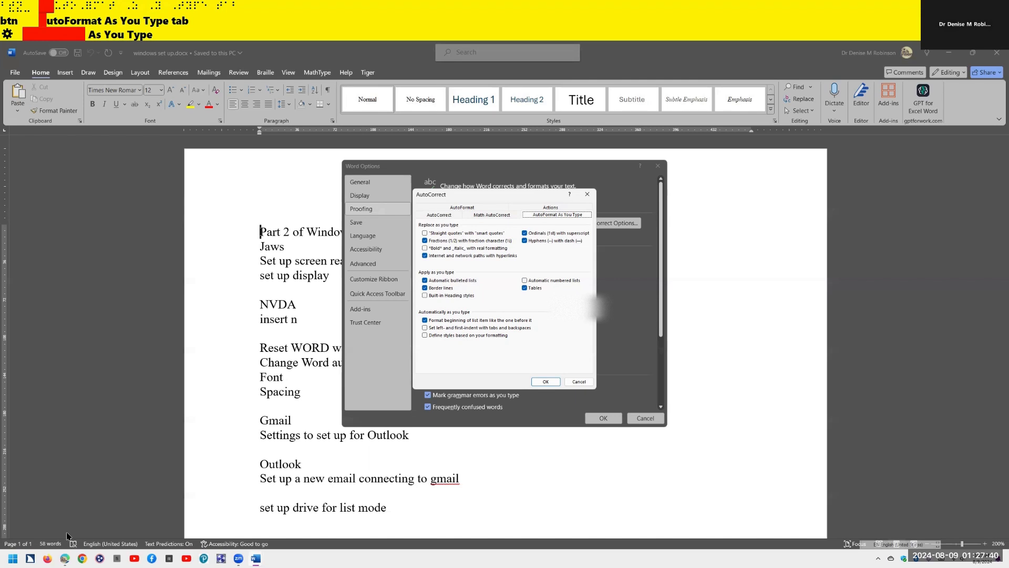
- In AutoFormat As You Type, turn off replacing fractions with the fraction character
key("Tab")
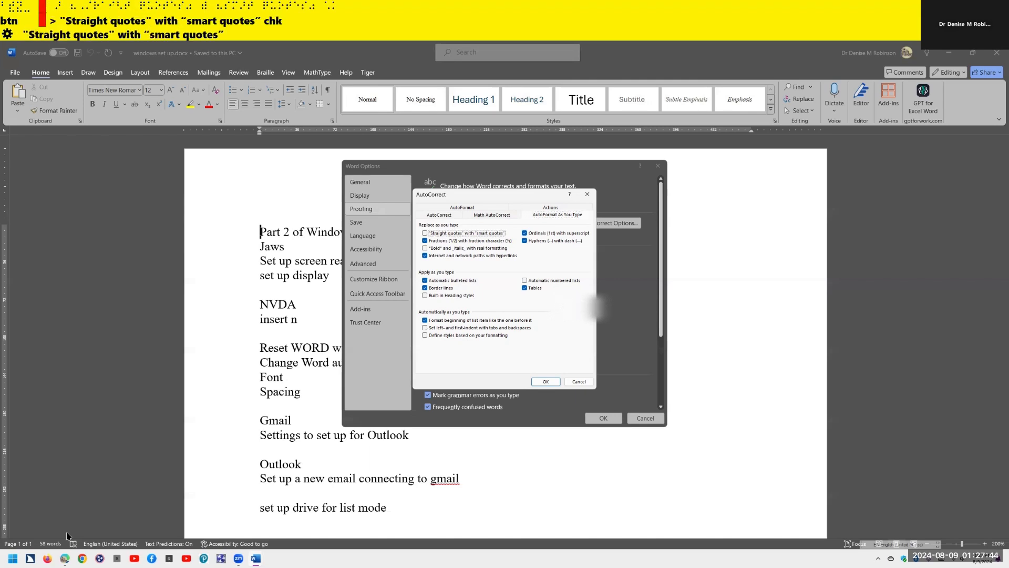
key("Tab")
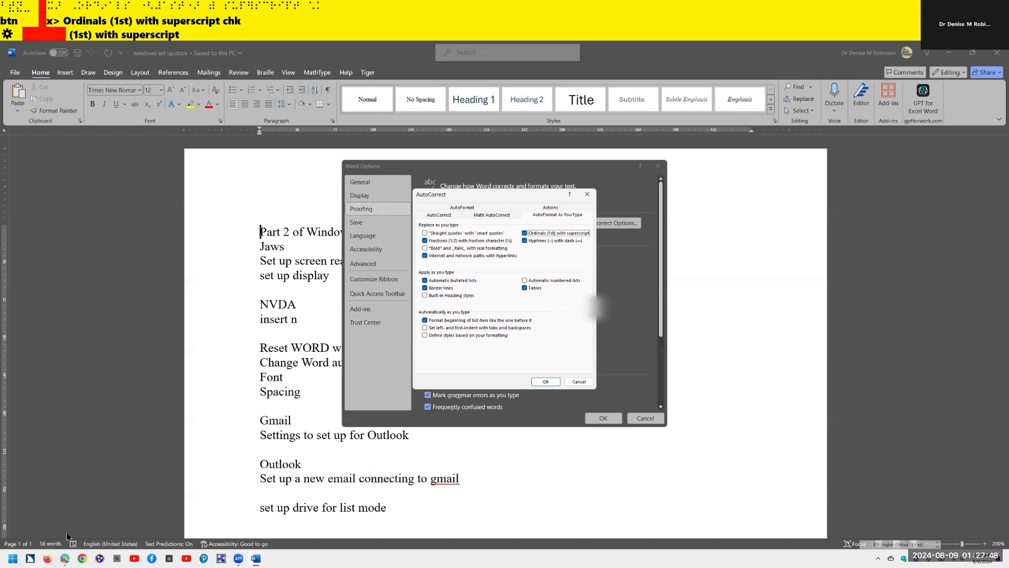
key("Tab")
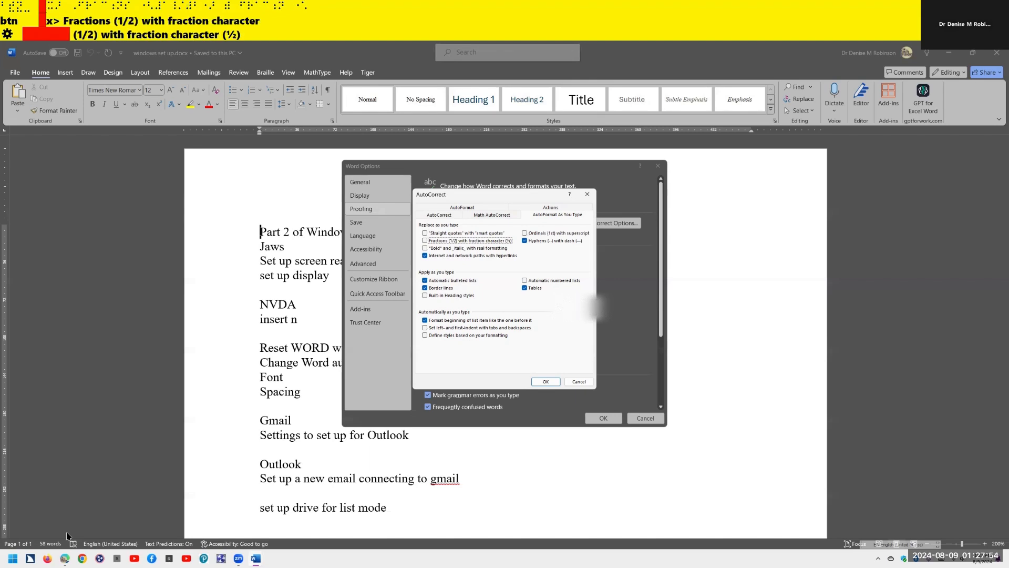
key("space")
key("Tab")
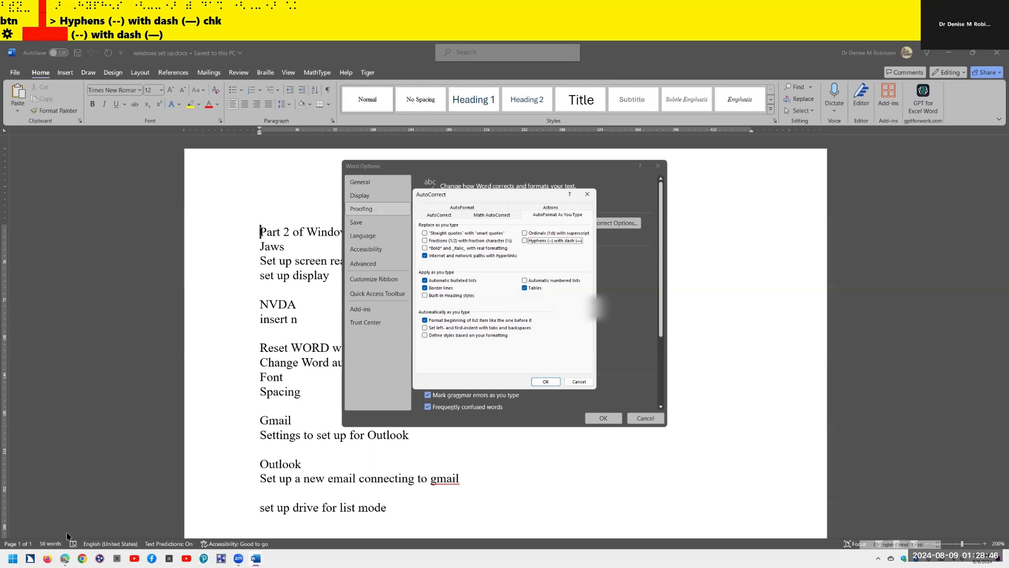
- Close the AutoCorrect dialog with OK, keeping the AutoFormat changes and returning to Proofing
key("Tab")
key("Tab")
key("Tab")
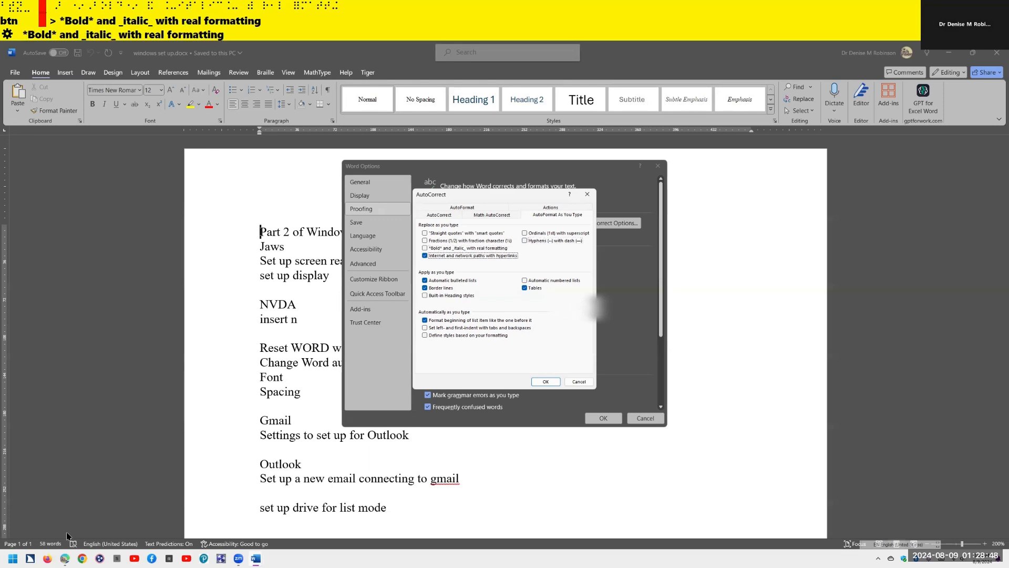
key("Tab")
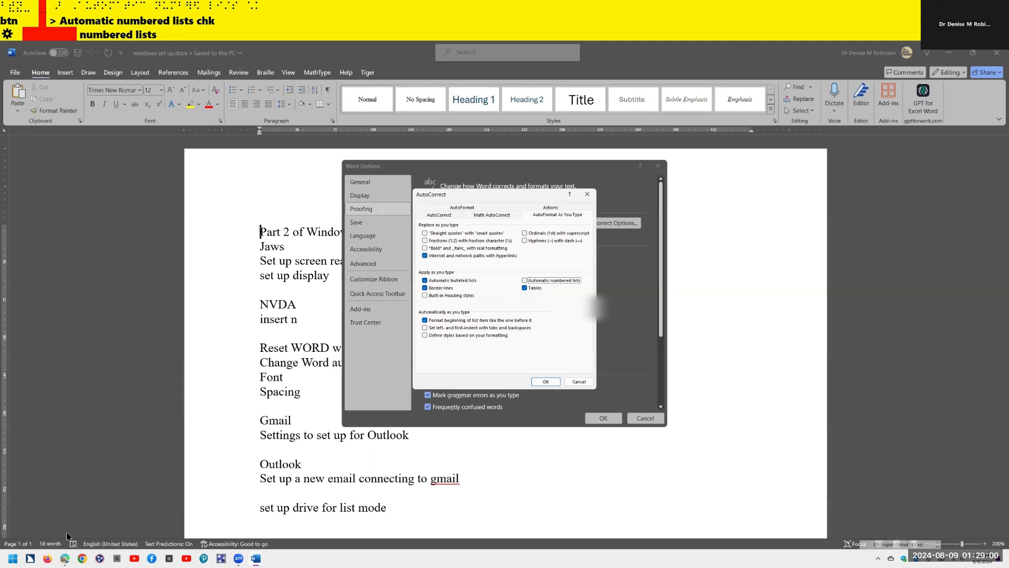
key("Return")
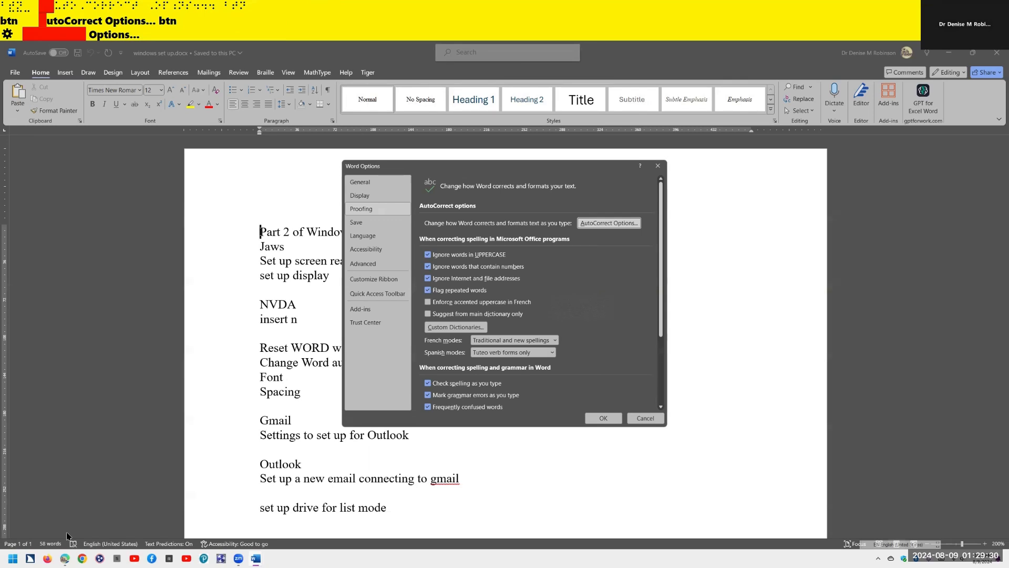
- Dismiss Word Options with Escape to return to the windows set up.docx notes
key("Tab")
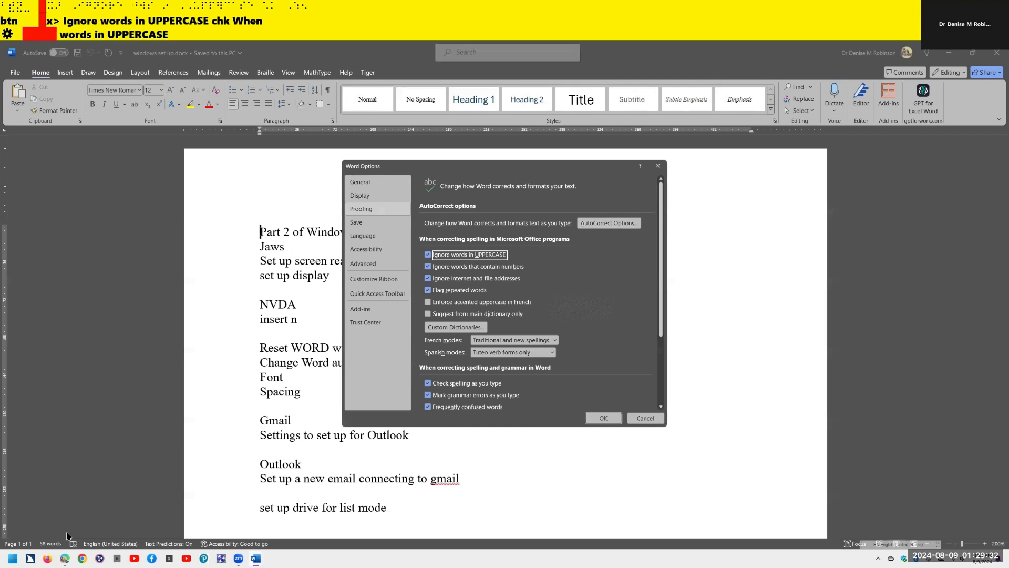
key("Escape")
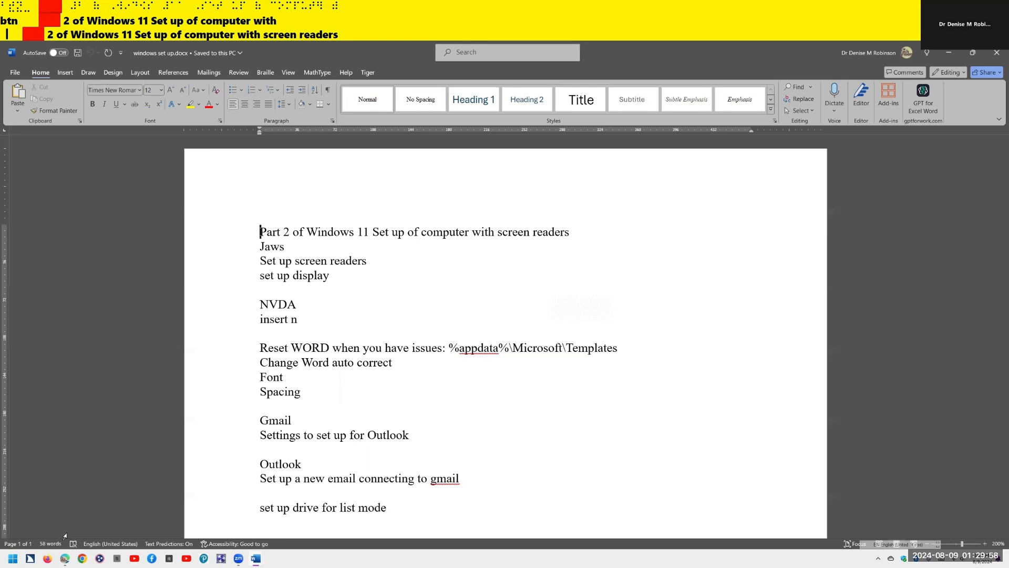
- Use Alt+Tab to switch from Word to the Gmail inbox browser window
key("alt+Tab")
key("alt+Tab")
key("alt+Tab")
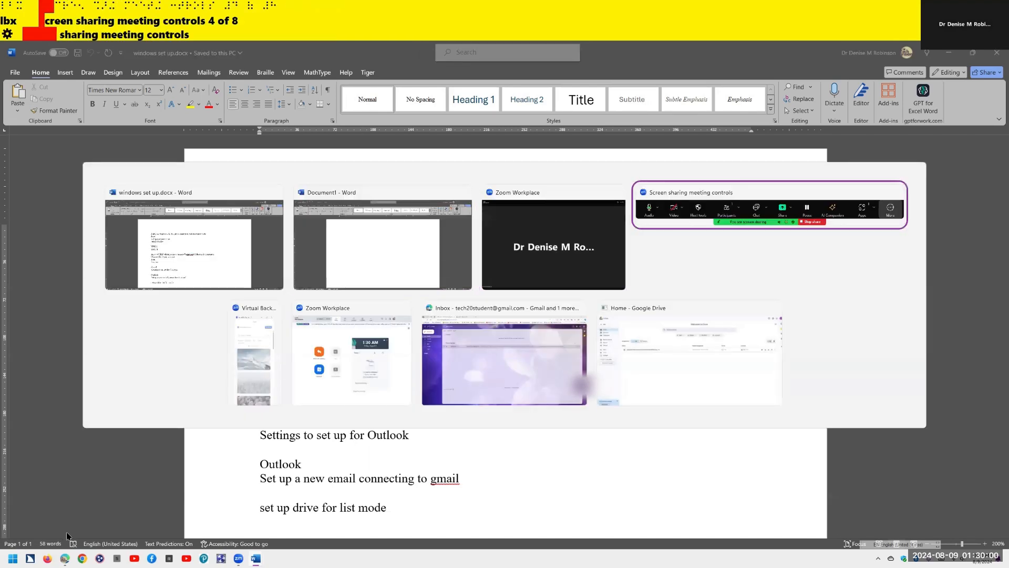
key("alt+Tab")
key("alt+Tab")
key("alt+Tab")
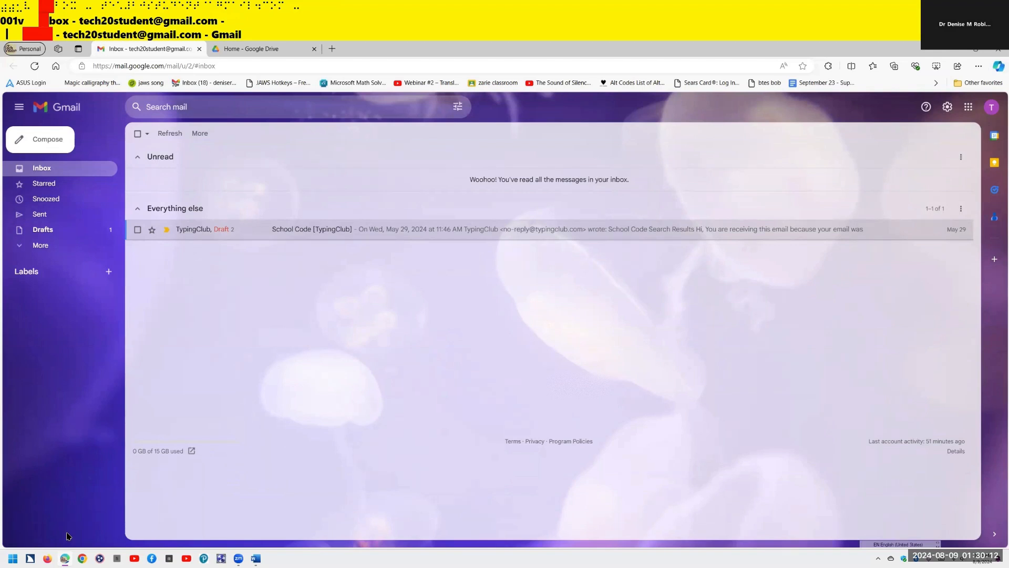
key("F6")
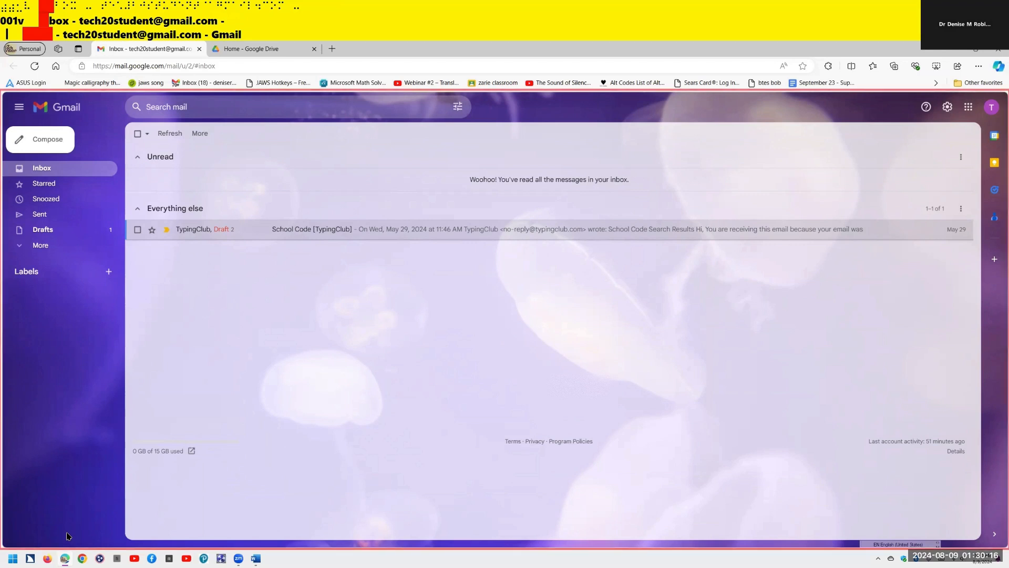
key("Tab")
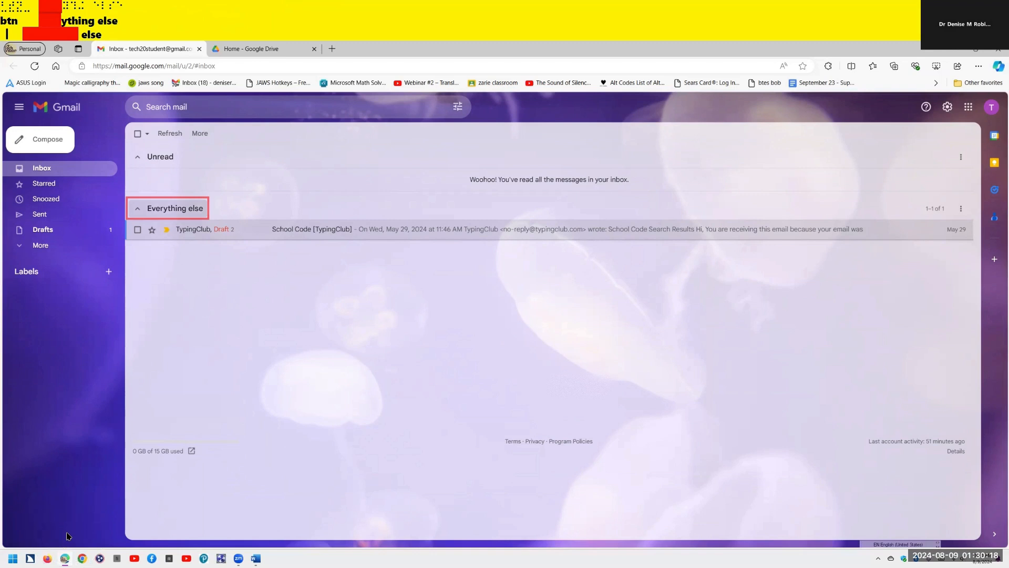
key("Insert+F5")
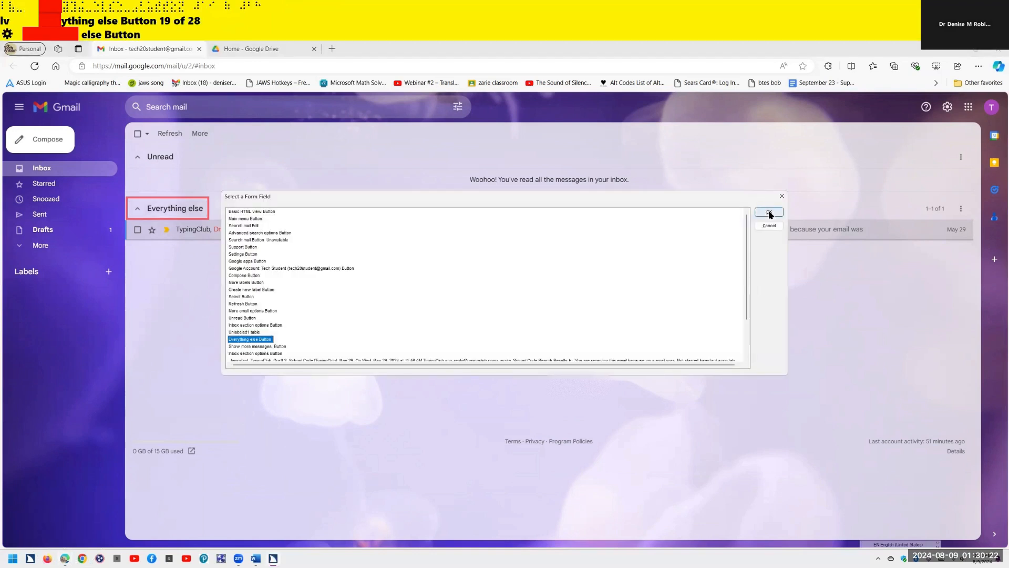
key("Home")
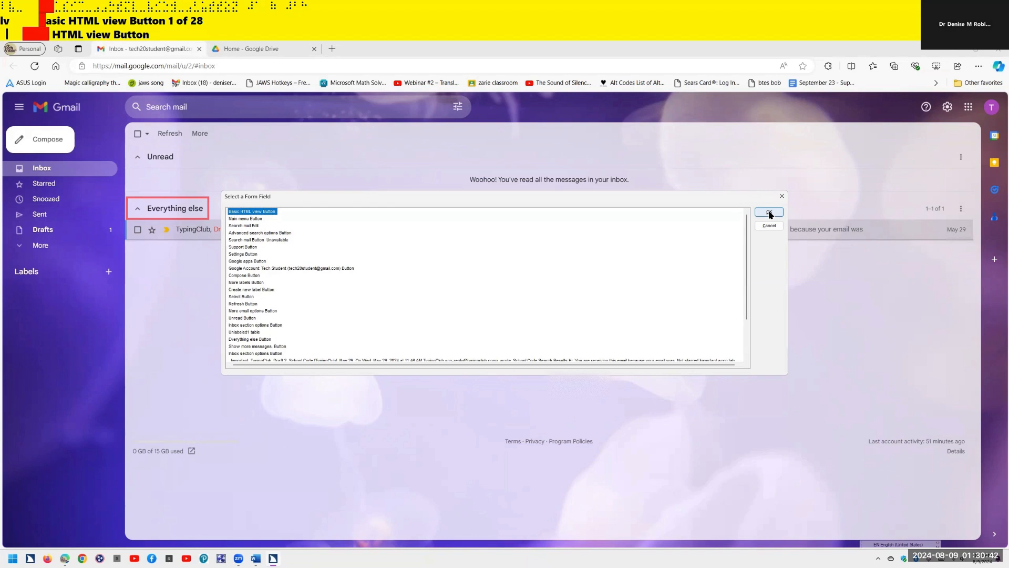
key("s")
key("s")
key("s")
key("s")
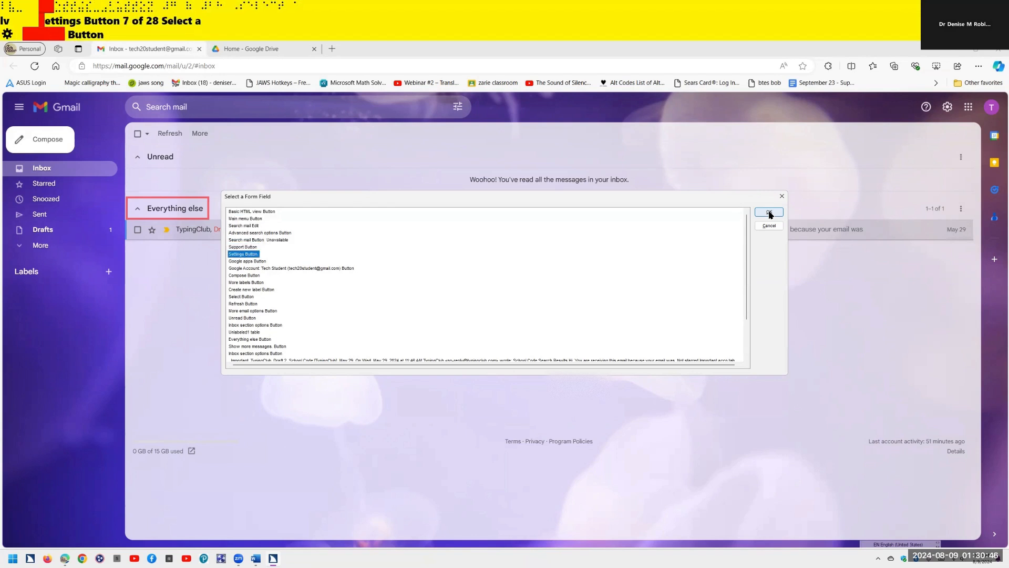
left_click(769, 212)
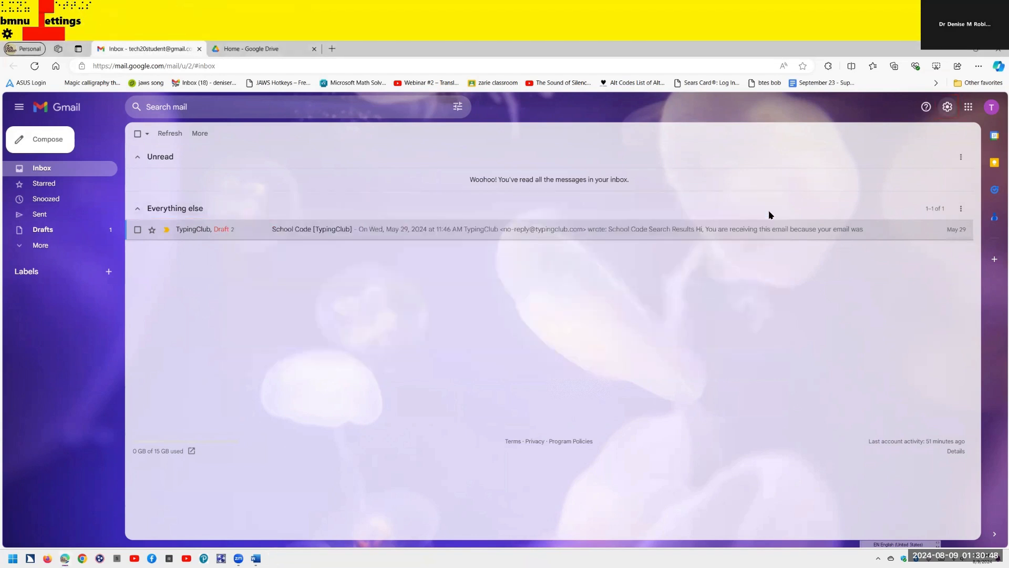
key("Return")
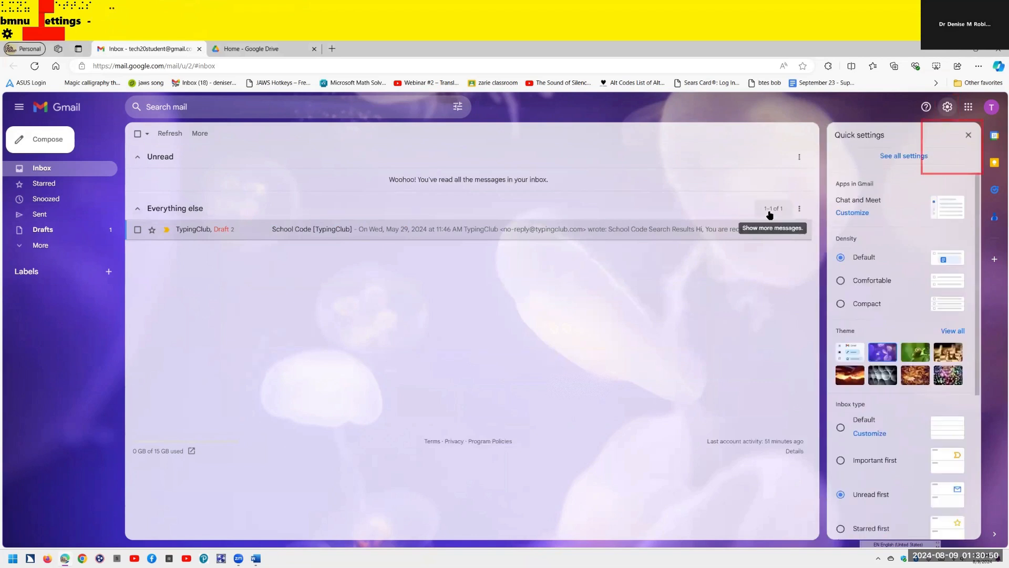
- Choose See all settings in Quick settings to reach Gmail's General settings tab
key("Tab")
key("Tab")
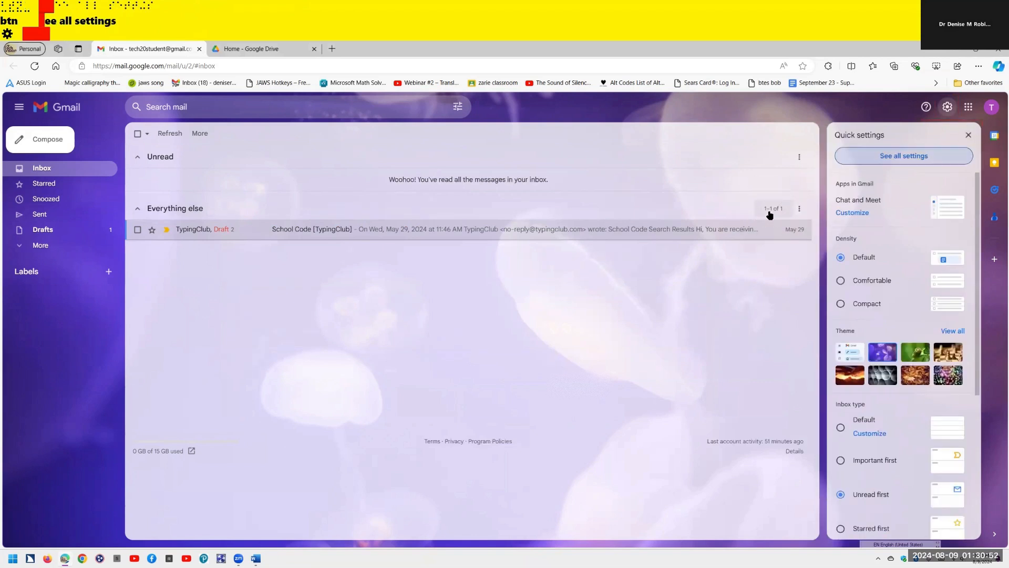
key("Return")
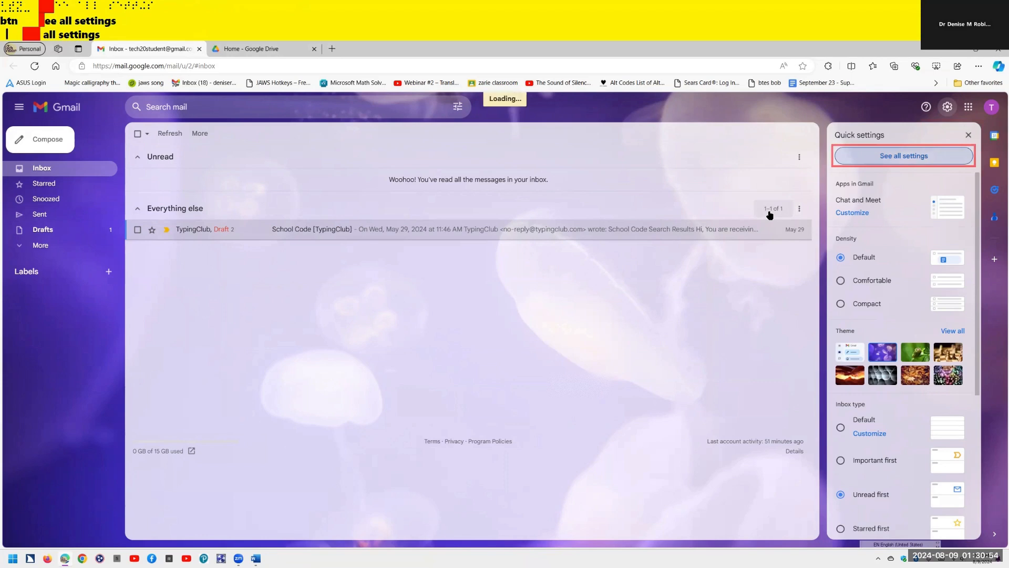
key("Tab")
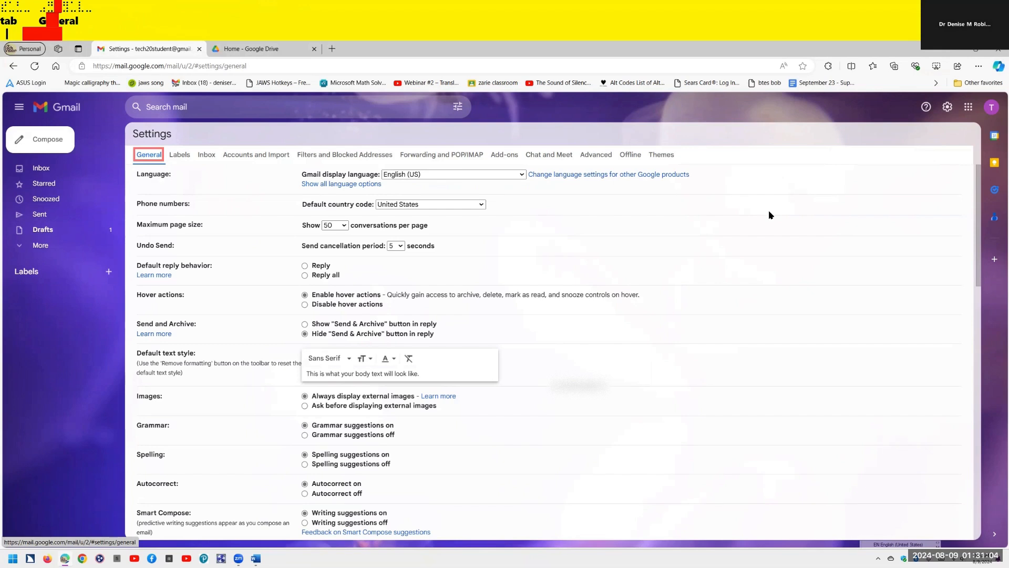
- Move across the Settings tabs and open Forwarding and POP/IMAP
key("Tab")
key("Tab")
key("Tab")
key("Tab")
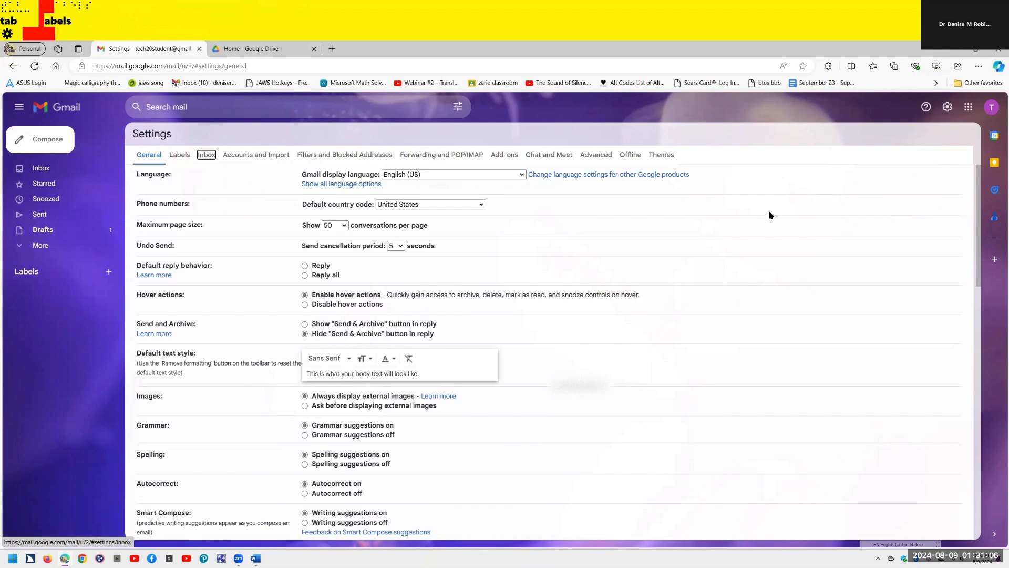
key("Tab")
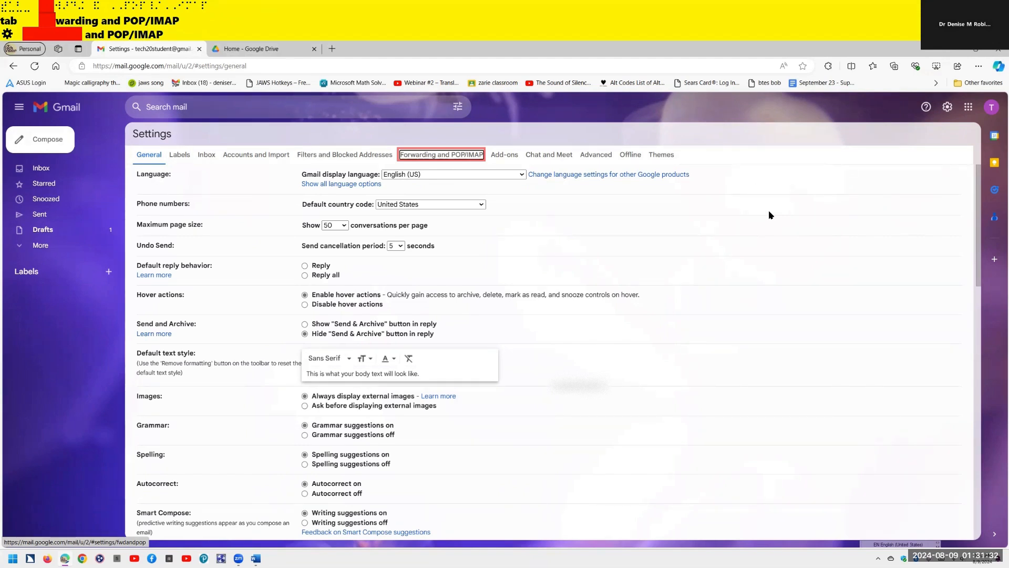
key("Return")
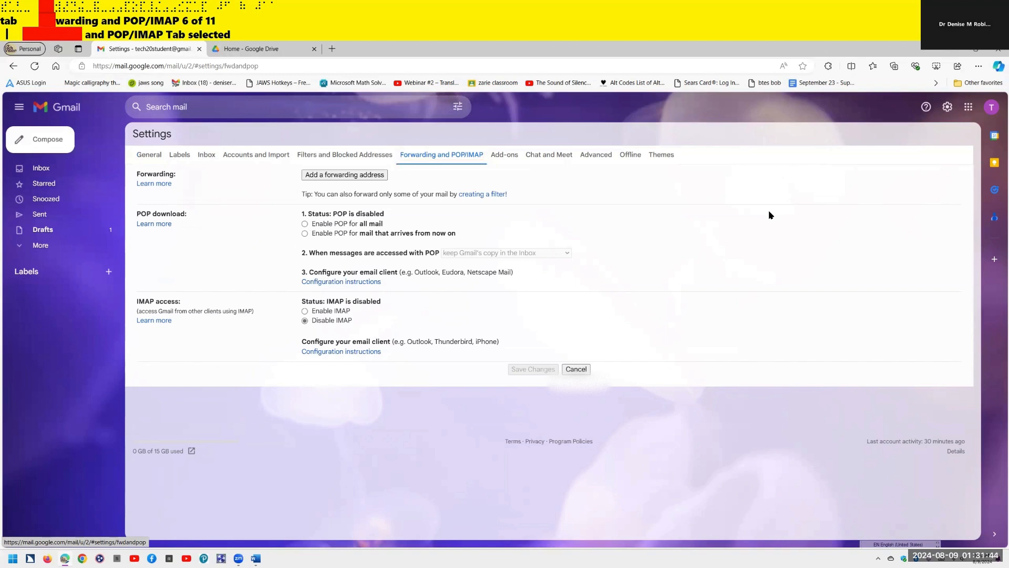
key("Tab")
key("Tab")
key("Tab")
key("Tab")
key("Tab")
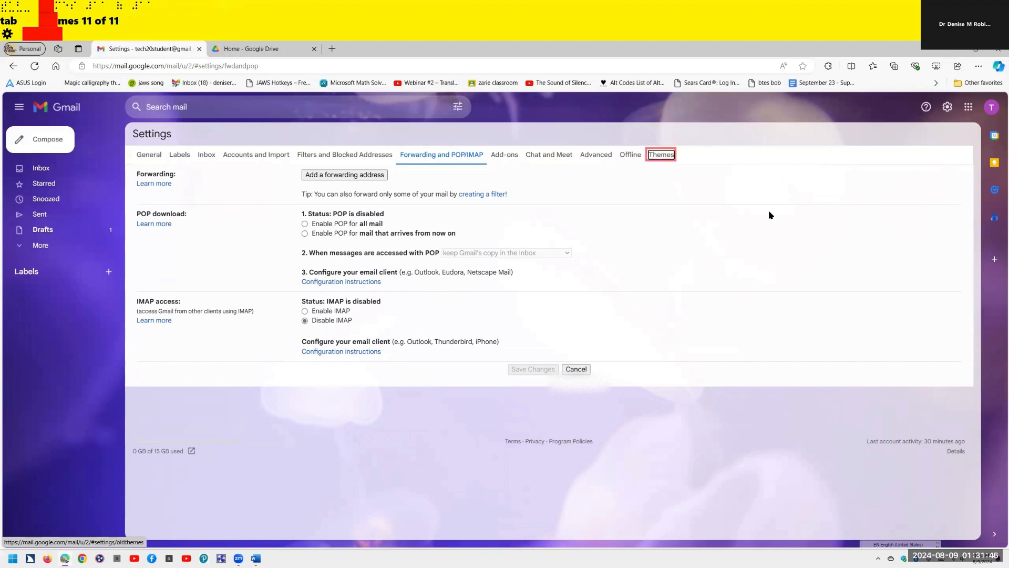
key("Tab")
key("Tab")
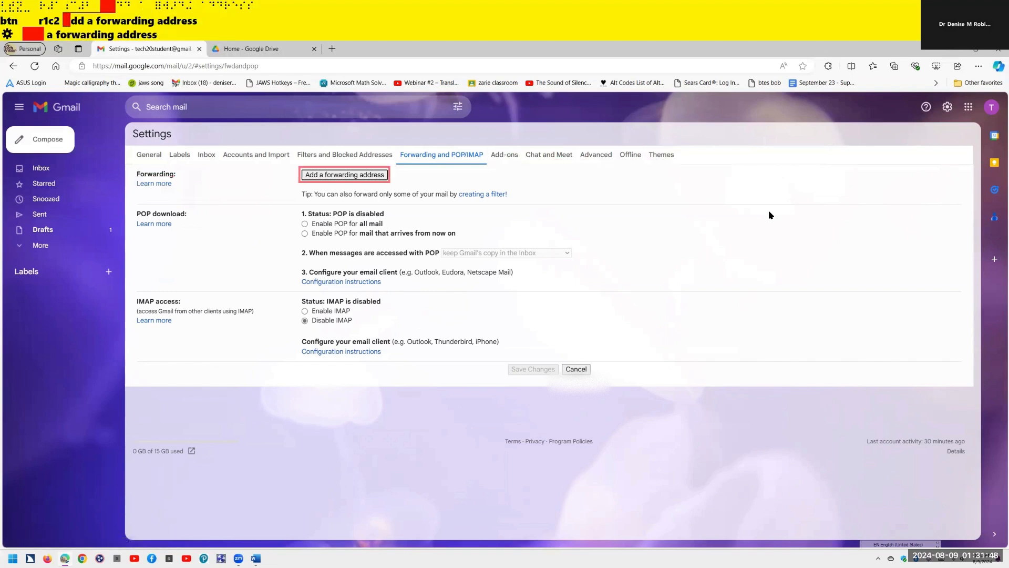
key("ctrl")
key("Tab")
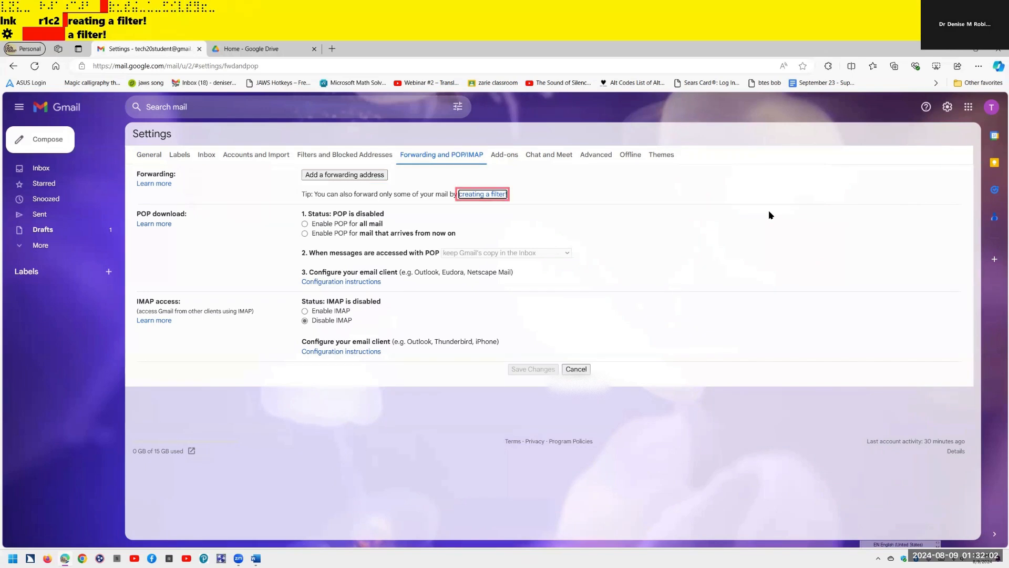
key("Tab")
key("Tab")
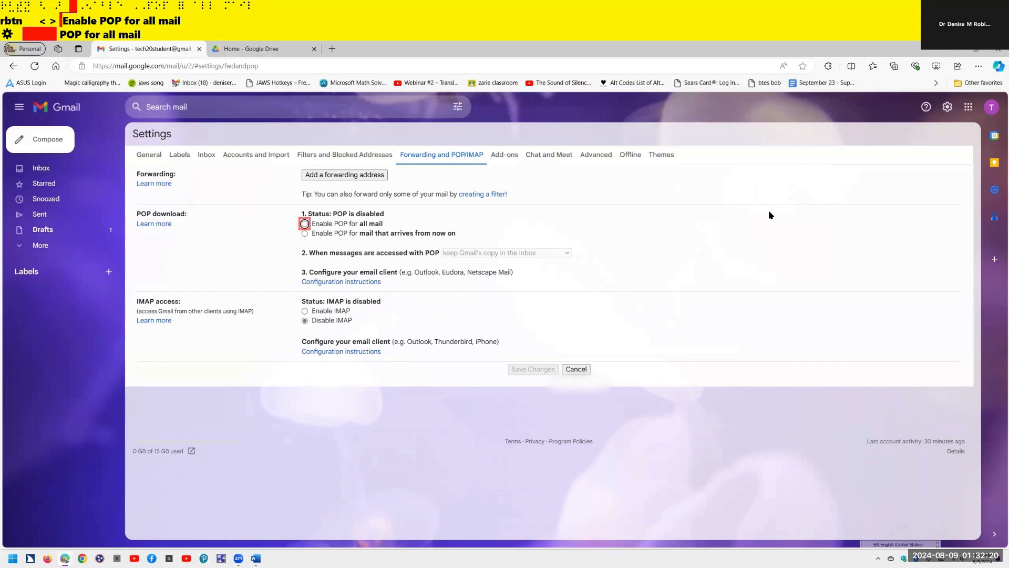
- Enable POP only for mail arriving from now on, keeping Gmail's copy in the Inbox
key("space")
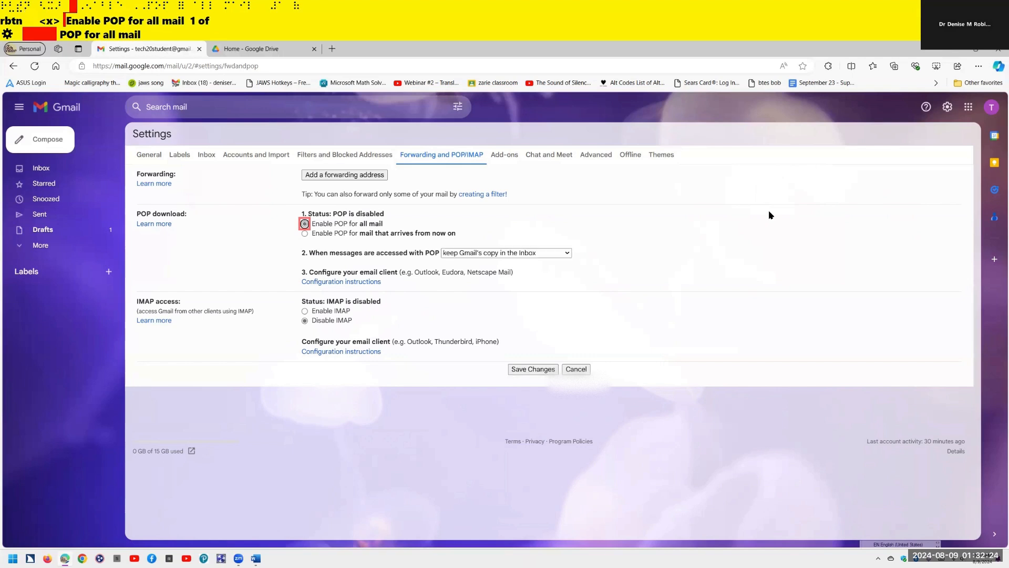
key("Down")
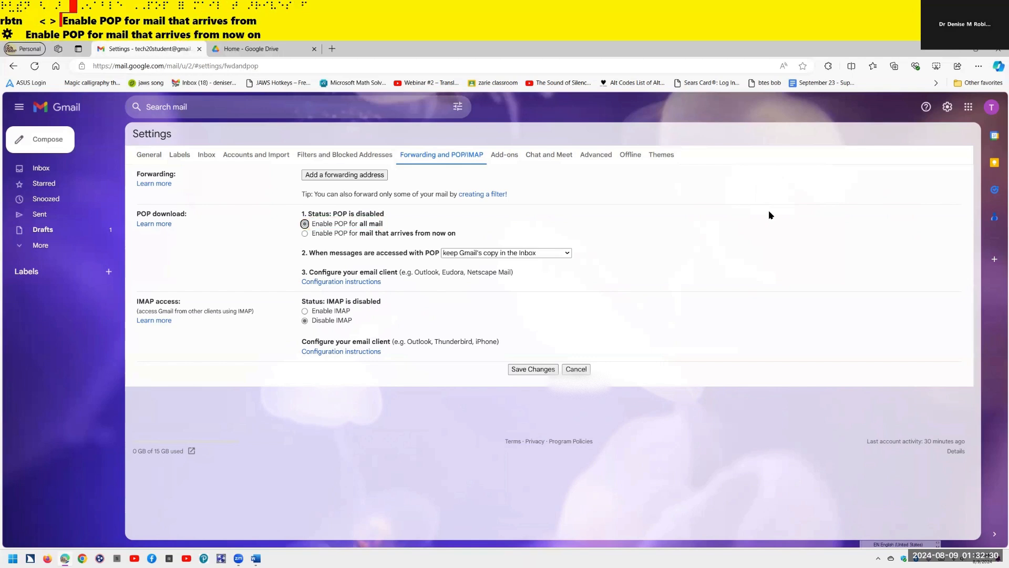
key("space")
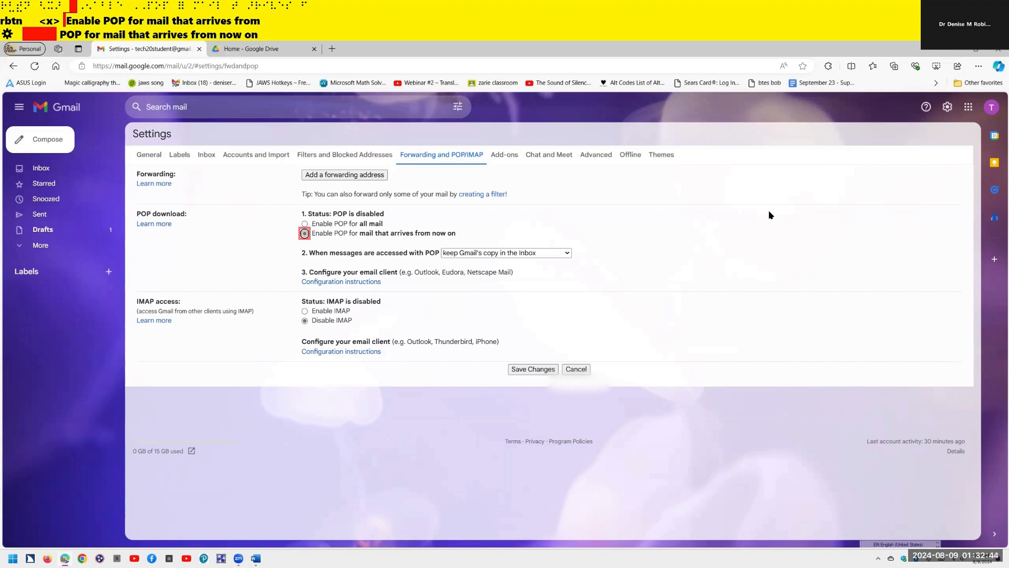
key("Tab")
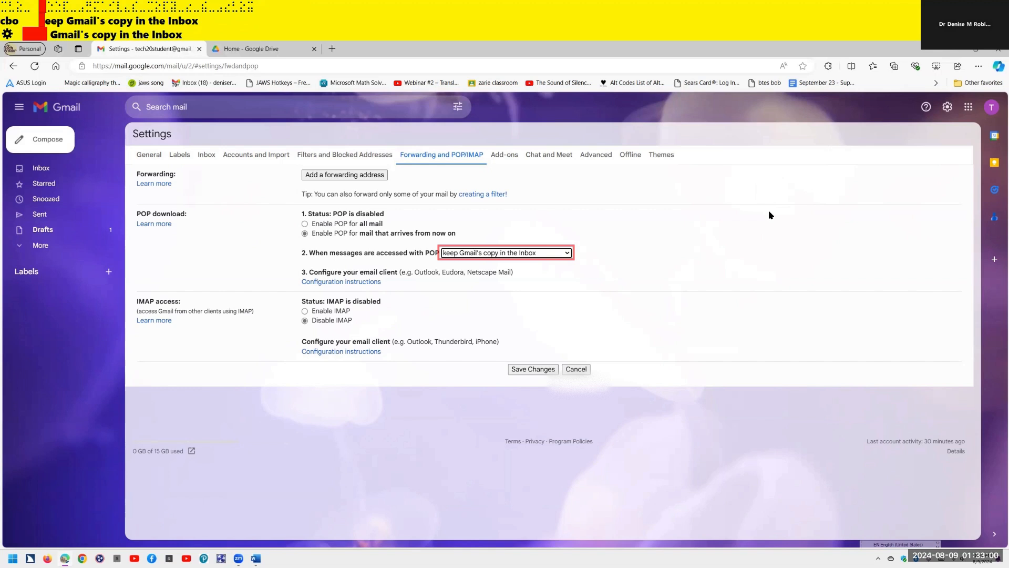
key("Tab")
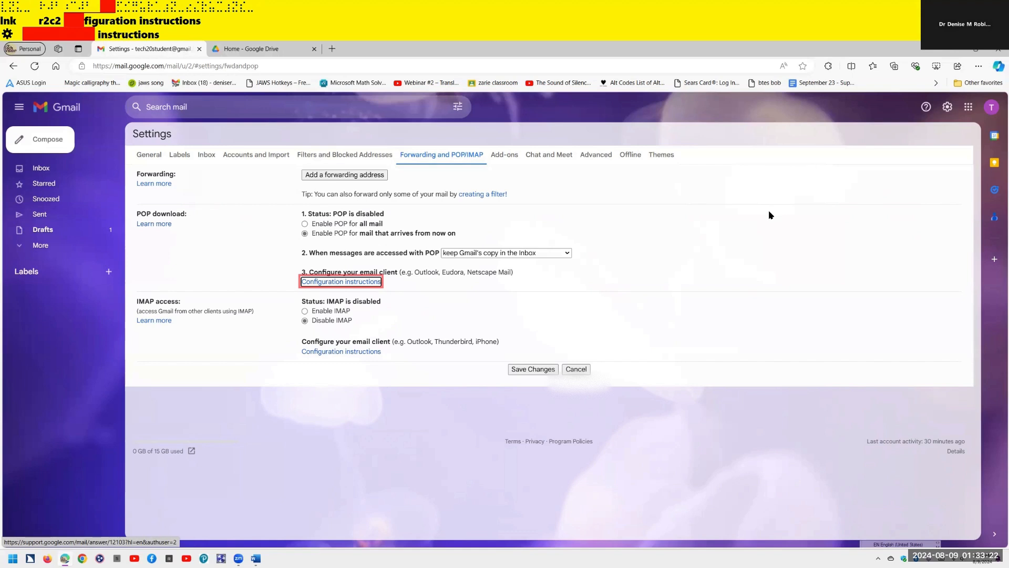
- Switch IMAP access to Enable IMAP, leaving Auto-Expunge off and deleted messages archived
key("Tab")
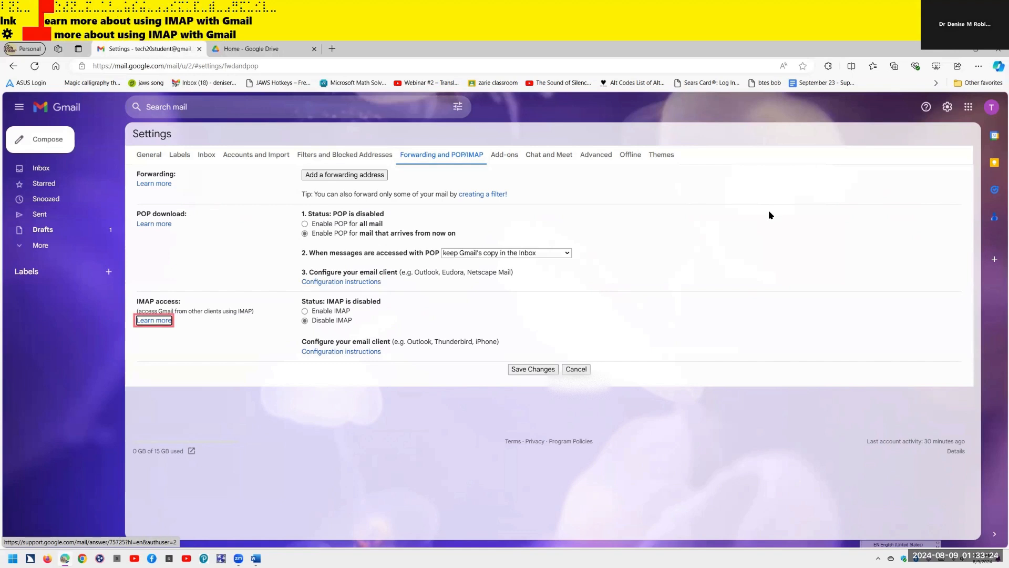
key("Tab")
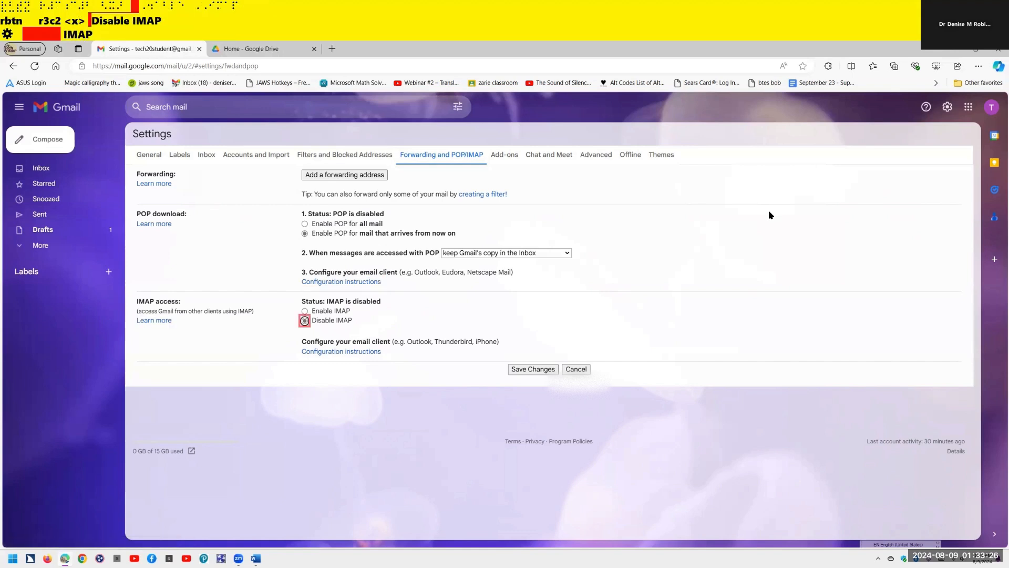
key("Up")
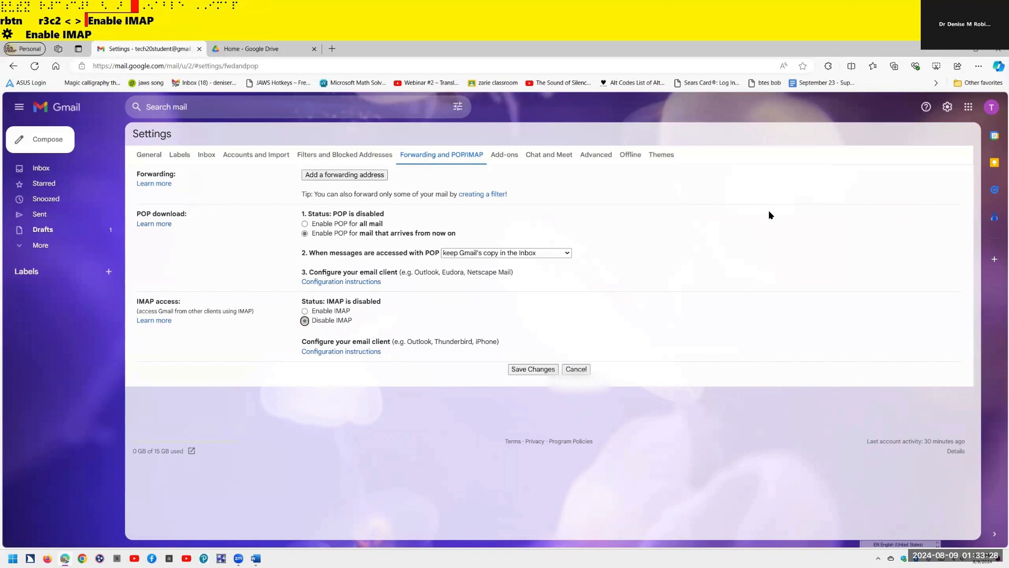
key("space")
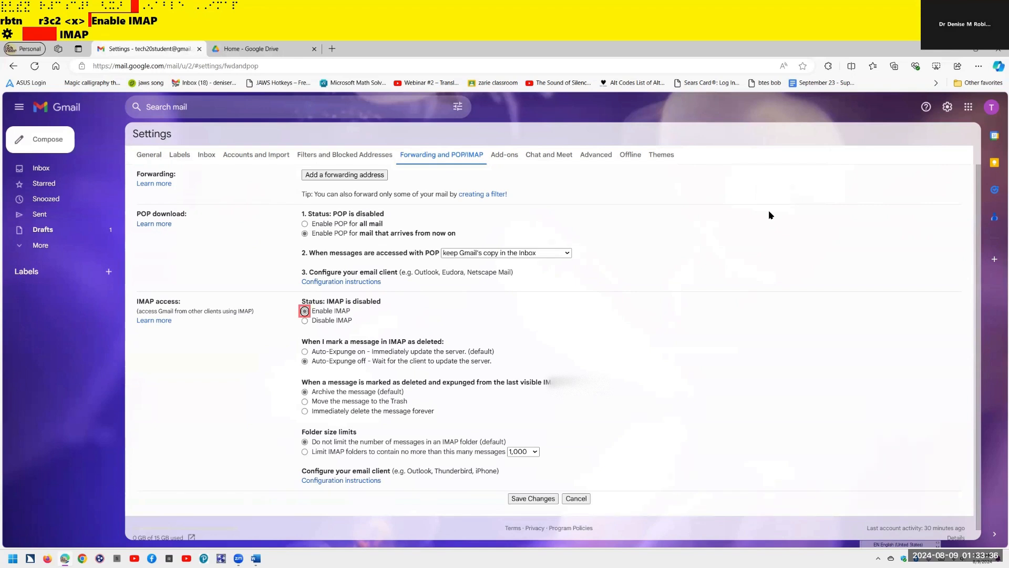
key("Tab")
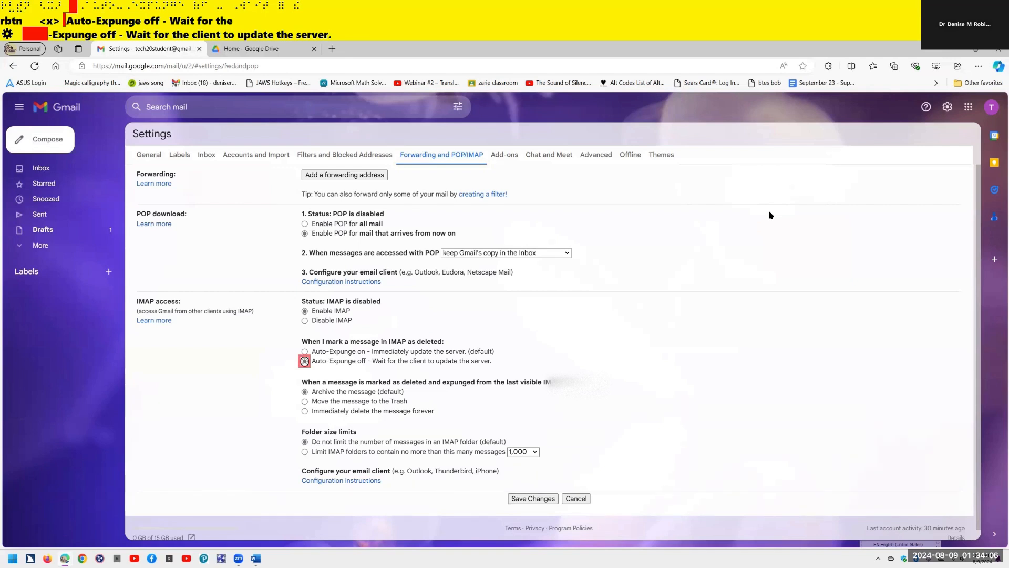
key("b")
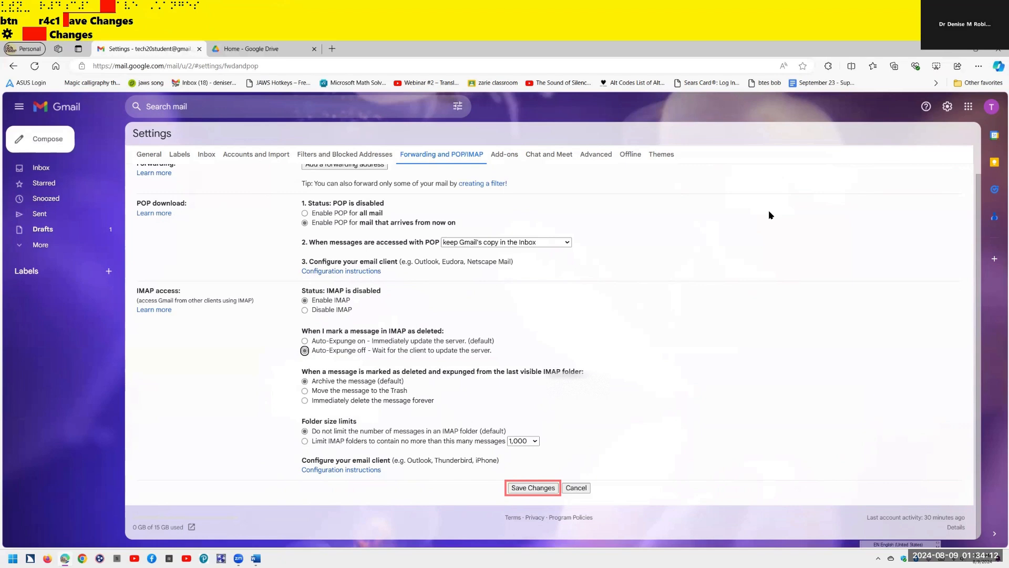
- Save the POP and IMAP changes, pass the verification prompt, and move to Google Drive
key("Return")
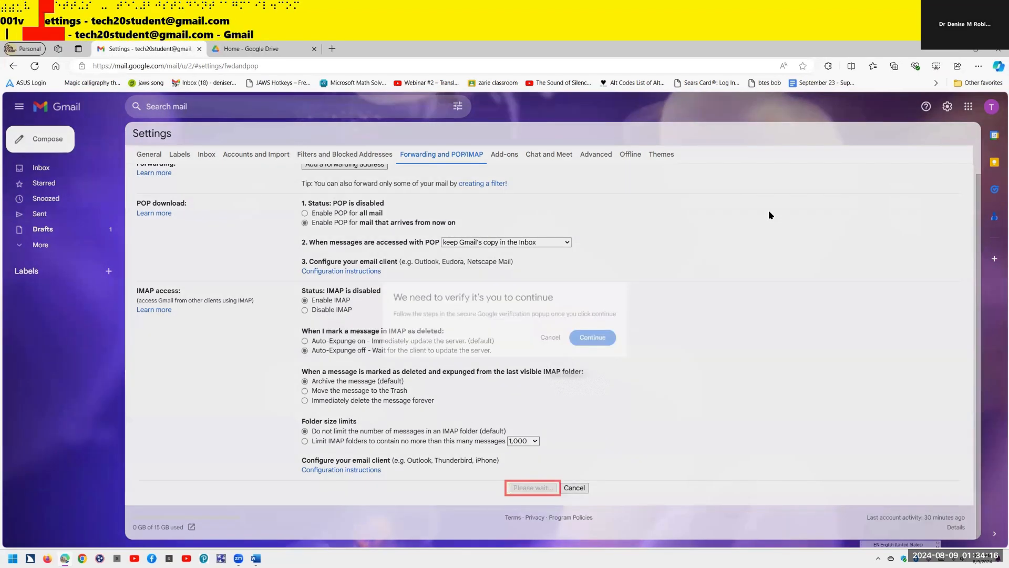
key("Return")
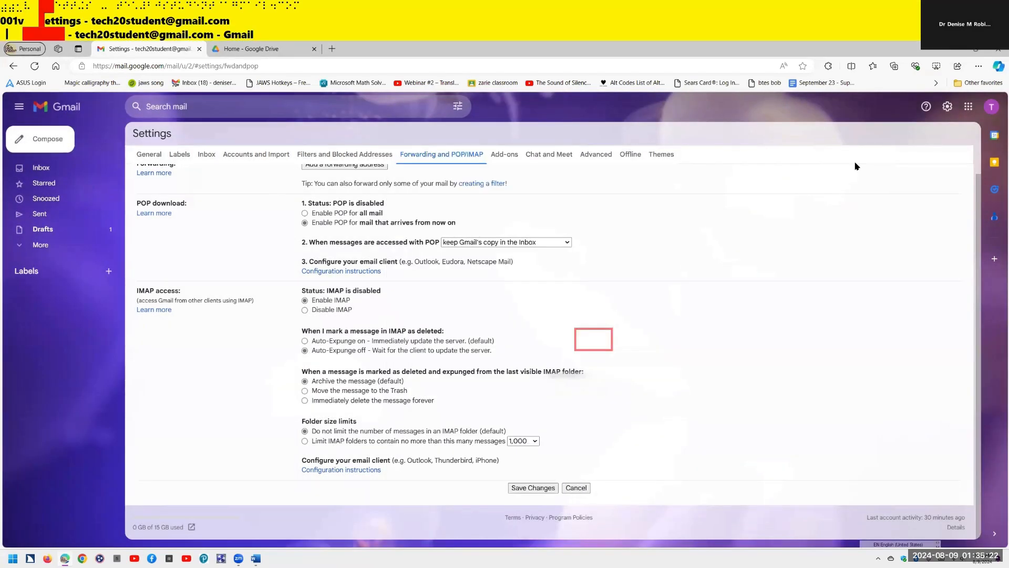
key("ctrl+Tab")
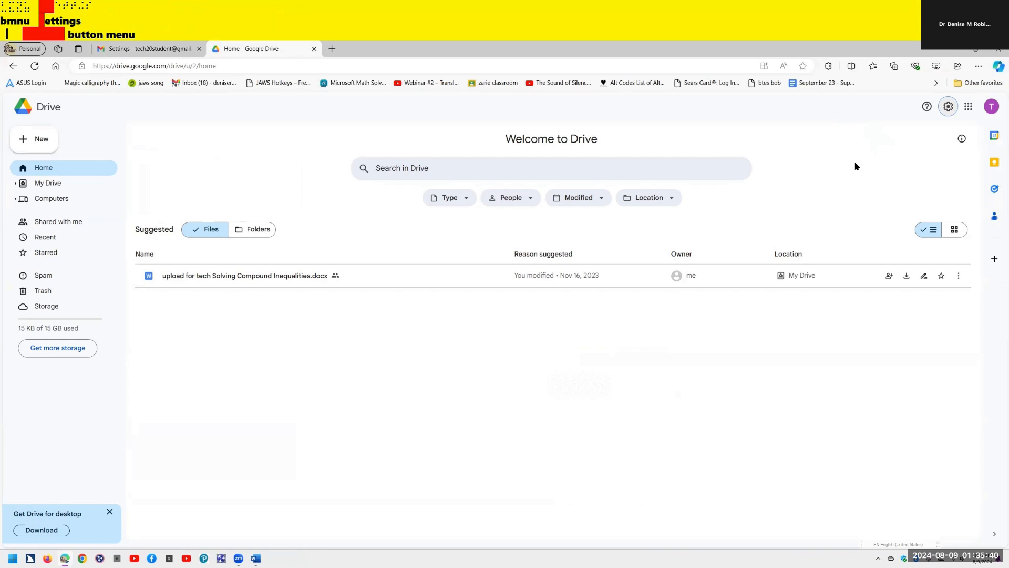
- Open Settings from Drive's gear menu to show the General options
key("Return")
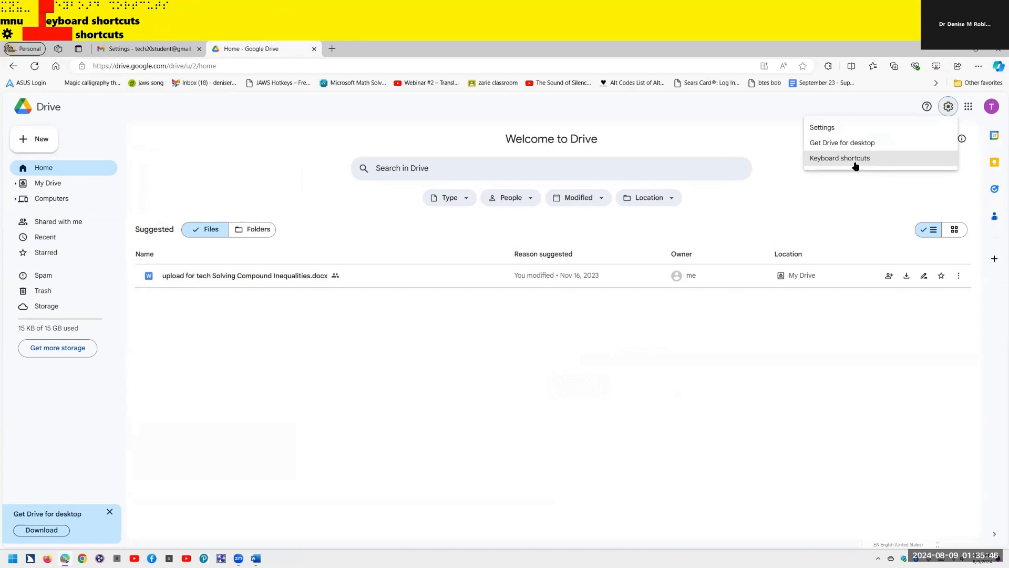
key("Up")
key("Up")
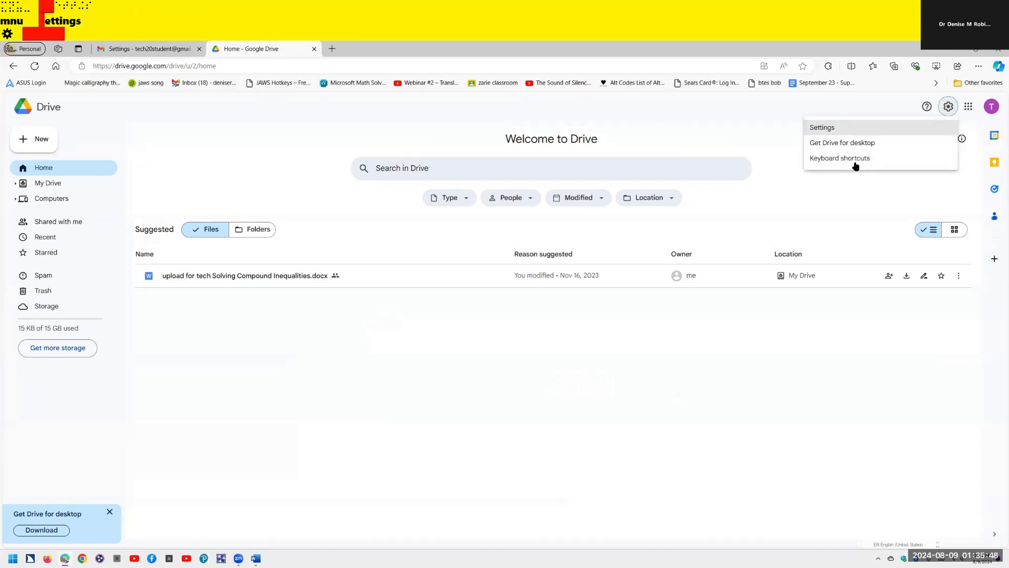
key("Return")
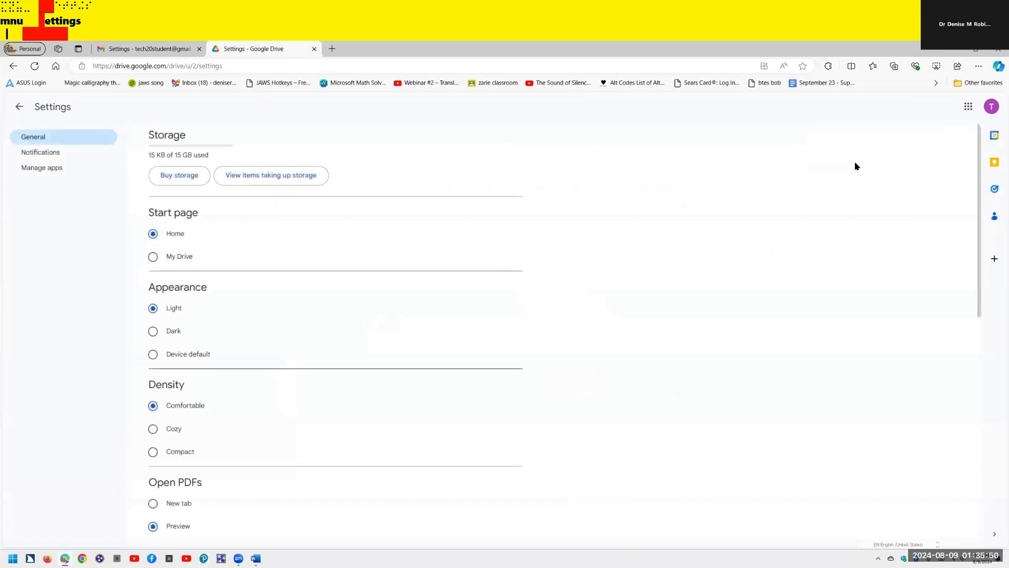
key("ctrl")
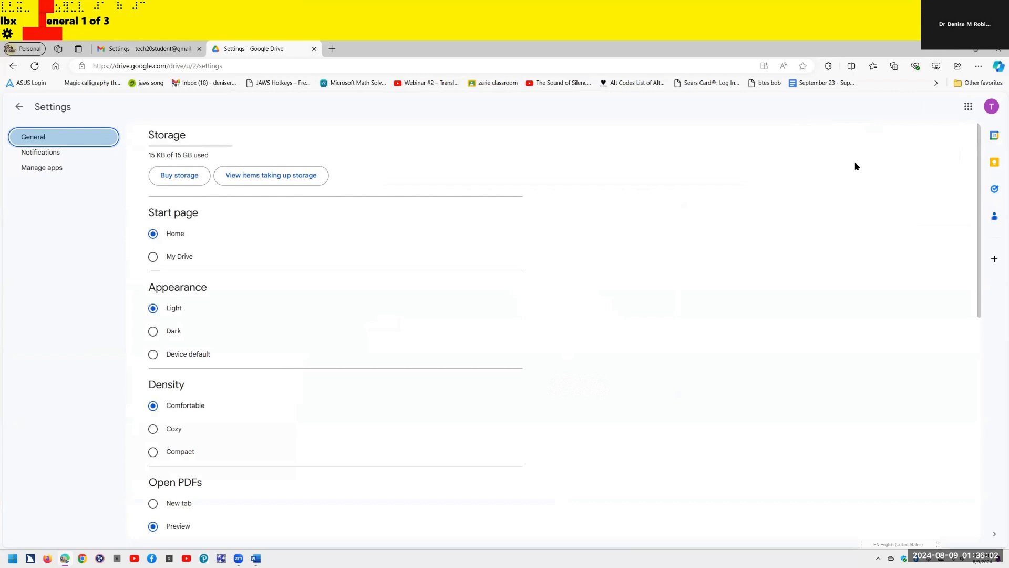
key("Tab")
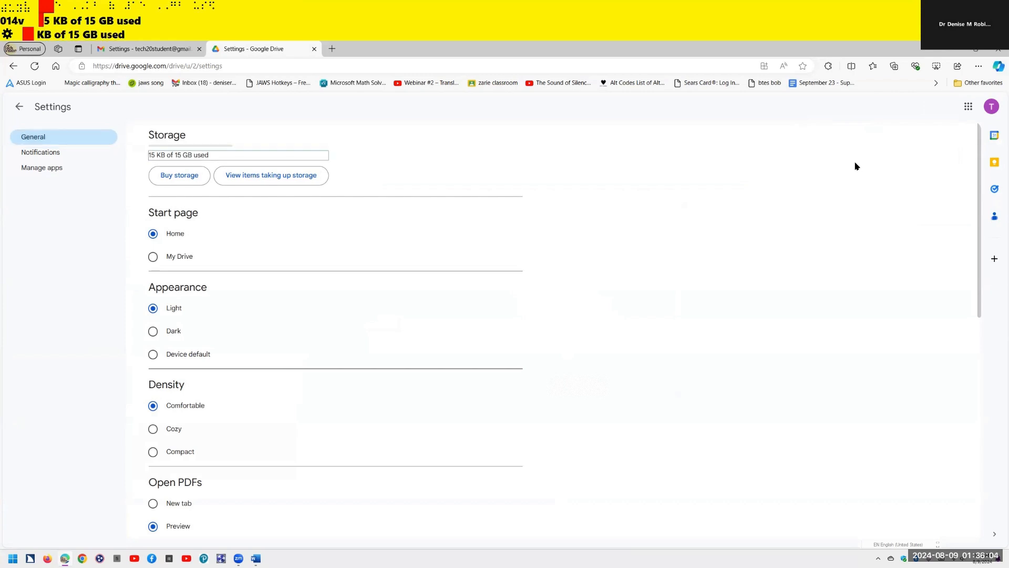
key("Tab")
key("Tab")
key("Tab")
key("Tab")
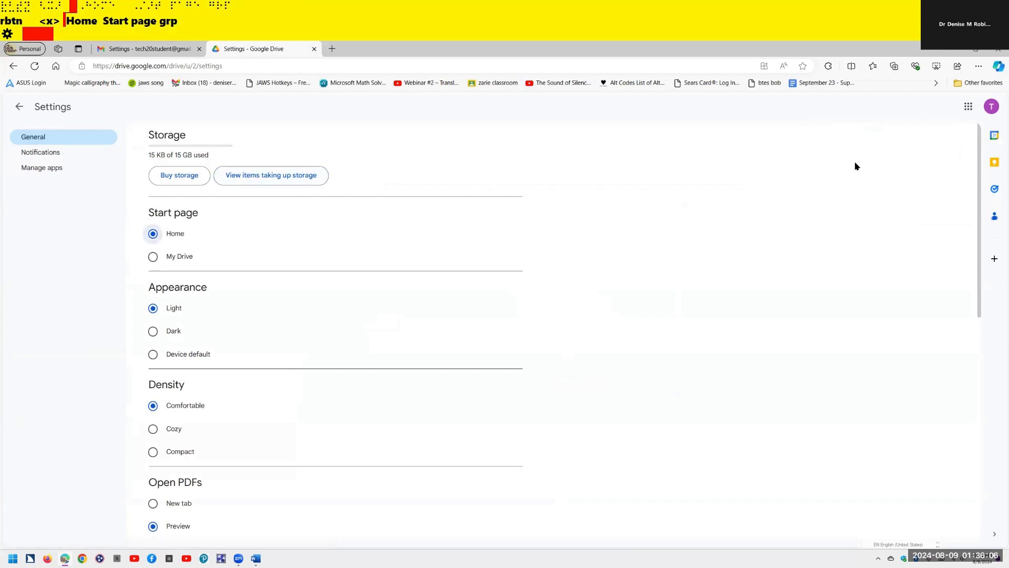
key("Tab")
key("Tab")
key("Tab")
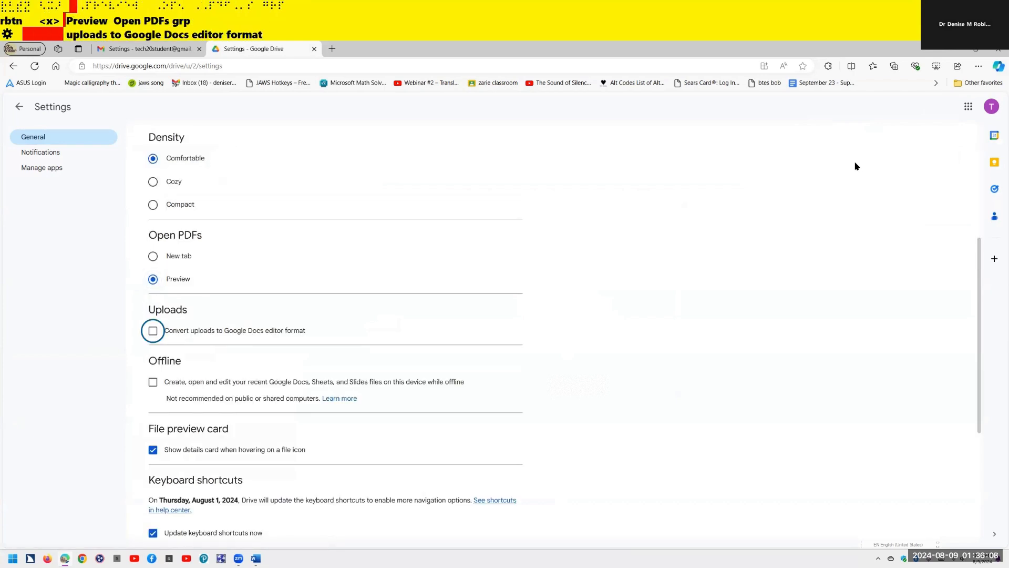
key("Tab")
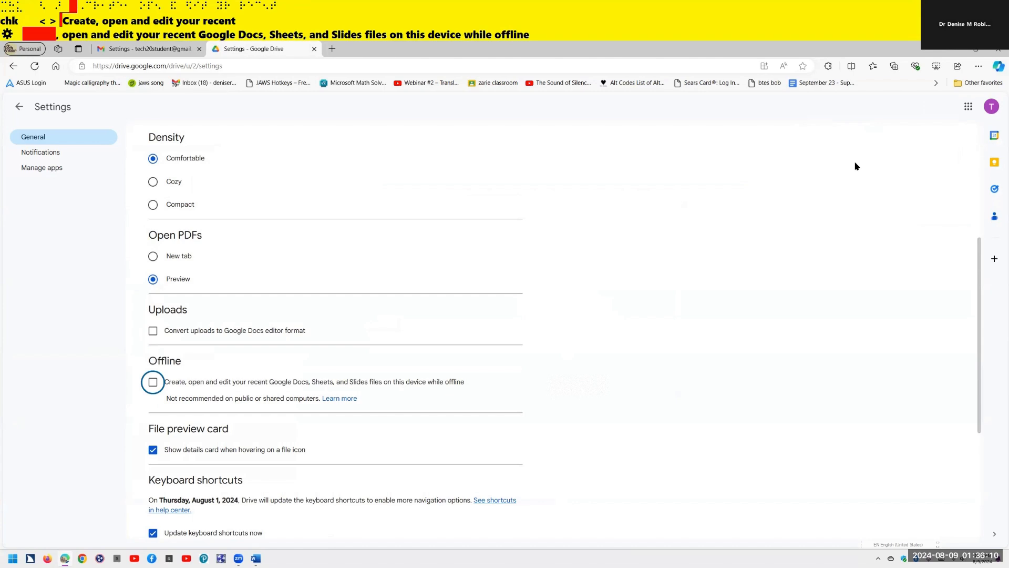
key("Tab")
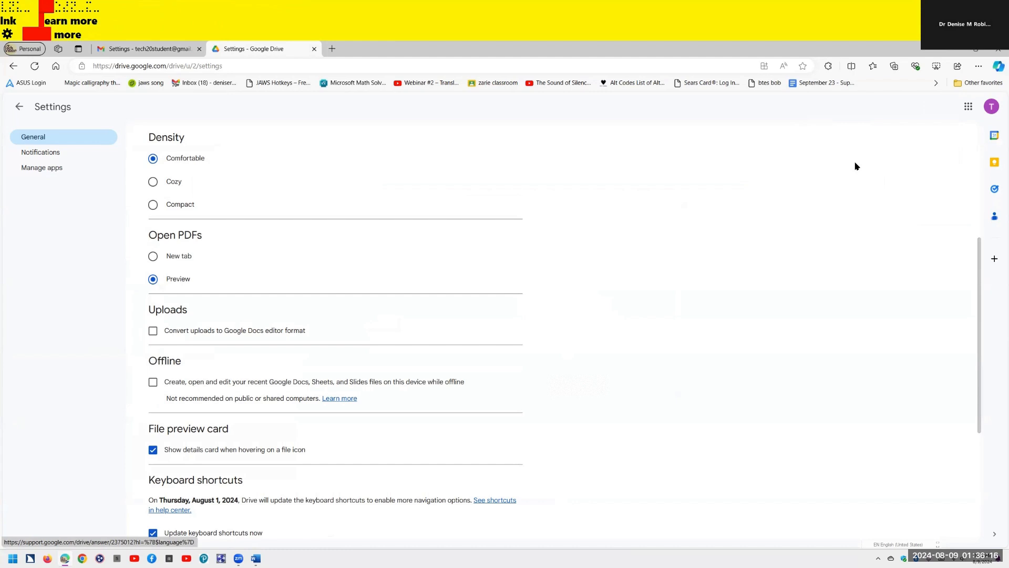
key("Tab")
key("Tab")
key("Tab")
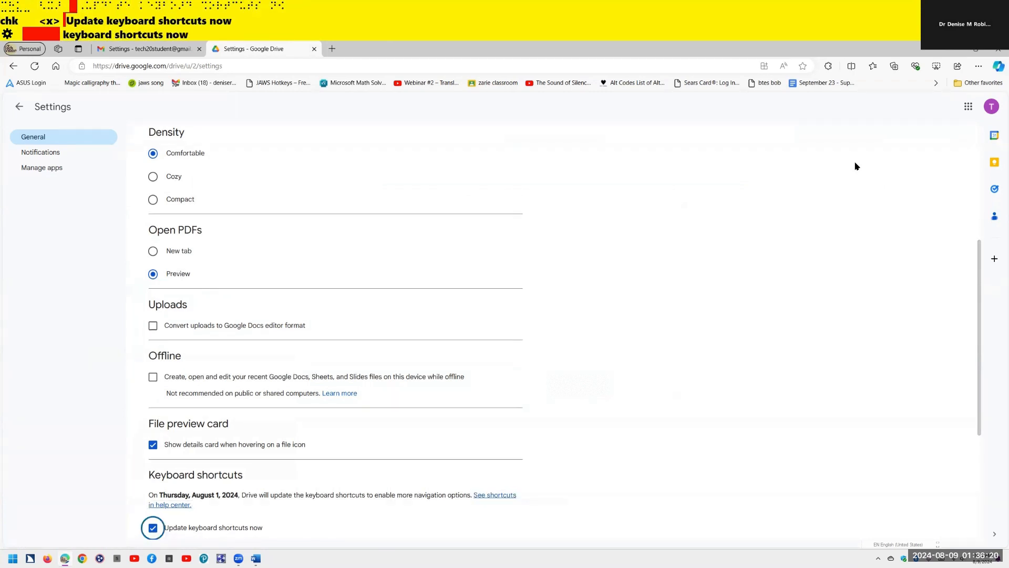
key("ctrl")
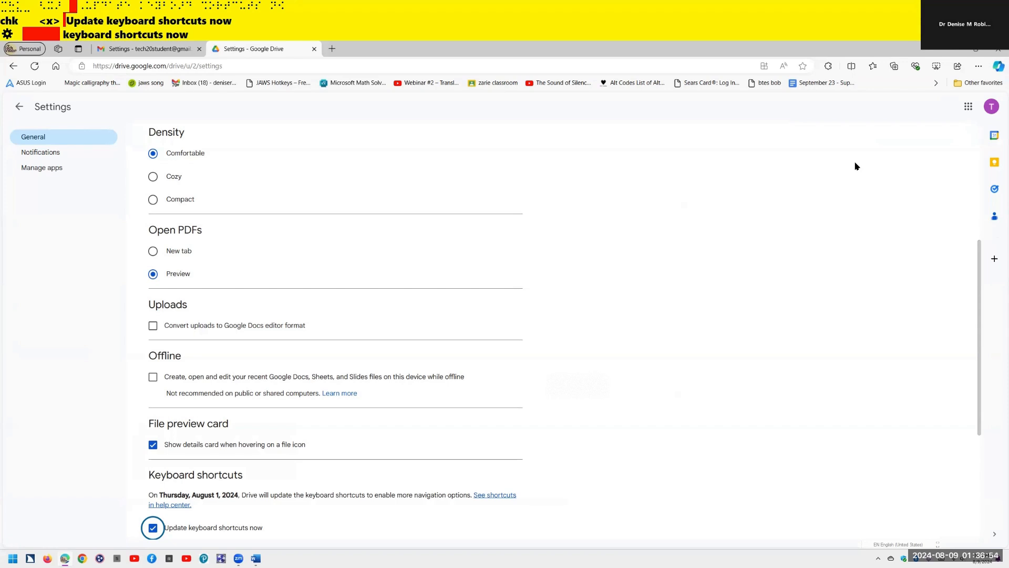
- Go back from Drive Settings to the Drive home page with Alt+Left Arrow
key("alt+Left")
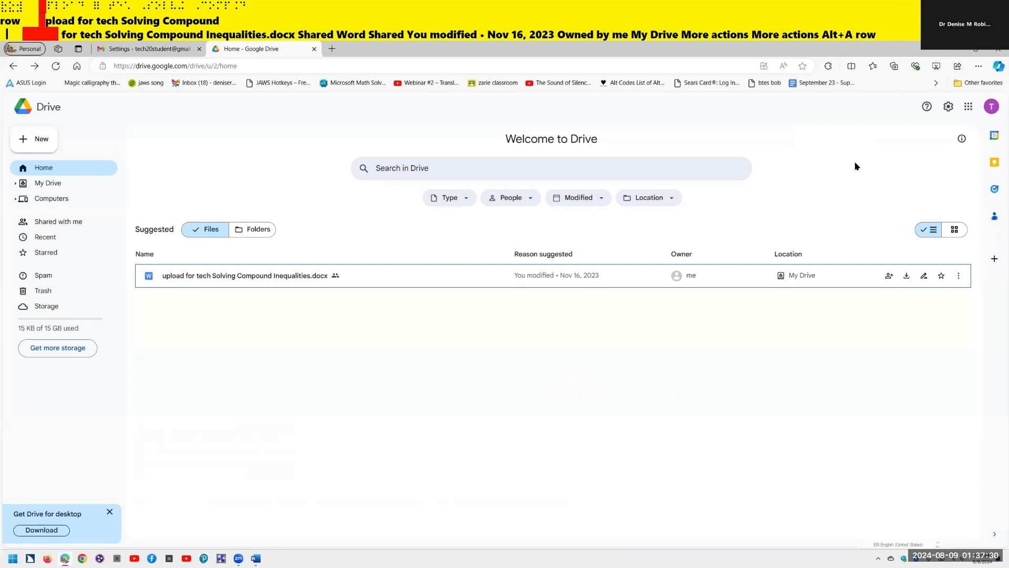
- Use the JAWS form-field list (Insert+F5) to find the Grid layout radio button
key("Insert+F5")
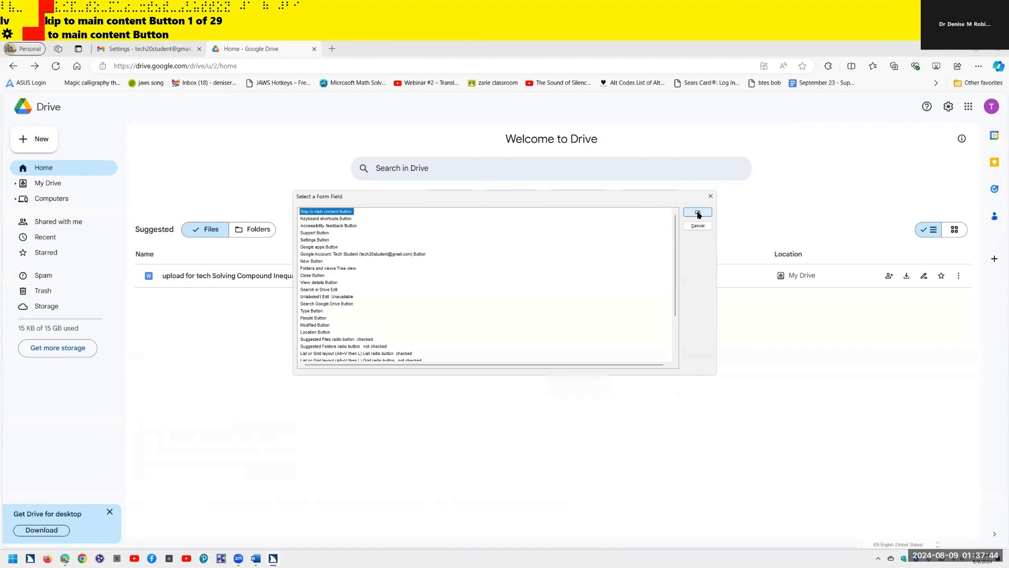
key("v")
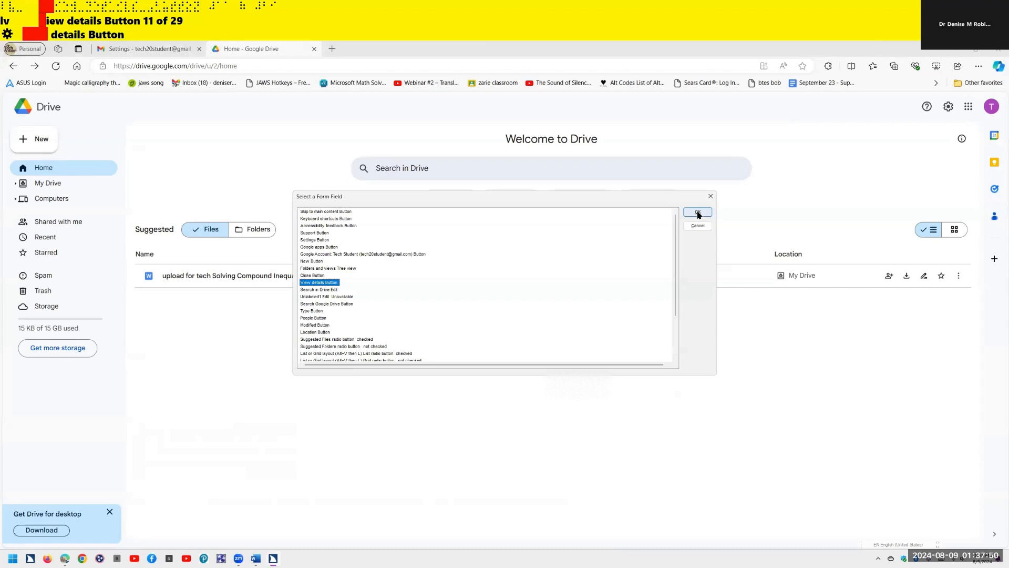
key("l")
key("l")
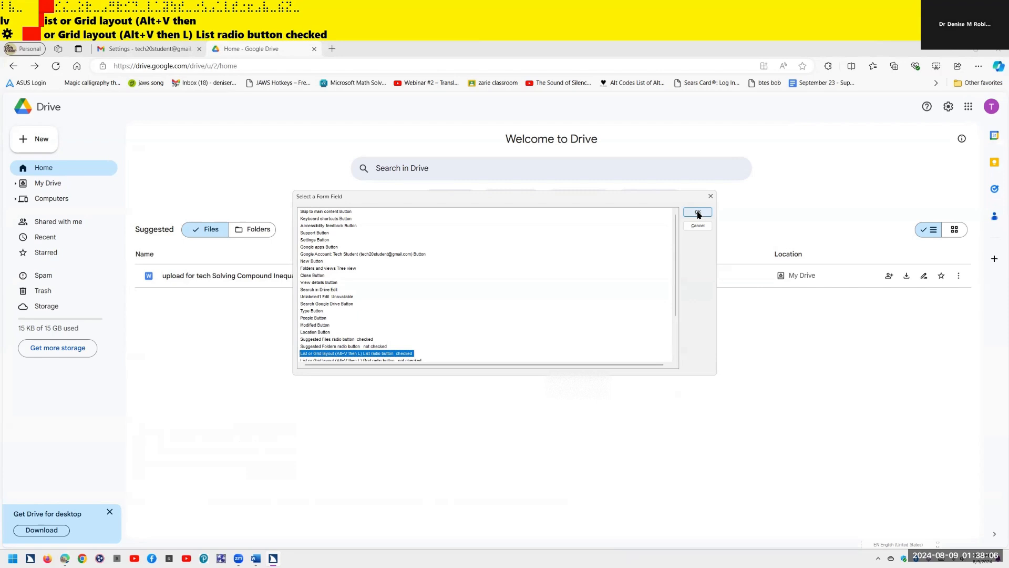
key("Down")
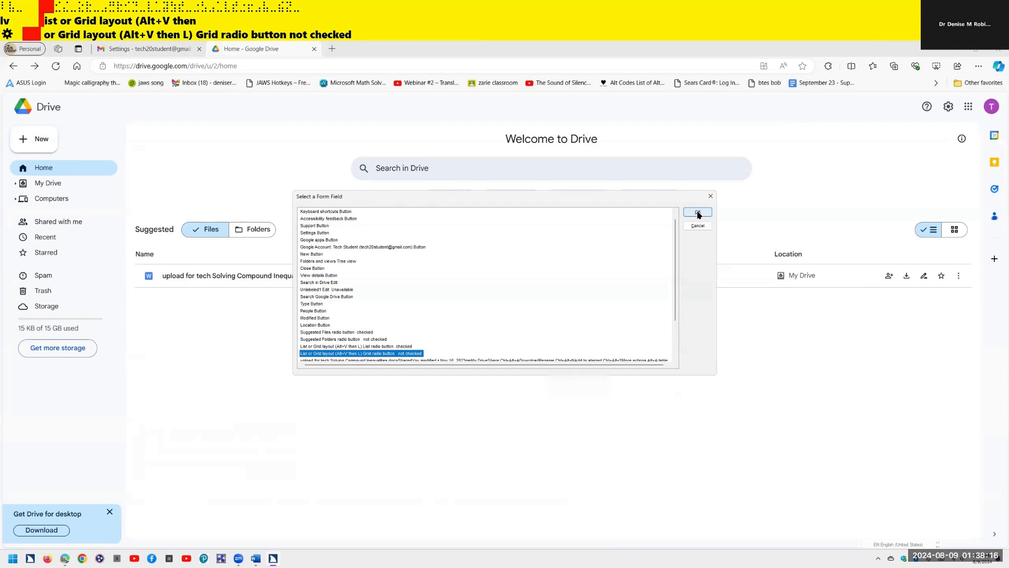
left_click(698, 212)
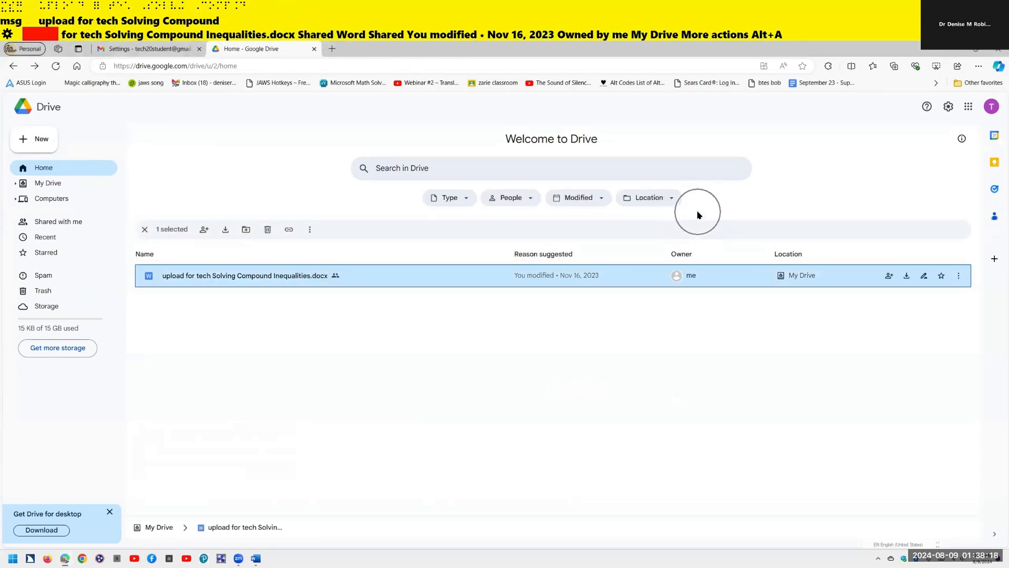
- Switch Drive files to grid view and back to list view, then open the New menu
key("v")
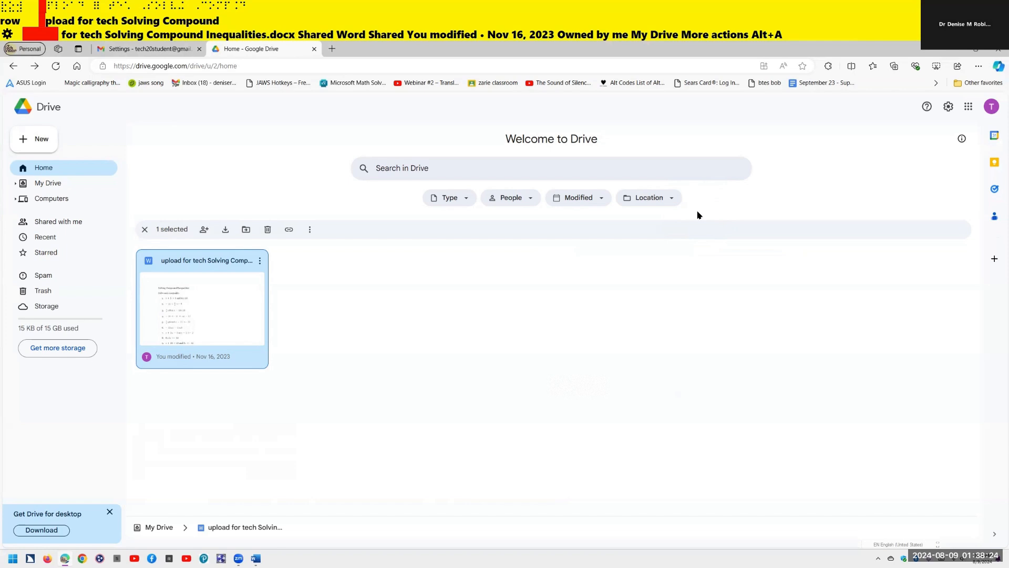
key("v")
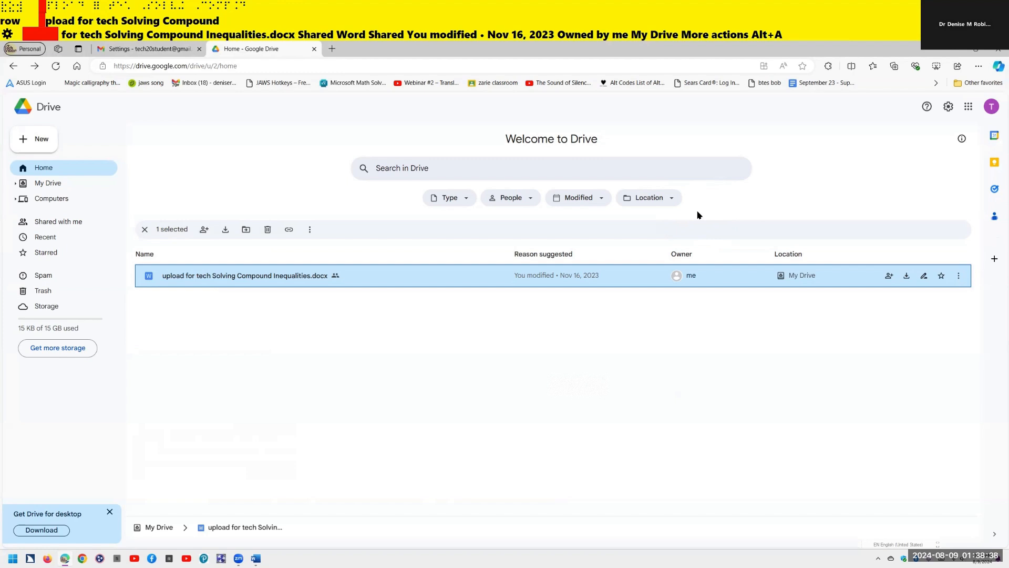
key("g")
key("n")
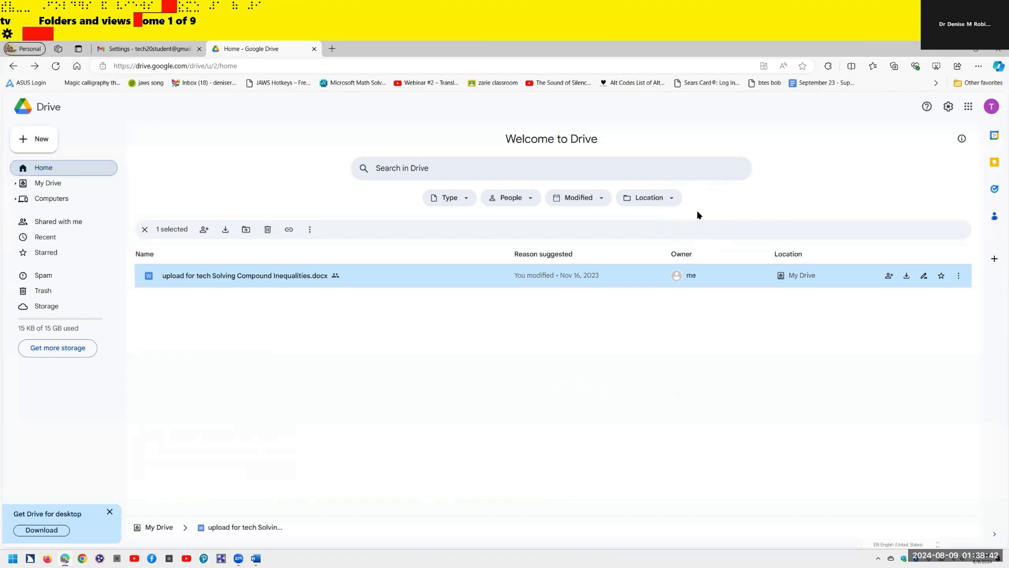
key("Down")
key("Down")
key("Down")
key("Down")
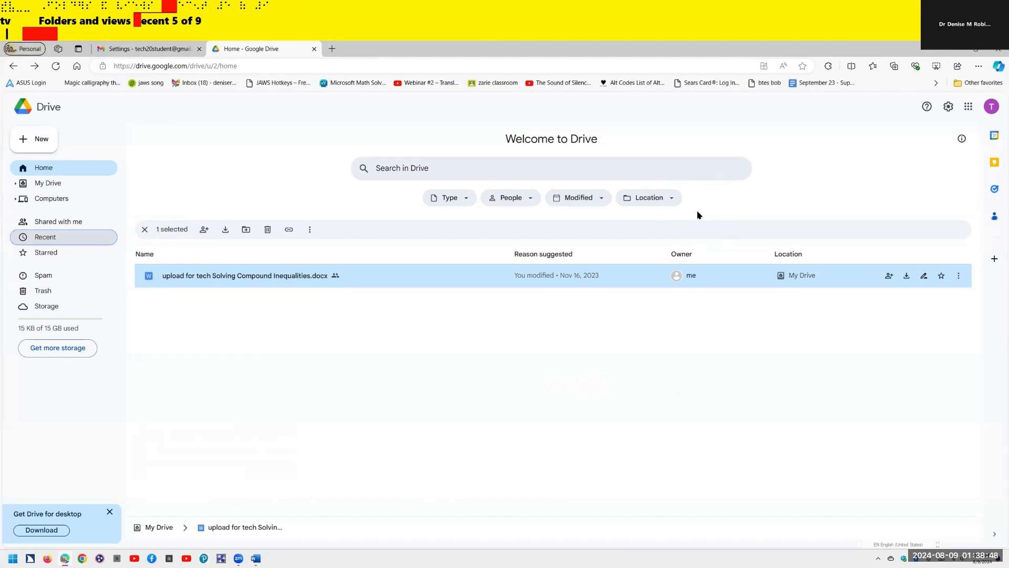
key("alt+c")
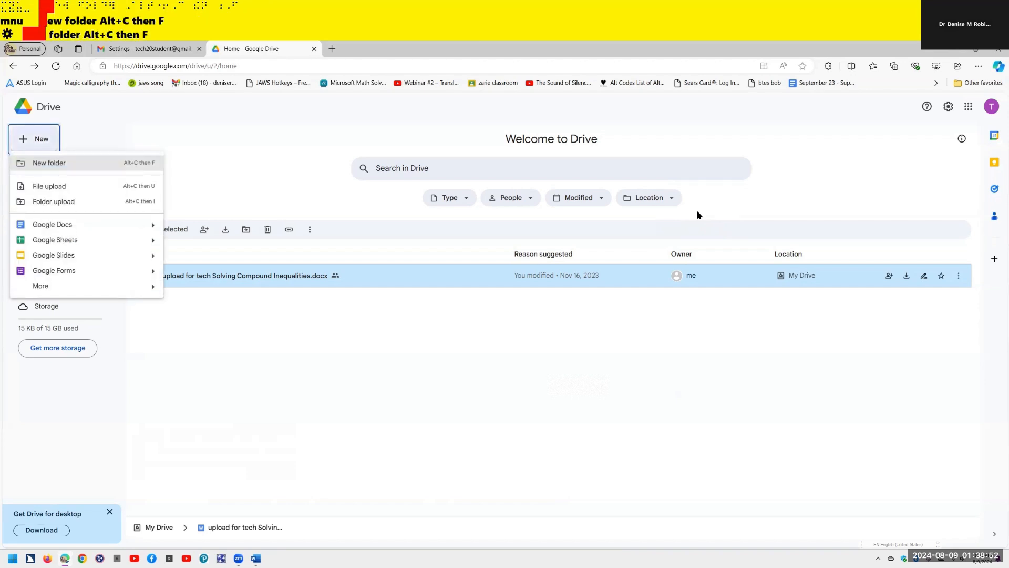
key("ctrl")
- Switch to the Word setup checklist, then launch Outlook by searching 'out'
key("alt+Tab")
key("alt+Tab")
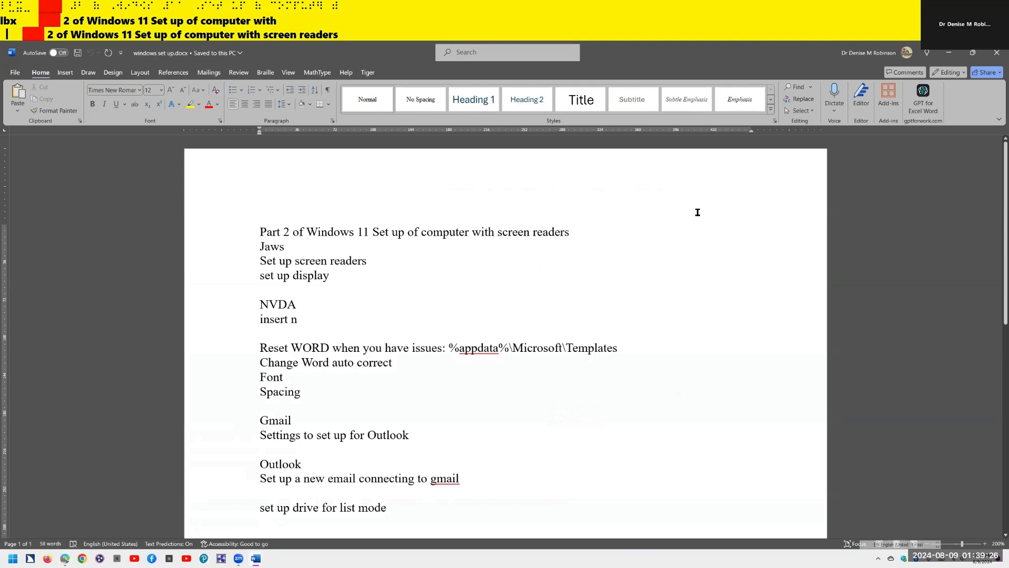
key("super")
type("out")
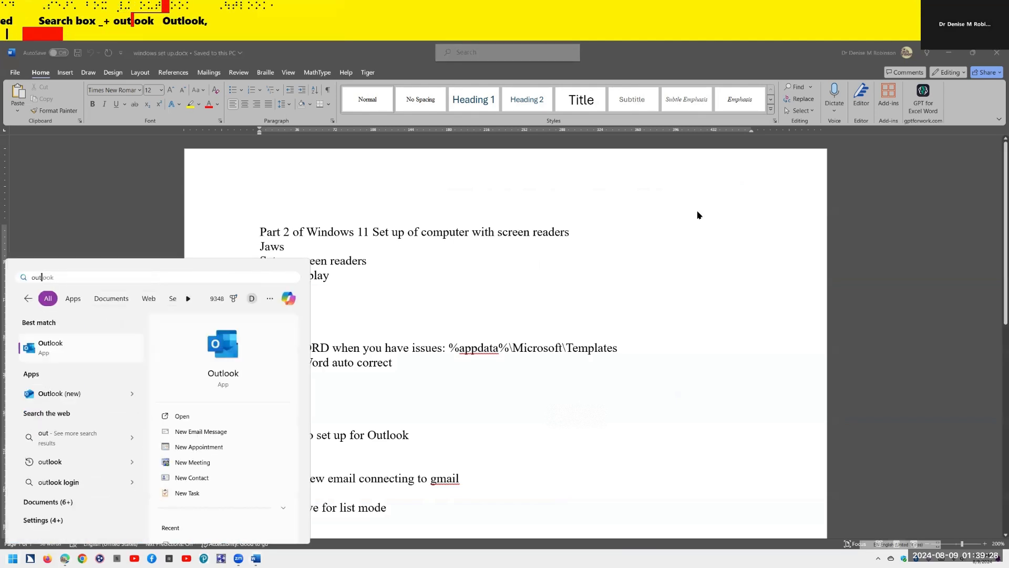
key("Return")
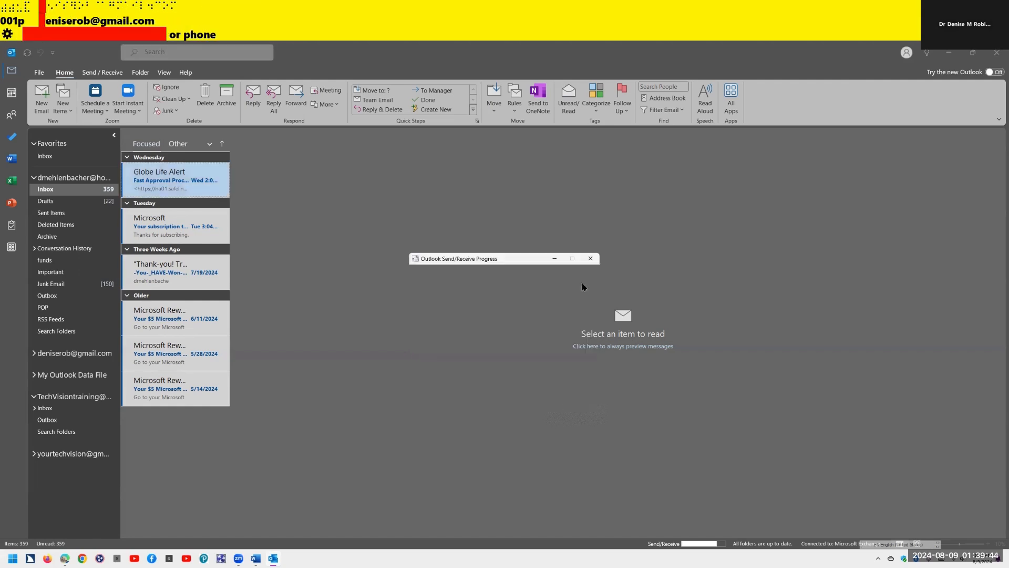
- Close the Google sign-in prompt and open Outlook's File > Info account page
left_click(582, 285)
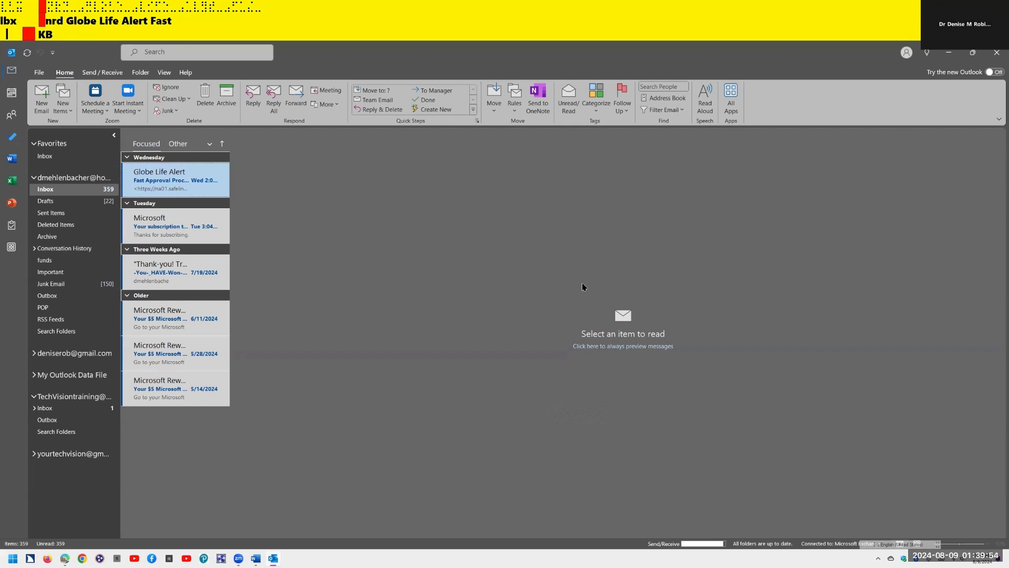
key("alt+f")
key("i")
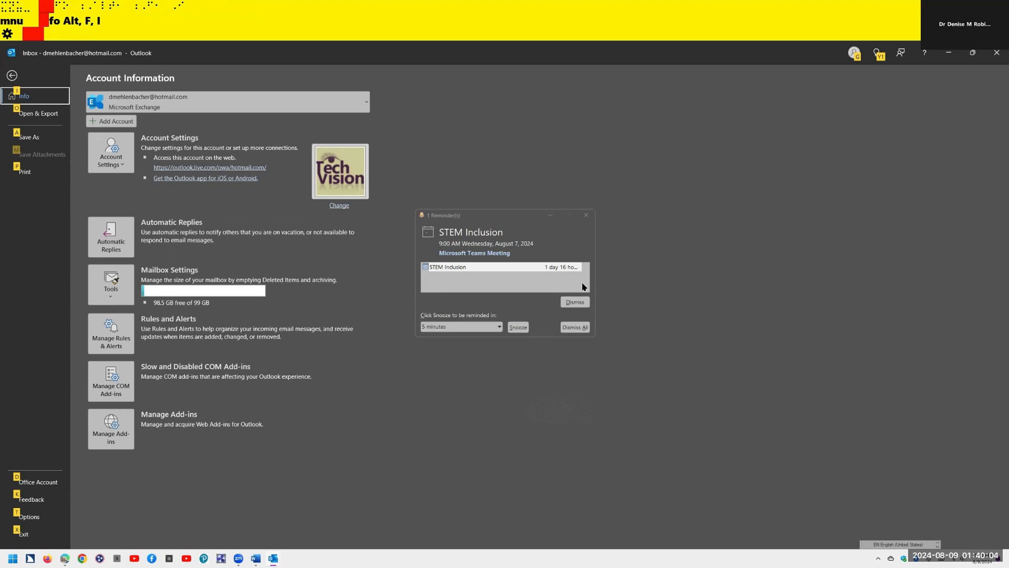
- Dismiss all reminders, including the overdue STEM Inclusion one, and confirm Yes
key("alt+Tab")
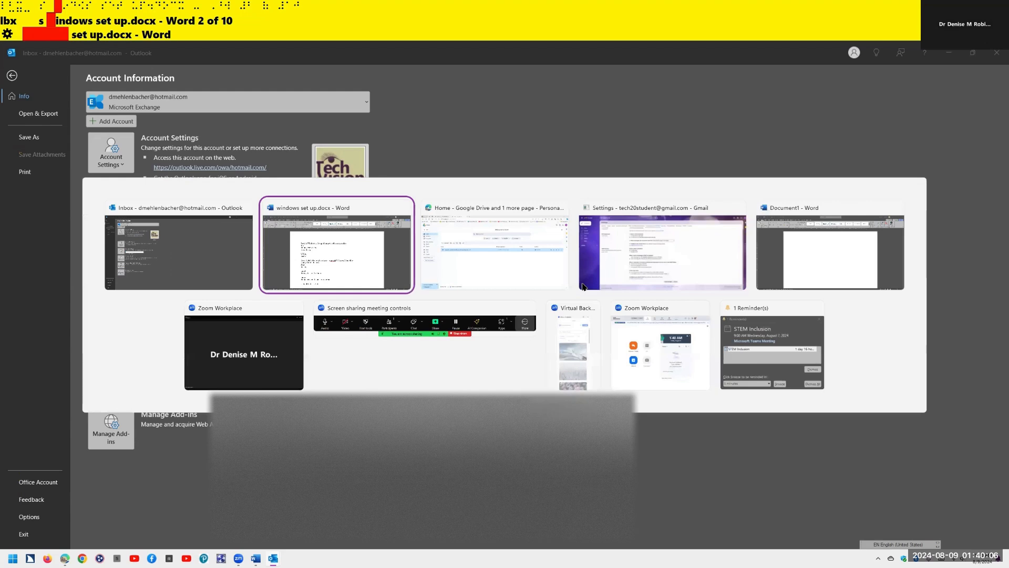
key("alt+Tab")
key("alt+Tab")
key("alt+Tab")
key("alt+Tab")
key("alt+Tab")
key("alt+Tab")
key("alt+Tab")
key("alt+Tab")
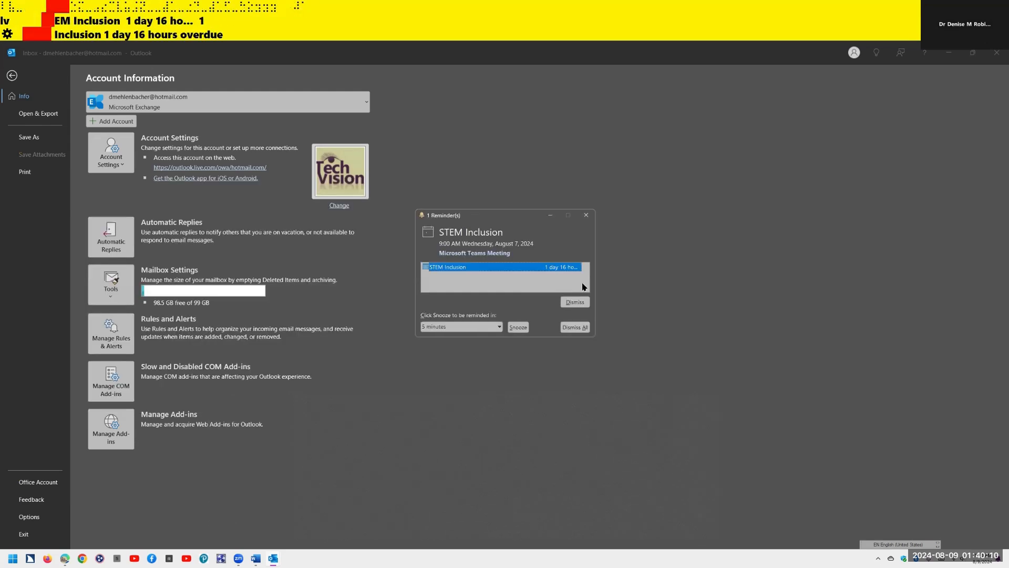
left_click(582, 287)
key("Tab")
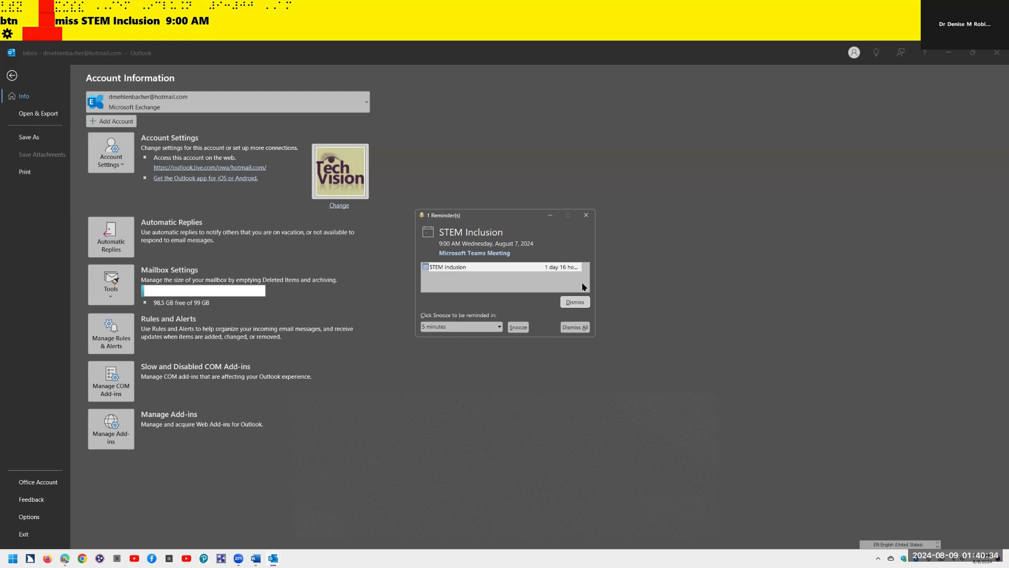
key("alt+a")
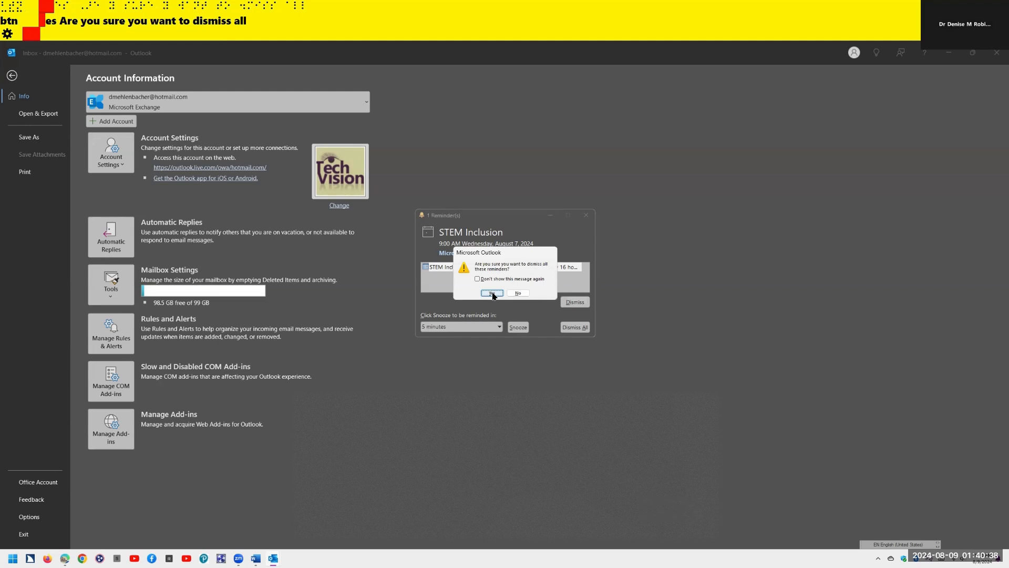
left_click(492, 293)
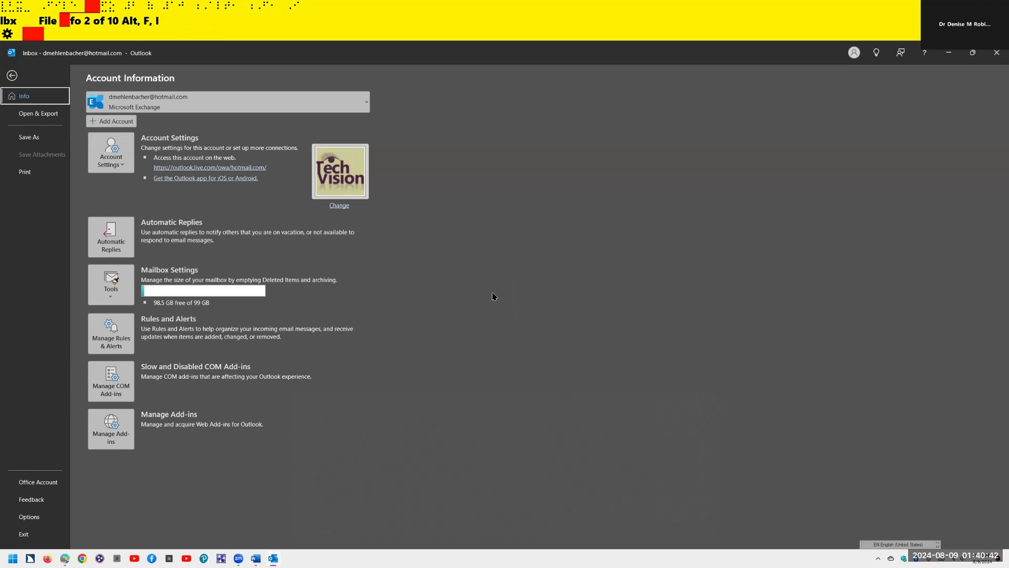
- Choose Add Account, enter the Gmail address, and connect to reach Google's sign-in
key("Tab")
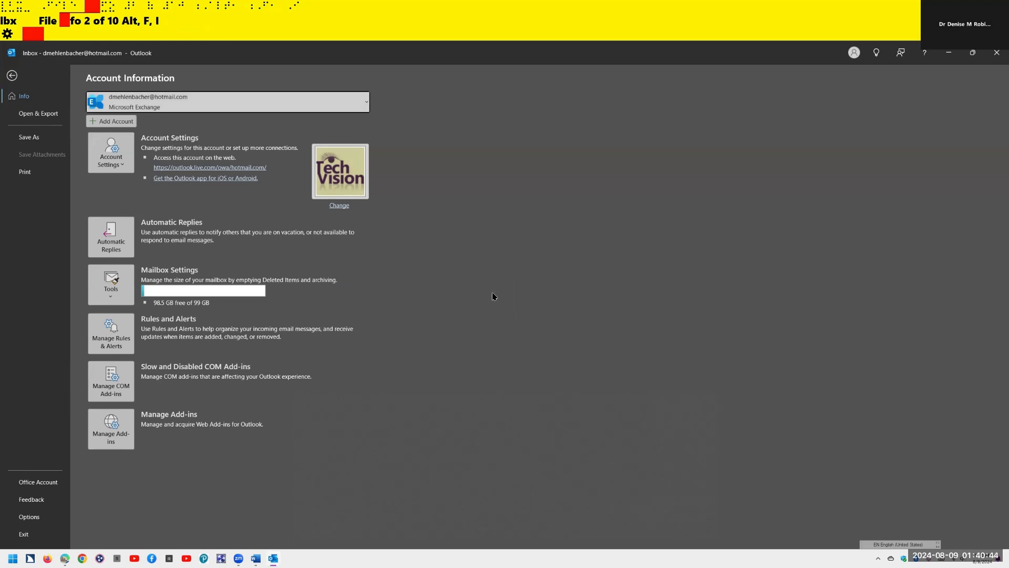
key("Tab")
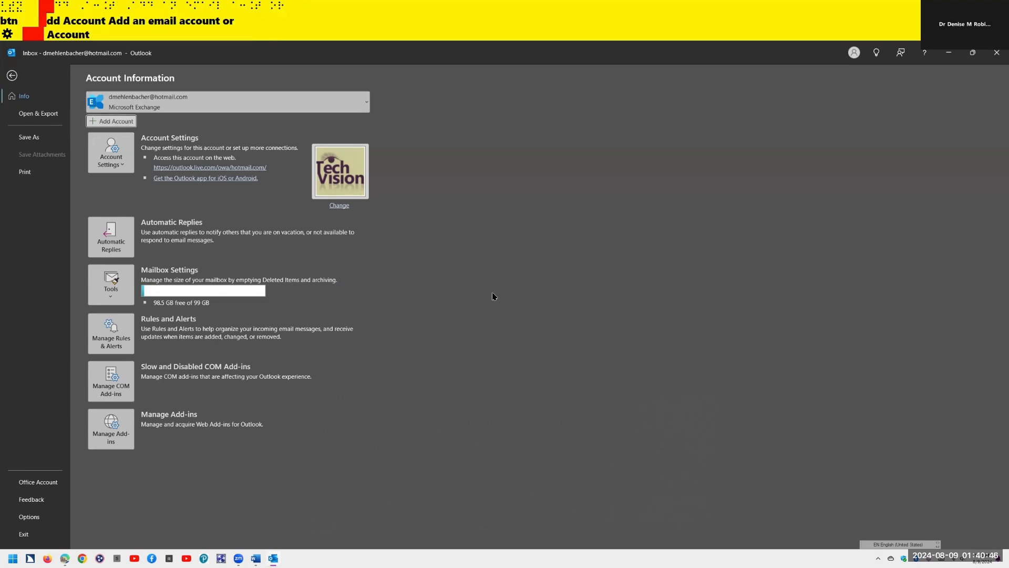
key("Return")
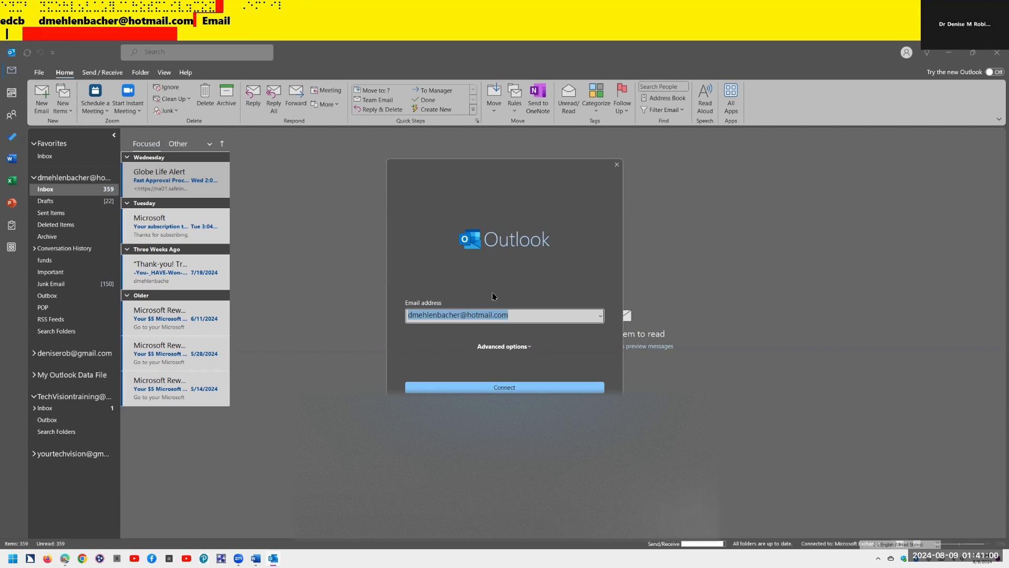
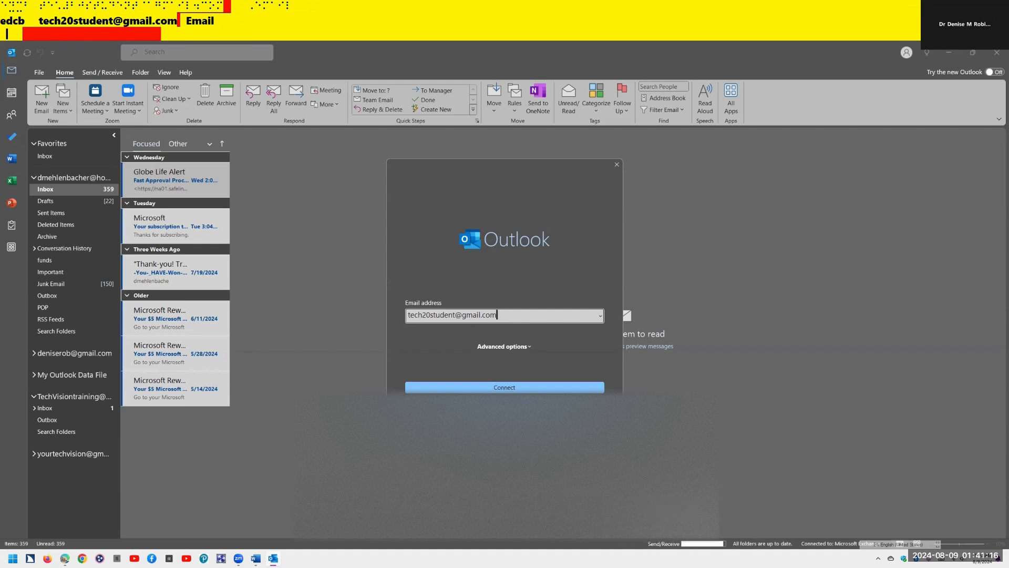
key("Return")
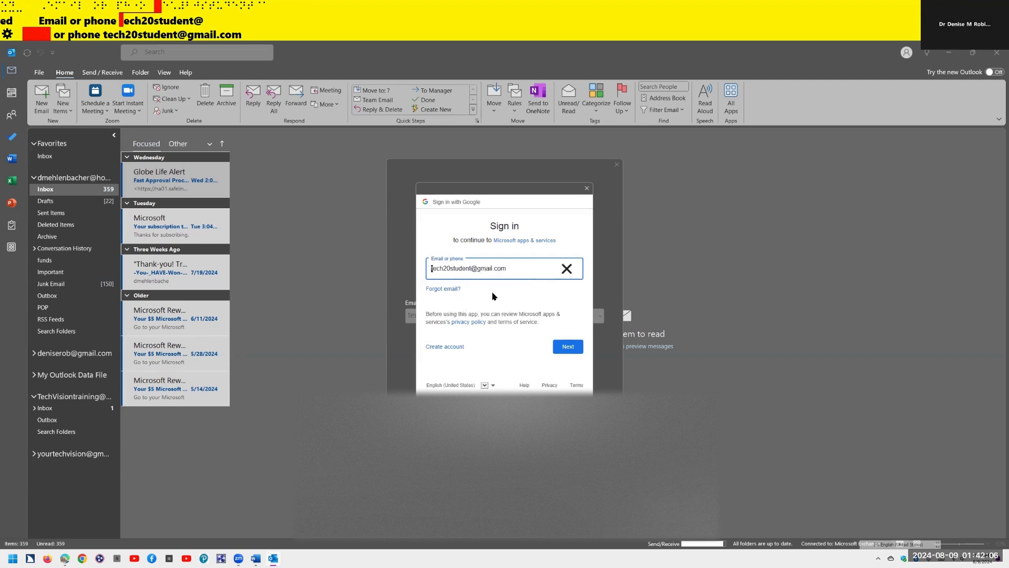
- Submit the Google sign-in, hit the insecure-browser refusal, then return to the browser
key("Tab")
key("Tab")
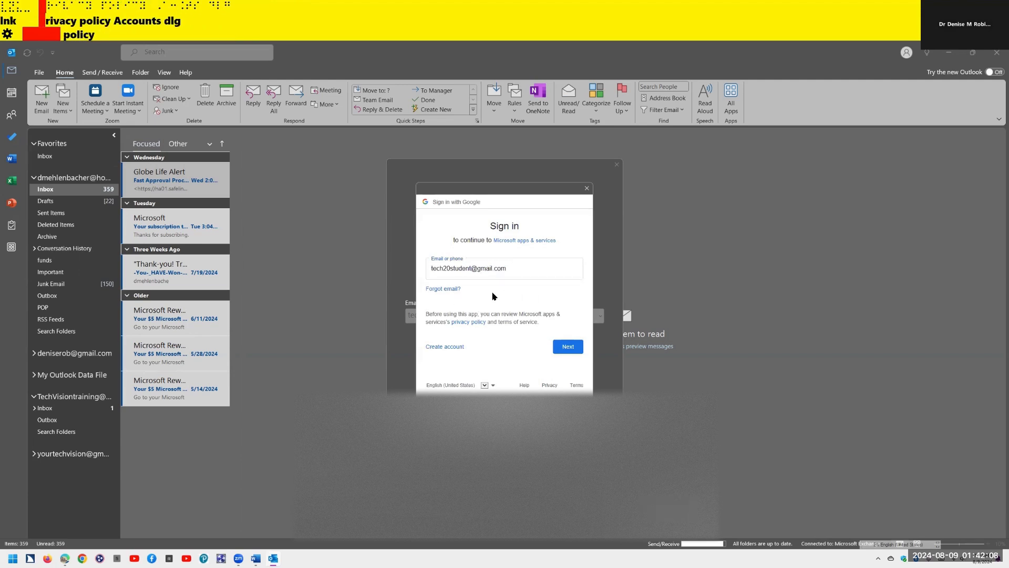
key("Tab")
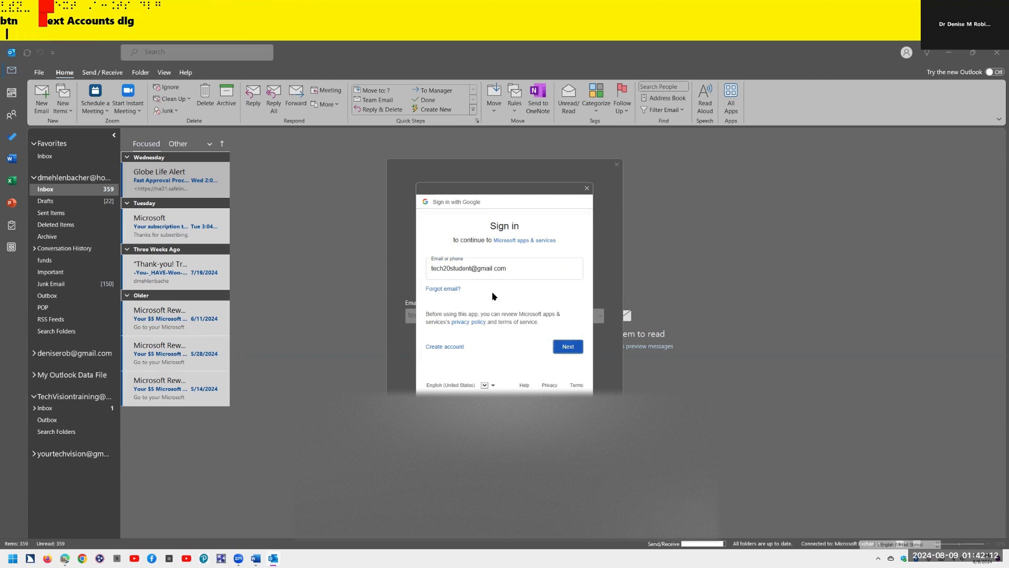
key("Return")
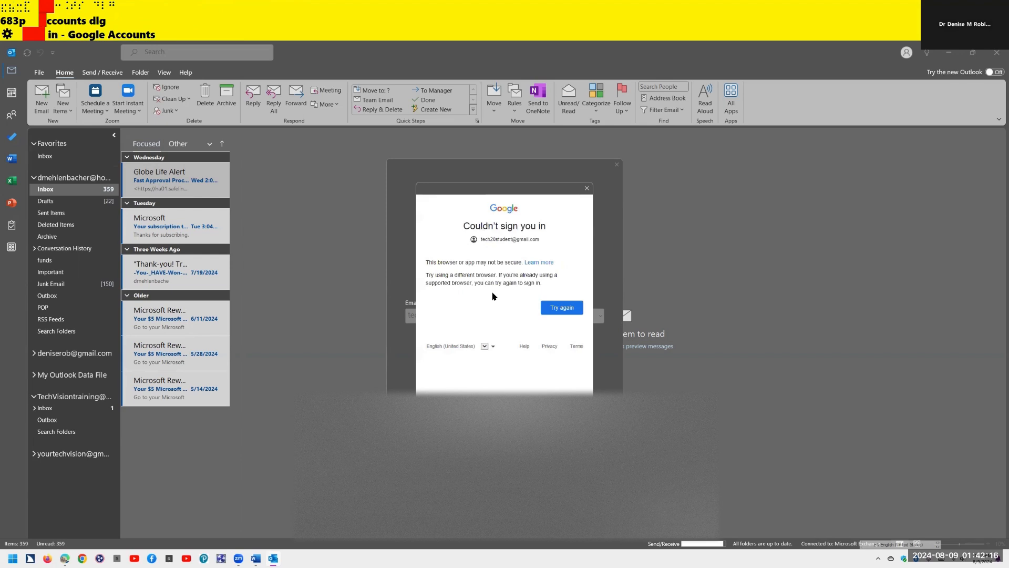
key("Tab")
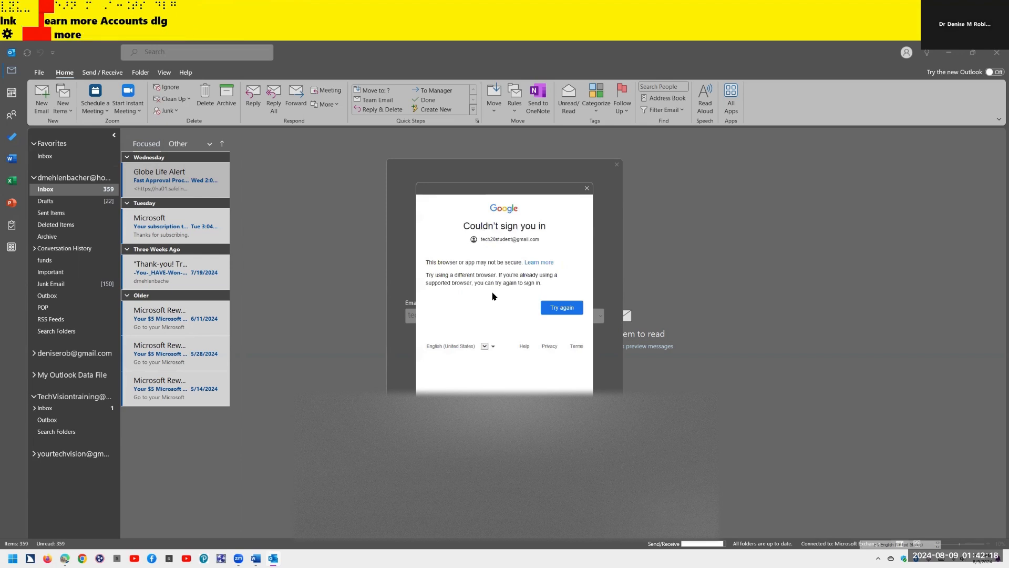
key("Tab")
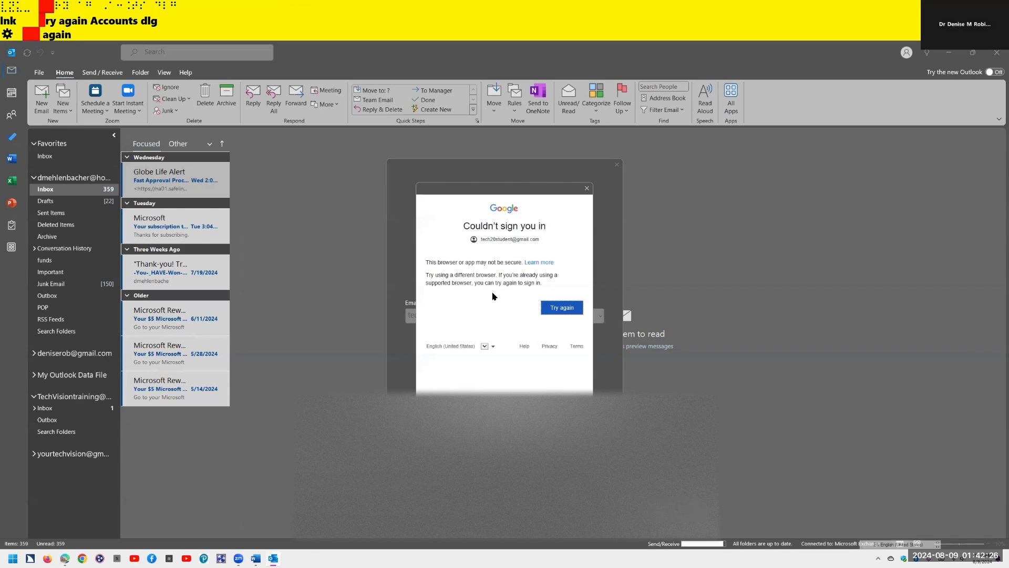
key("alt+Tab")
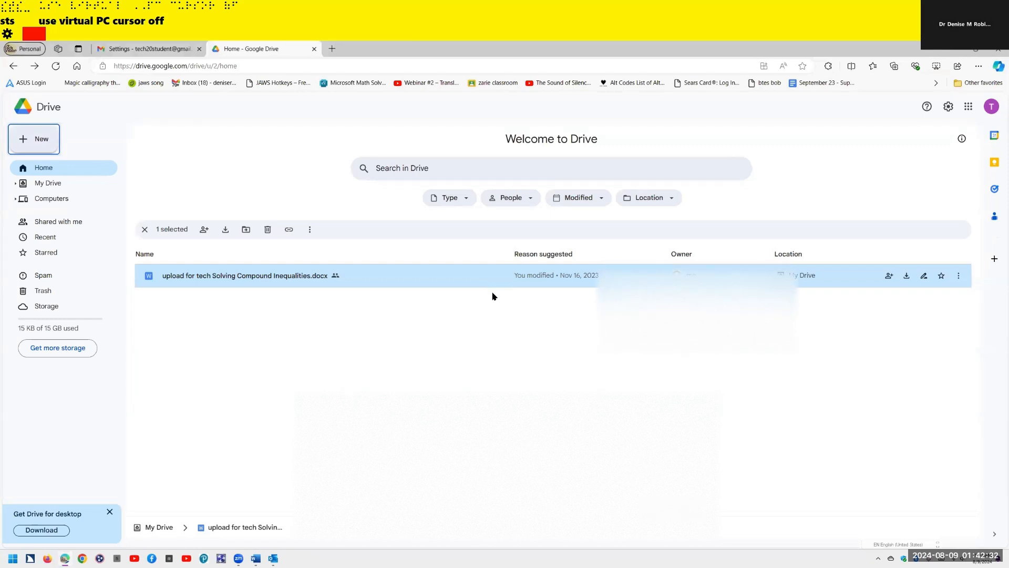
- Go to the Gmail settings tab and open the Google Account panel via the JAWS controls list
key("ctrl+Tab")
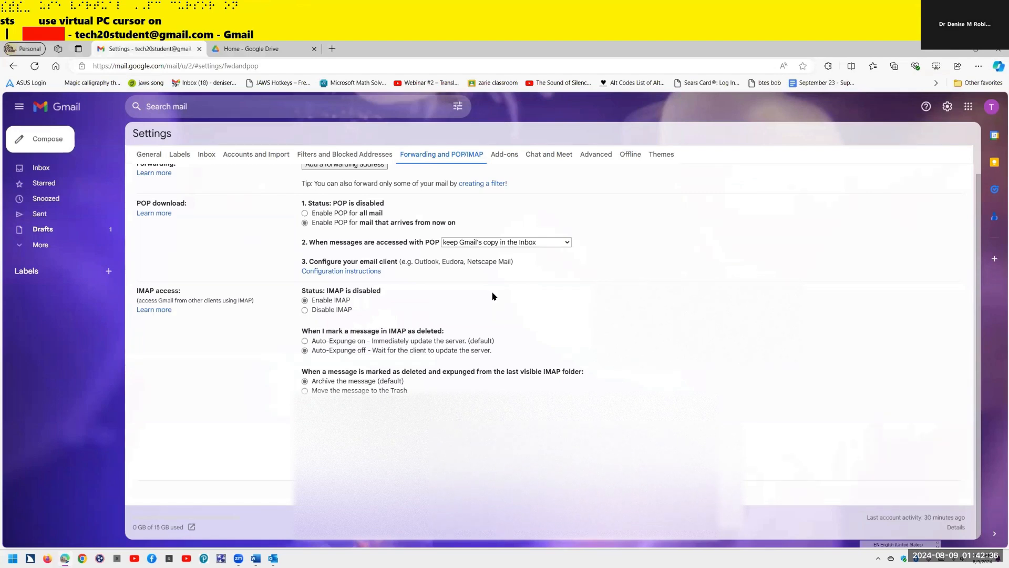
key("ctrl")
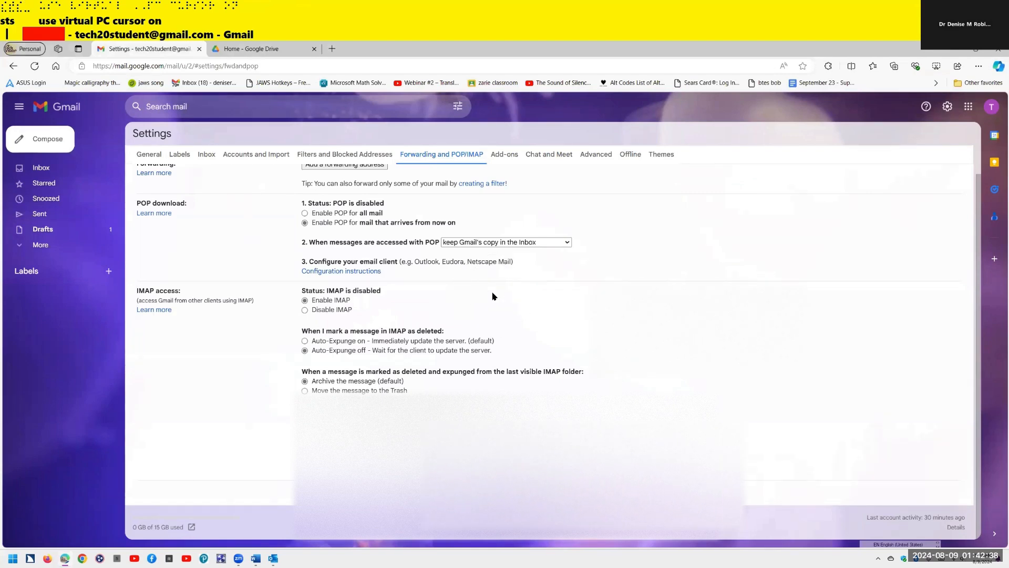
key("Insert+F5")
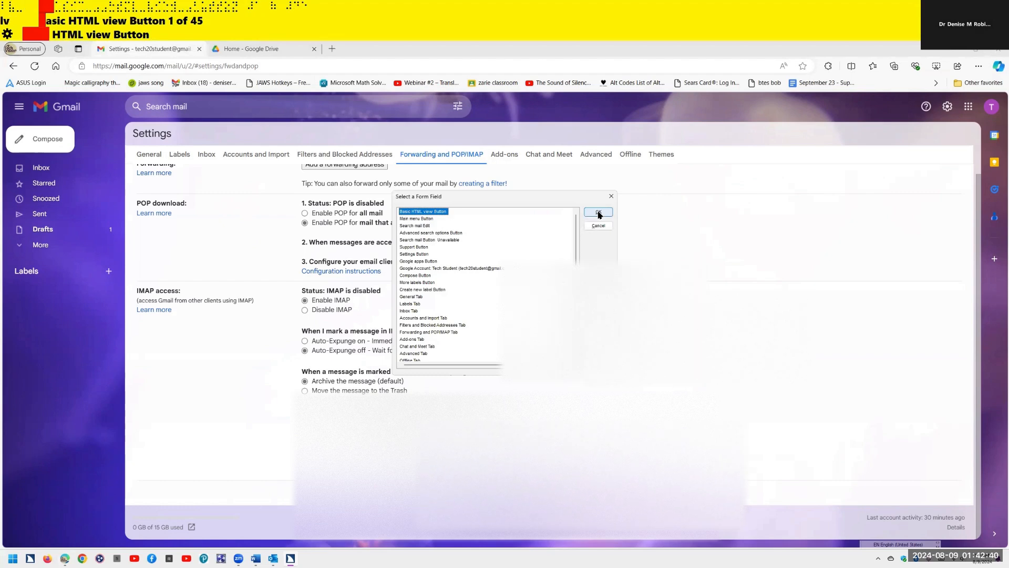
key("g")
key("g")
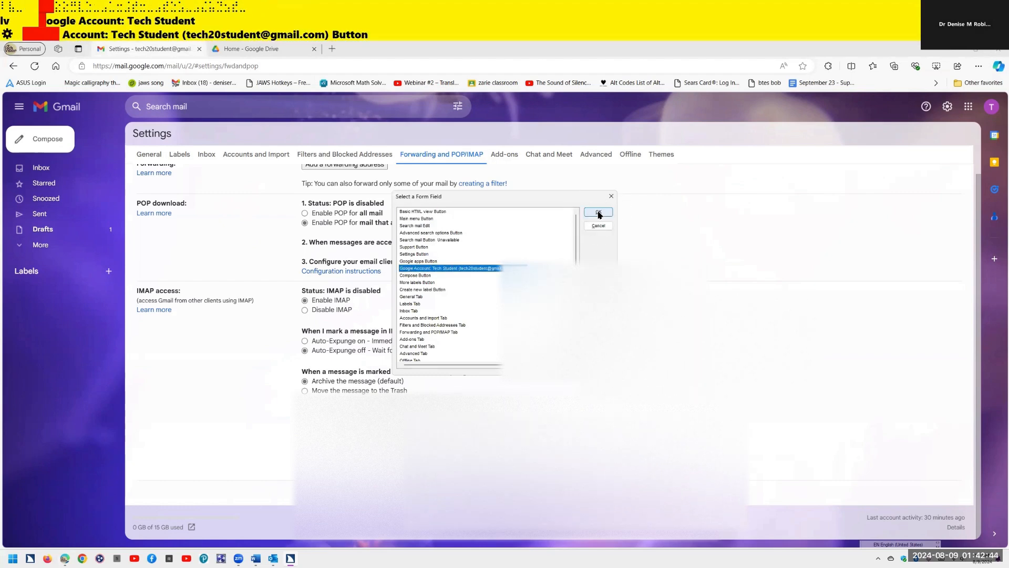
key("Return")
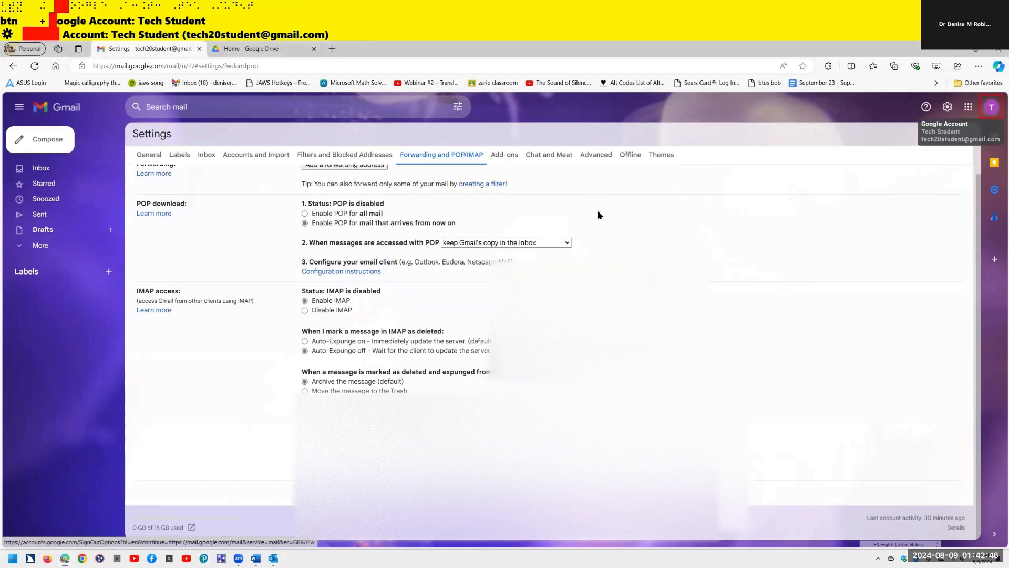
key("Return")
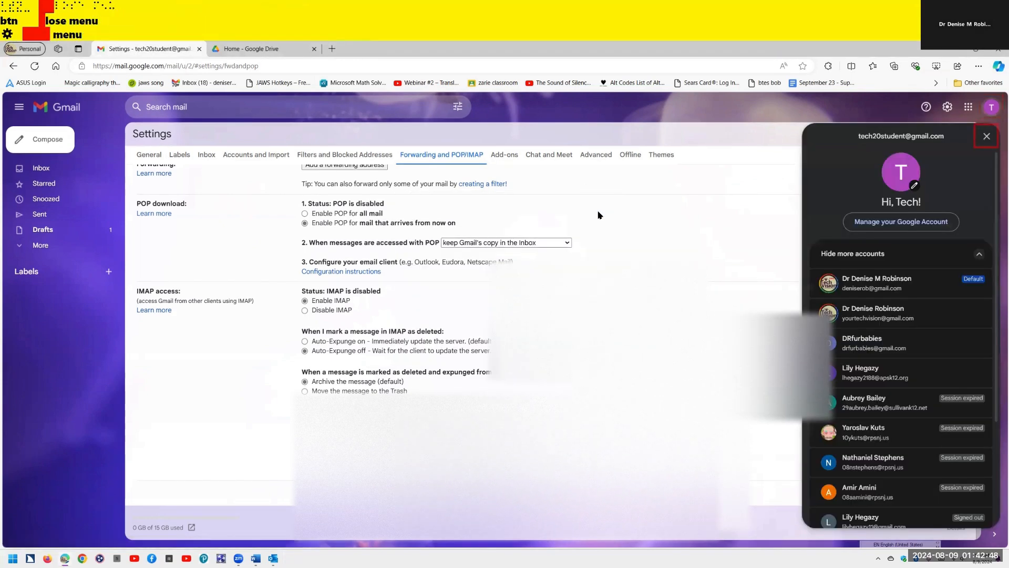
key("ctrl")
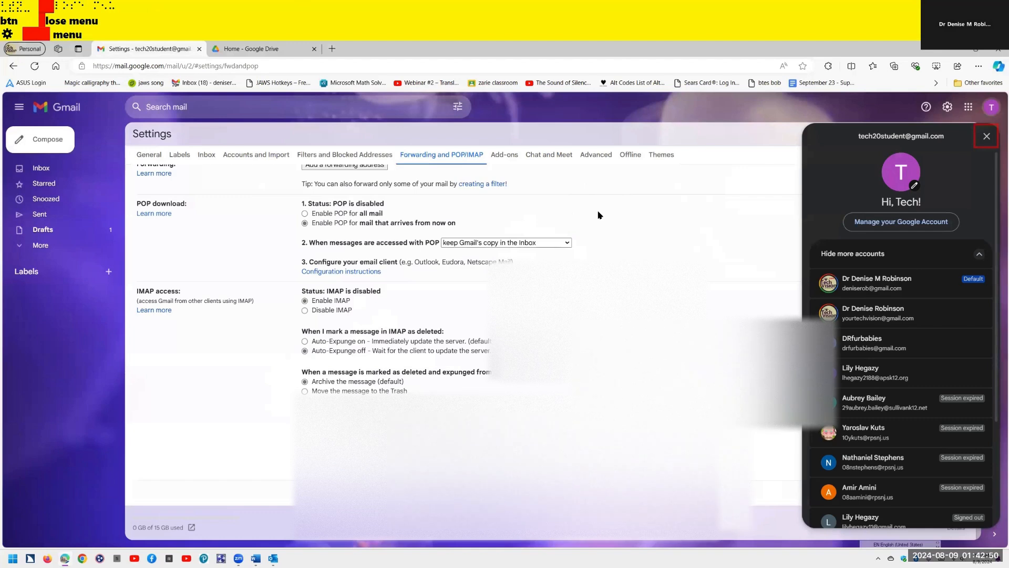
key("Tab")
key("Tab")
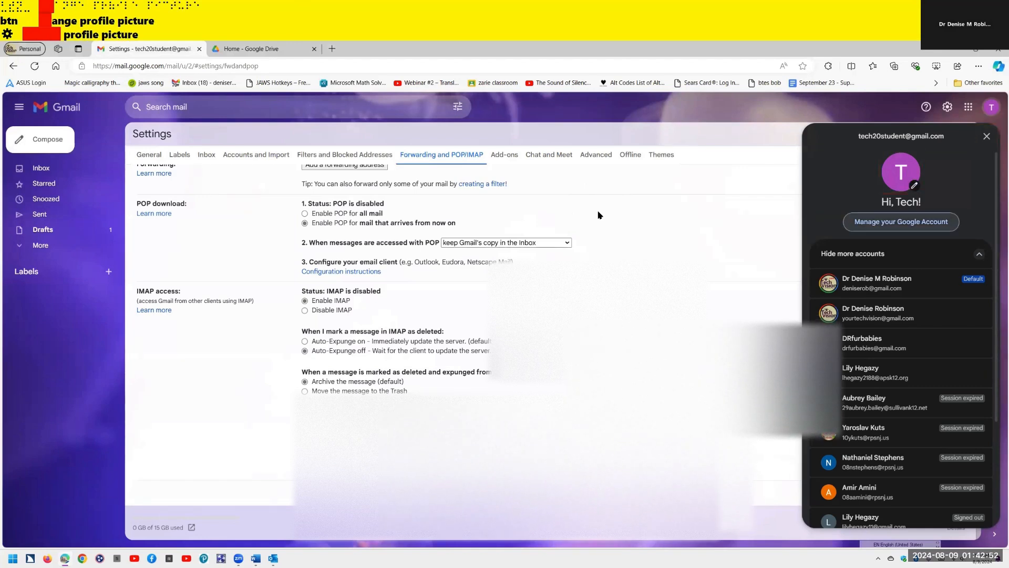
- Open Manage your Google Account, go to Security, and move down to Enhanced Safe Browsing
key("Return")
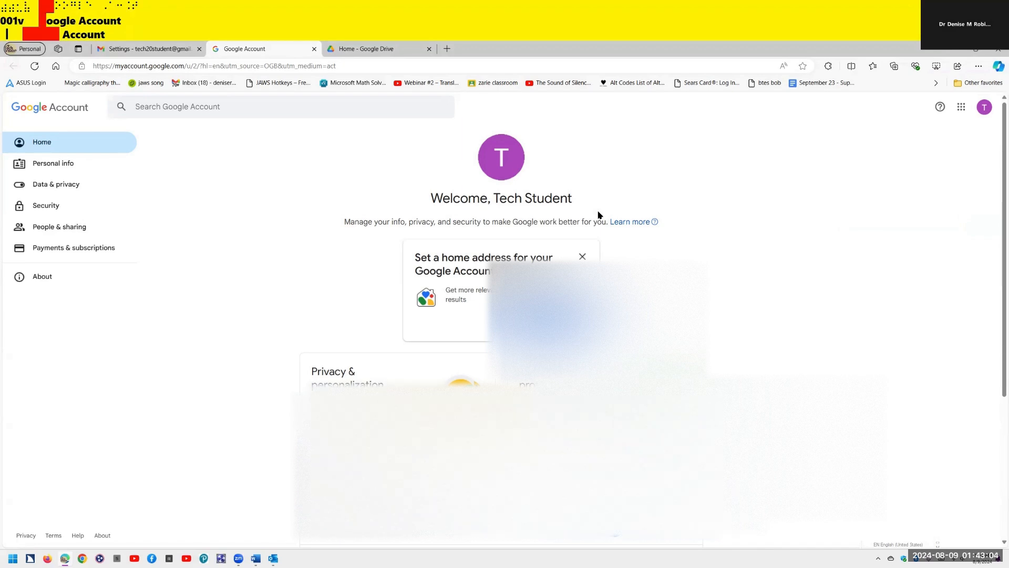
key("Tab")
key("Tab")
key("Tab")
key("Tab")
key("Tab")
key("Tab")
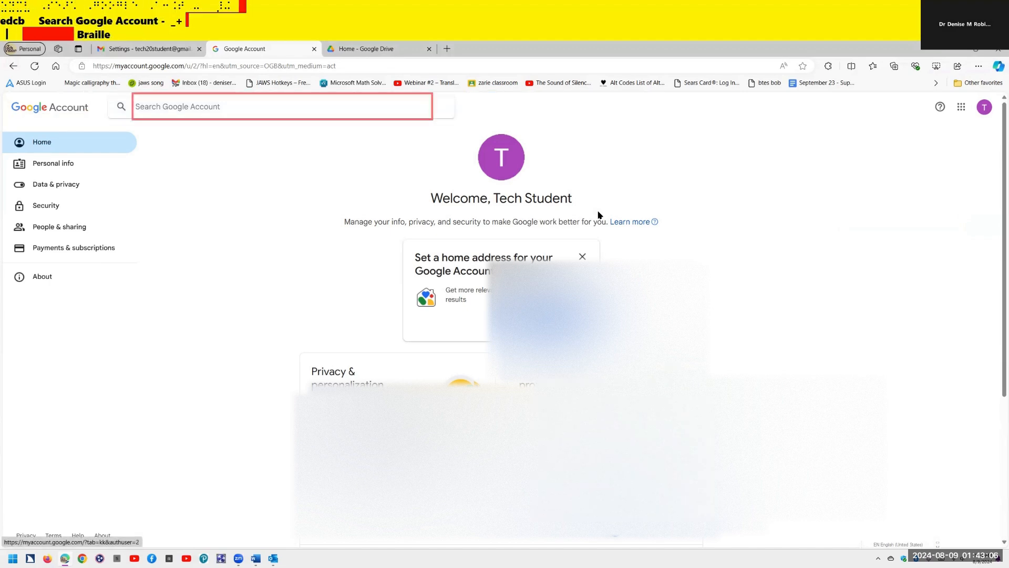
key("Tab")
key("Tab")
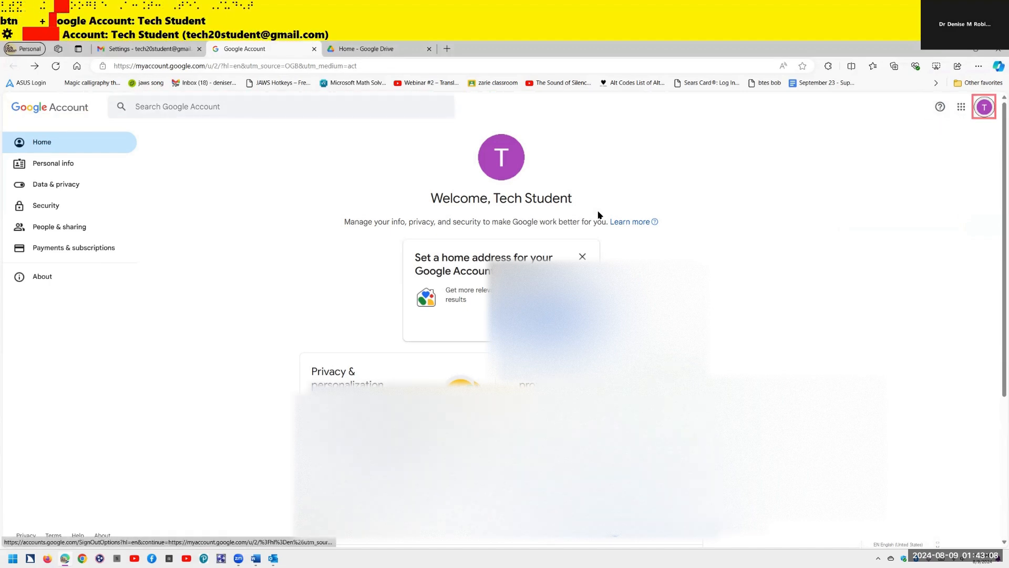
key("Tab")
key("Tab")
key("Tab")
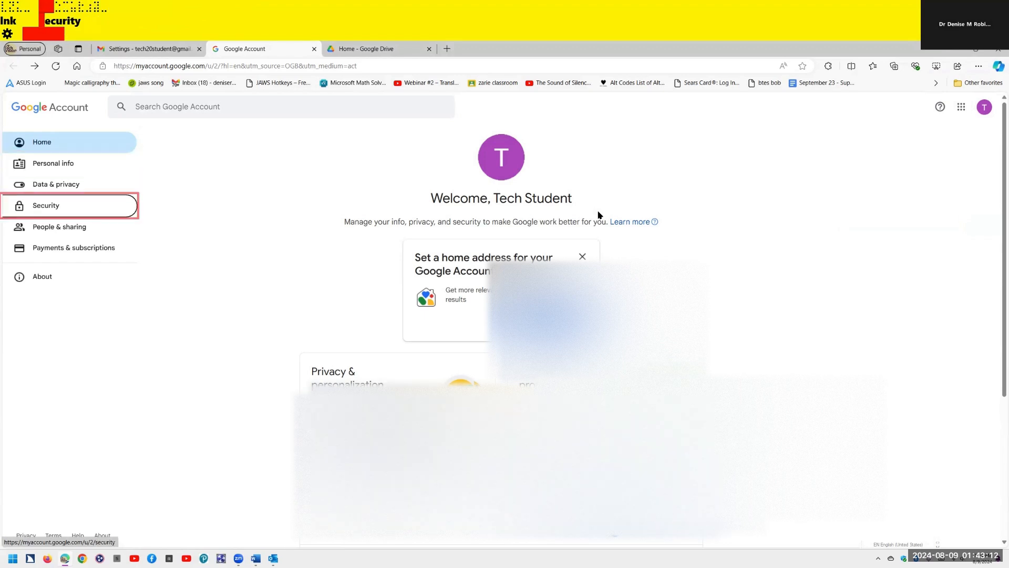
key("Return")
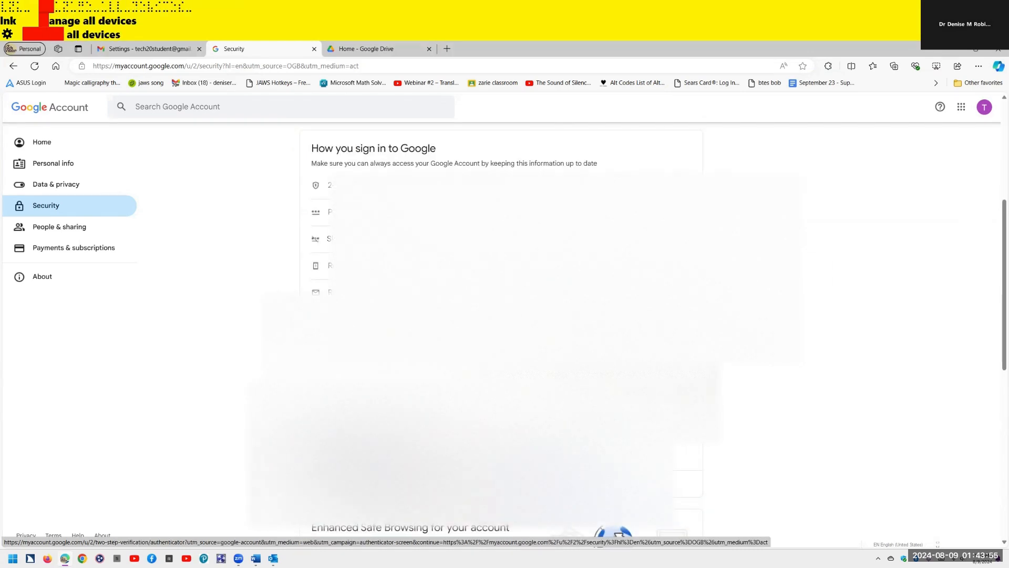
key("Tab")
key("Tab")
key("Tab")
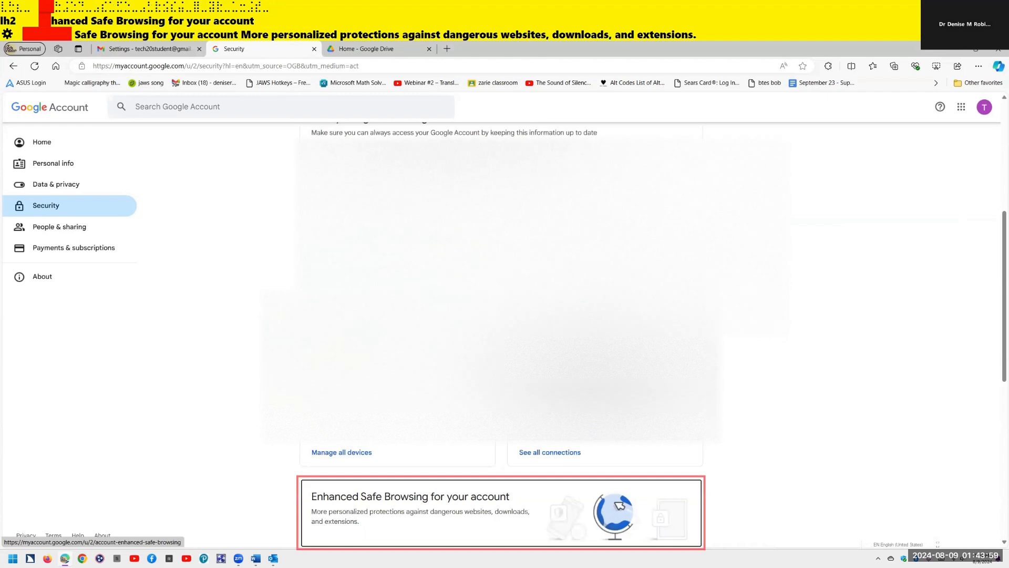
key("Tab")
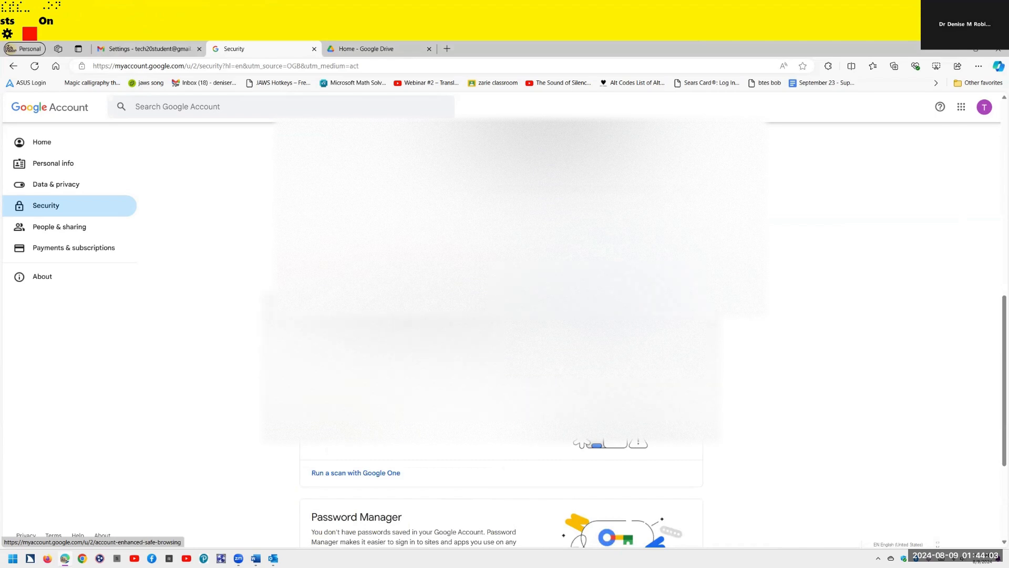
- Switch the Enhanced Safe Browsing toggle off and confirm with Turn off
key("Return")
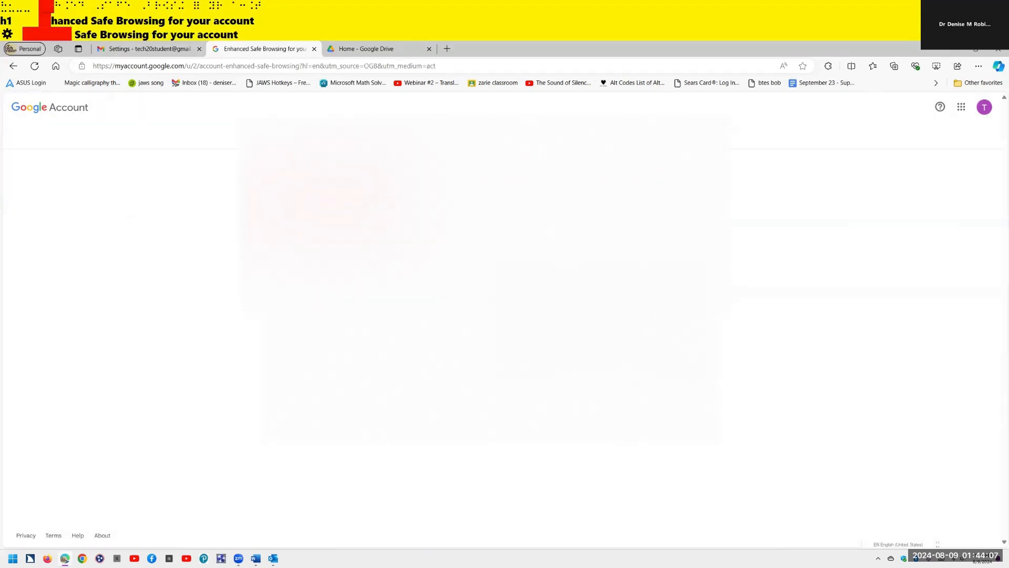
key("Tab")
key("Tab")
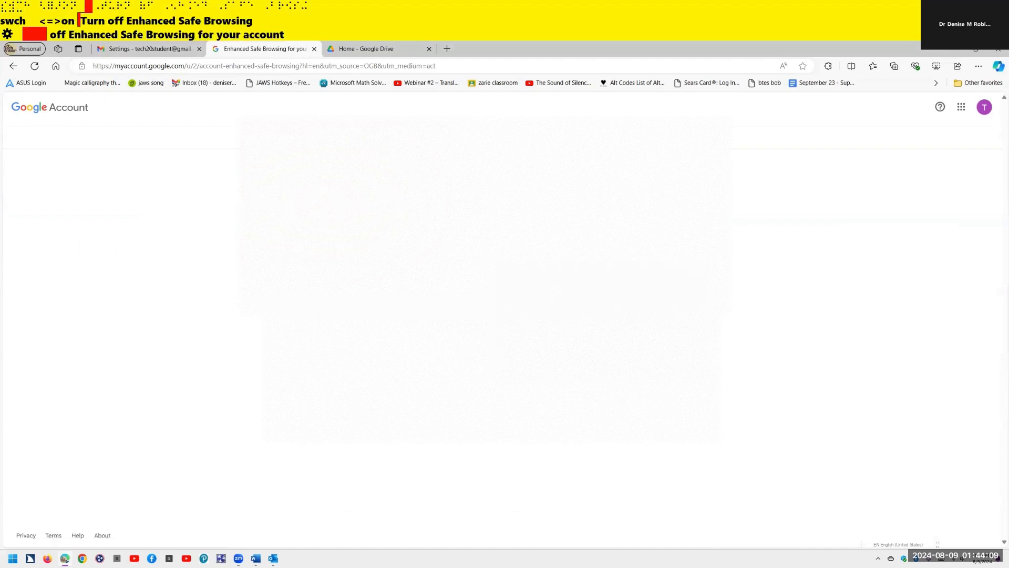
key("space")
key("Tab")
key("Tab")
key("Tab")
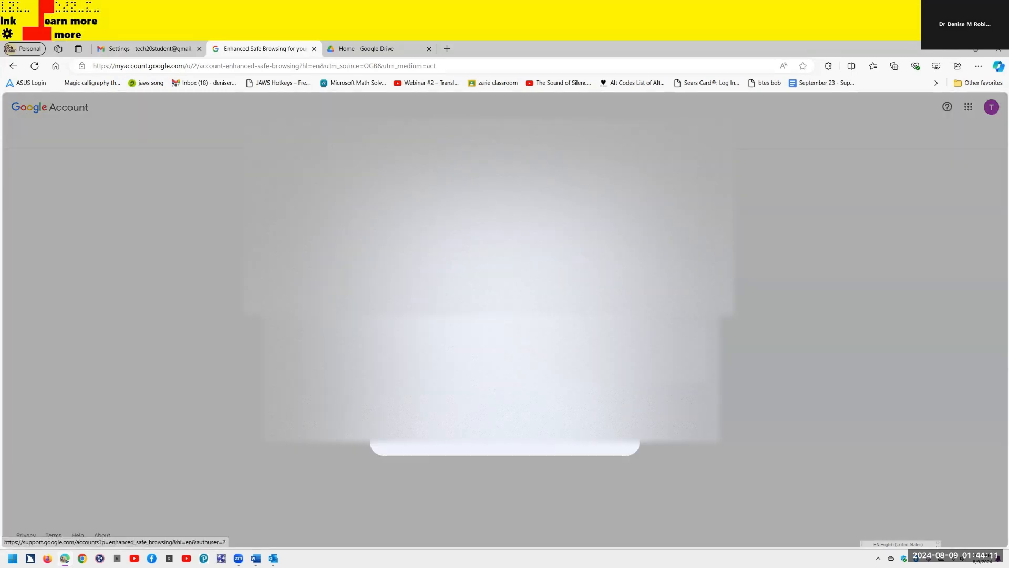
key("Return")
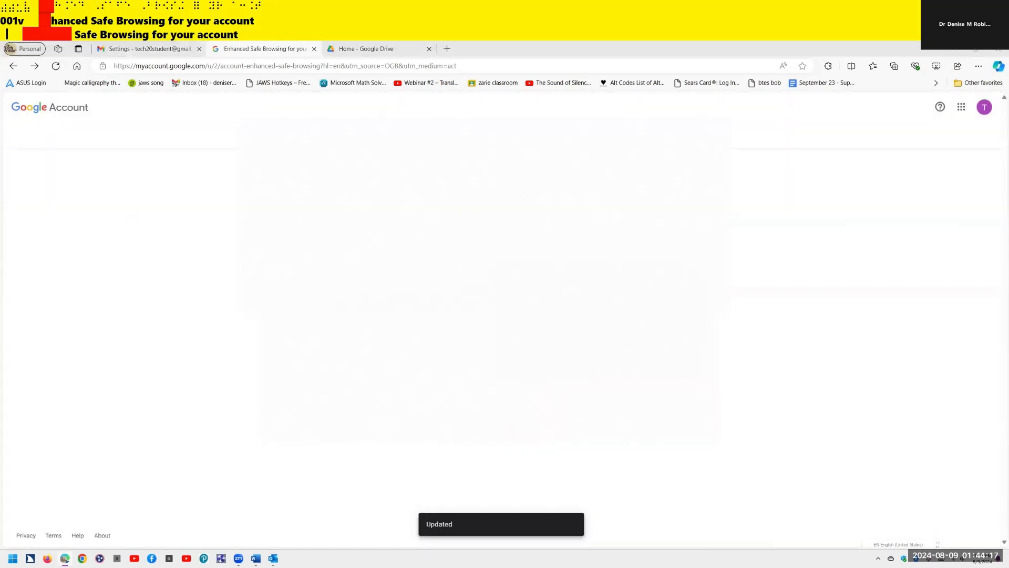
key("alt+Tab")
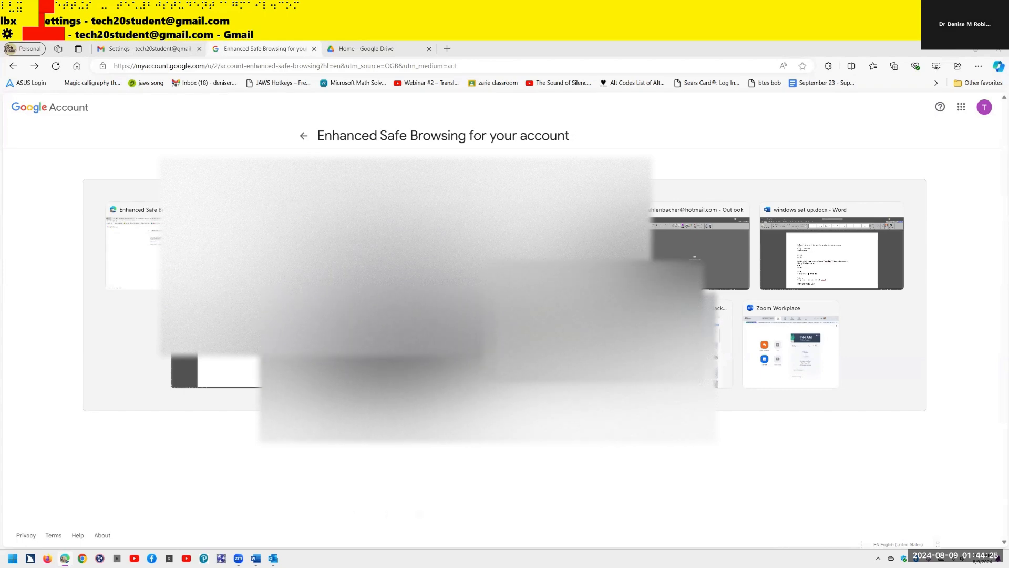
- Retry the Google sign-in from Outlook, entering the Gmail address and account password
key("Tab")
key("Tab")
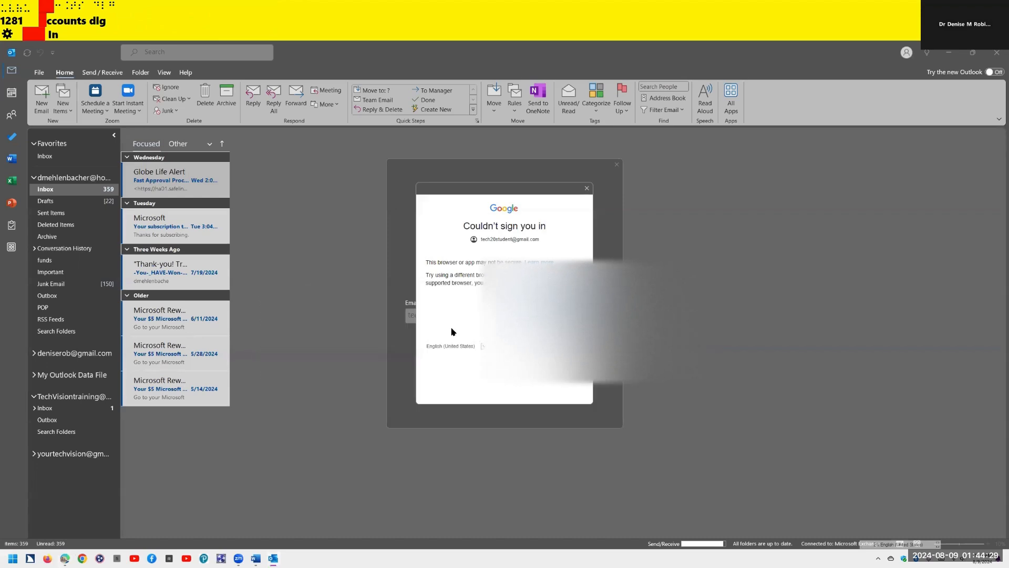
key("Tab")
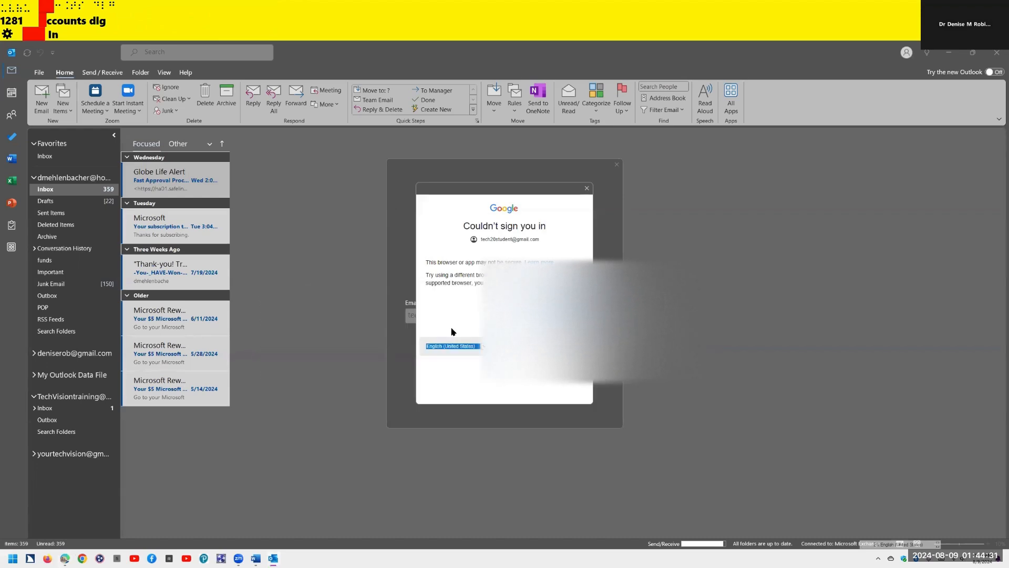
key("Tab")
key("Return")
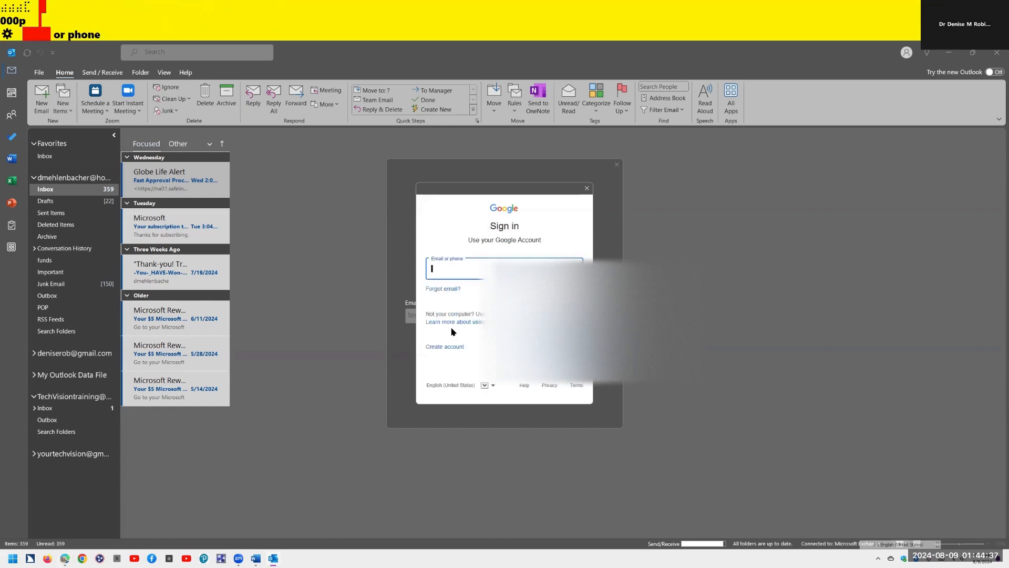
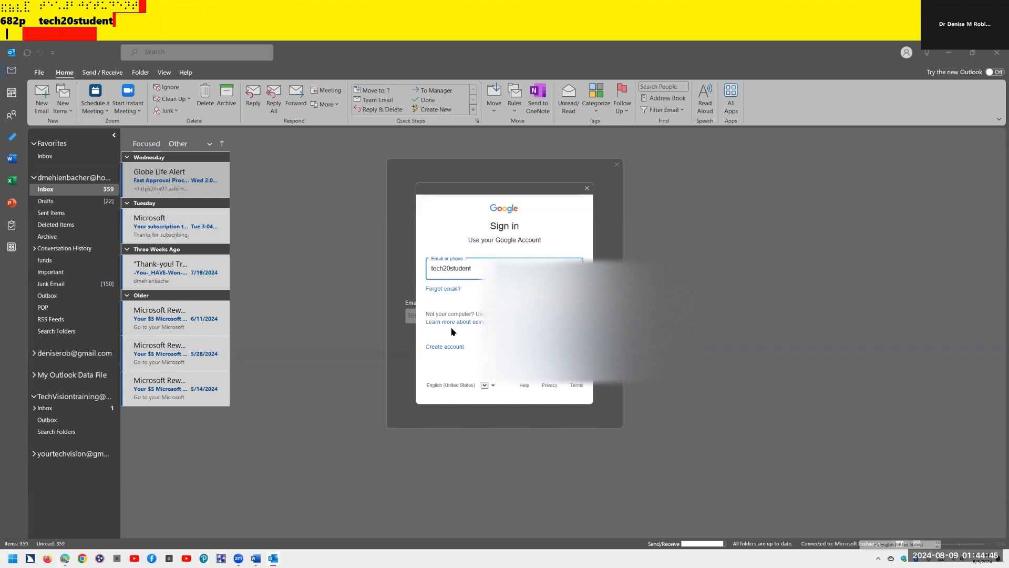
key("Return")
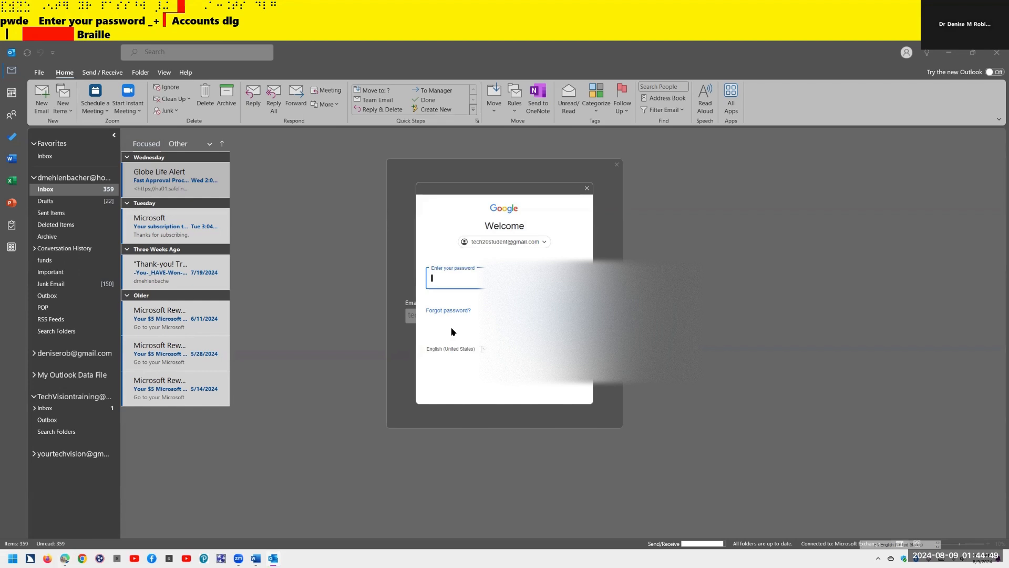
type("********")
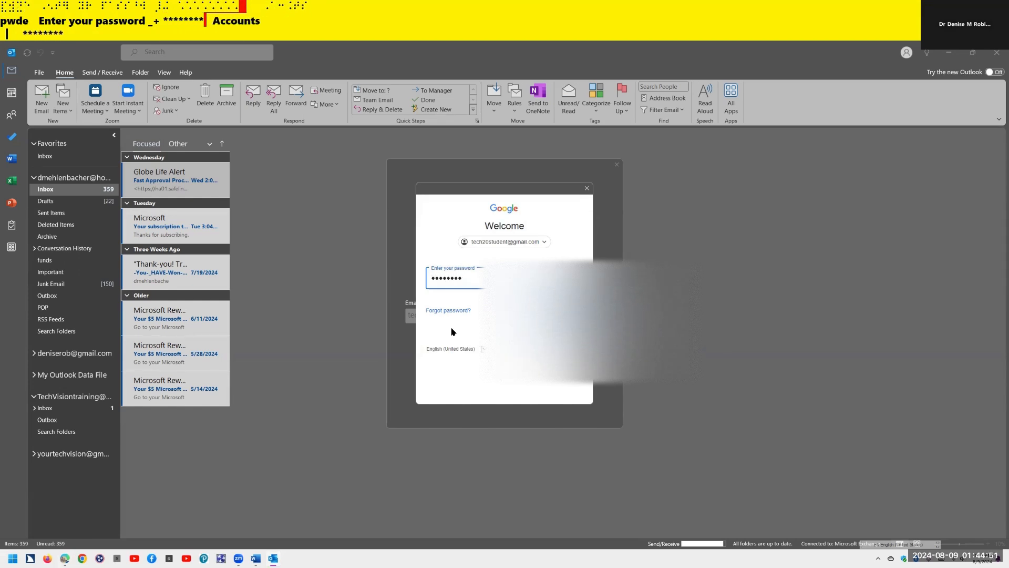
key("Return")
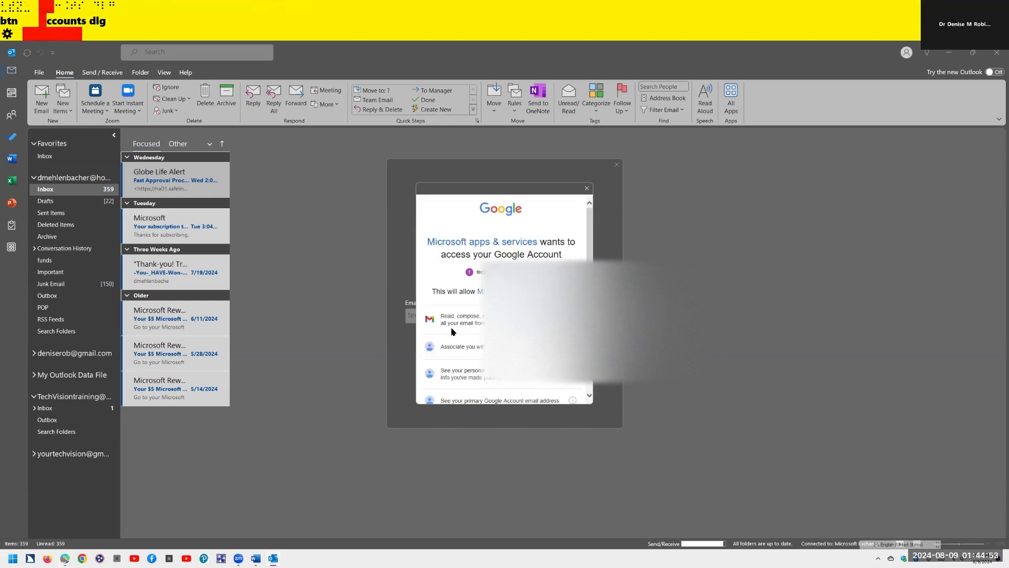
- Allow Microsoft apps access to the Google account and review the Account successfully added confirmation
key("Tab")
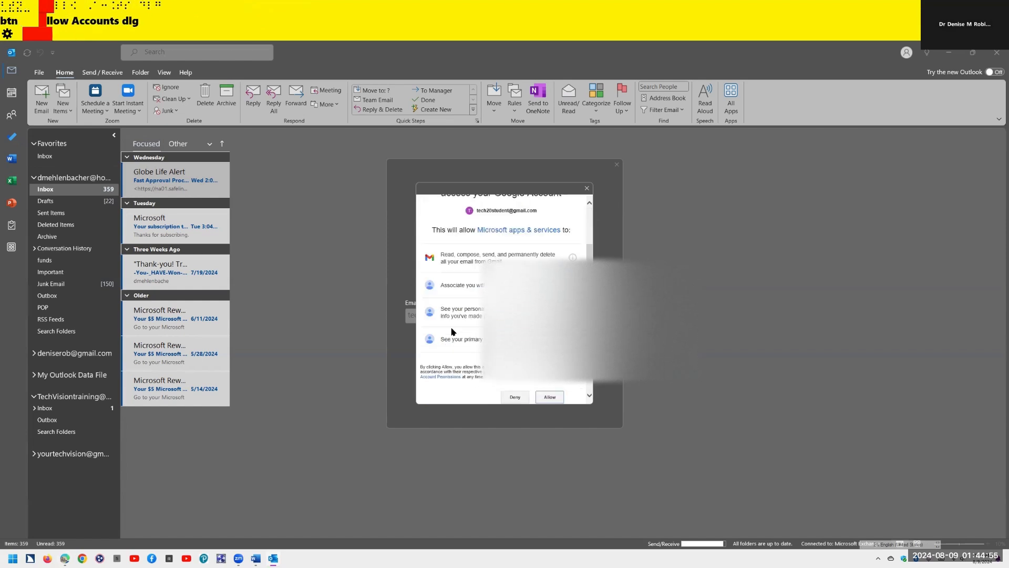
key("Return")
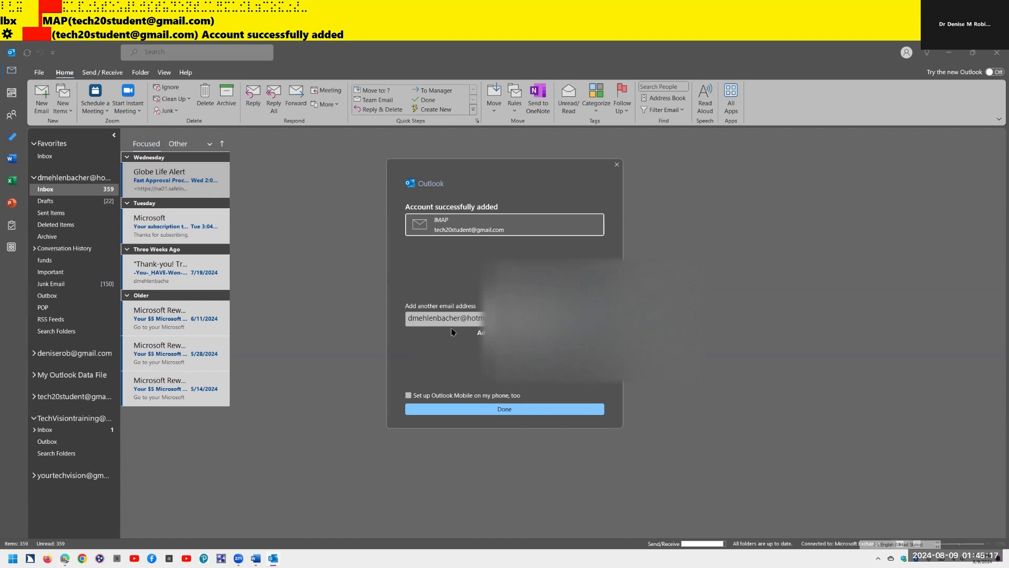
key("Tab")
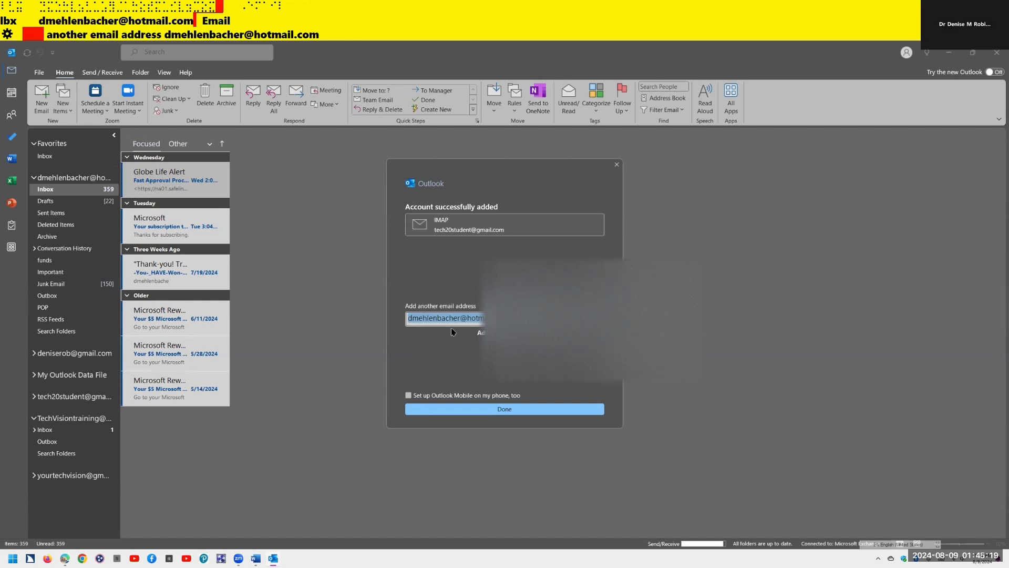
key("Tab")
key("Tab")
key("Tab")
key("Tab")
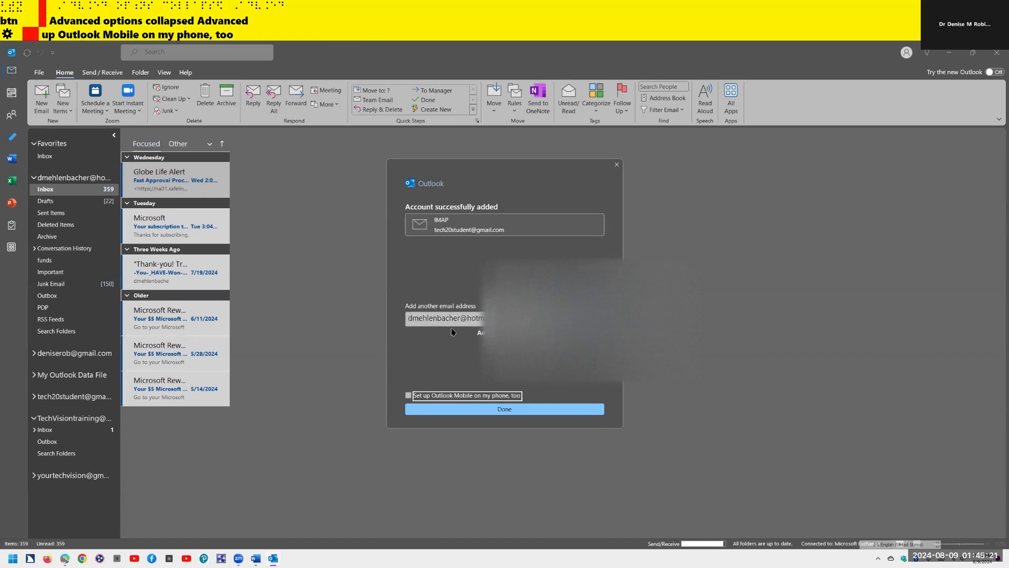
- Cycle through open windows with Alt+Tab to reach windows set up.docx in Word
key("alt+Tab")
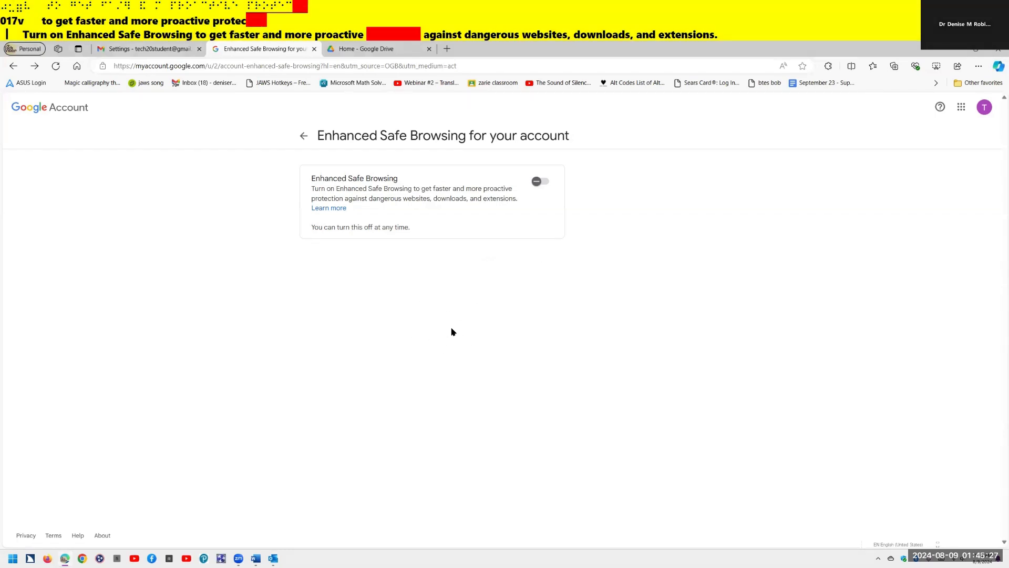
key("alt+Tab")
key("alt+Tab")
key("alt+Tab")
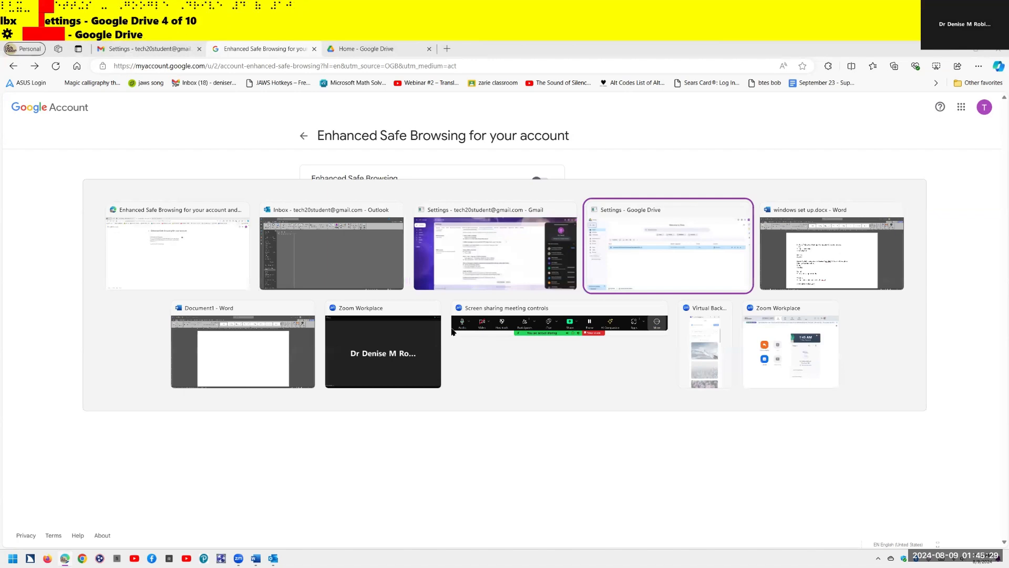
key("alt+Tab")
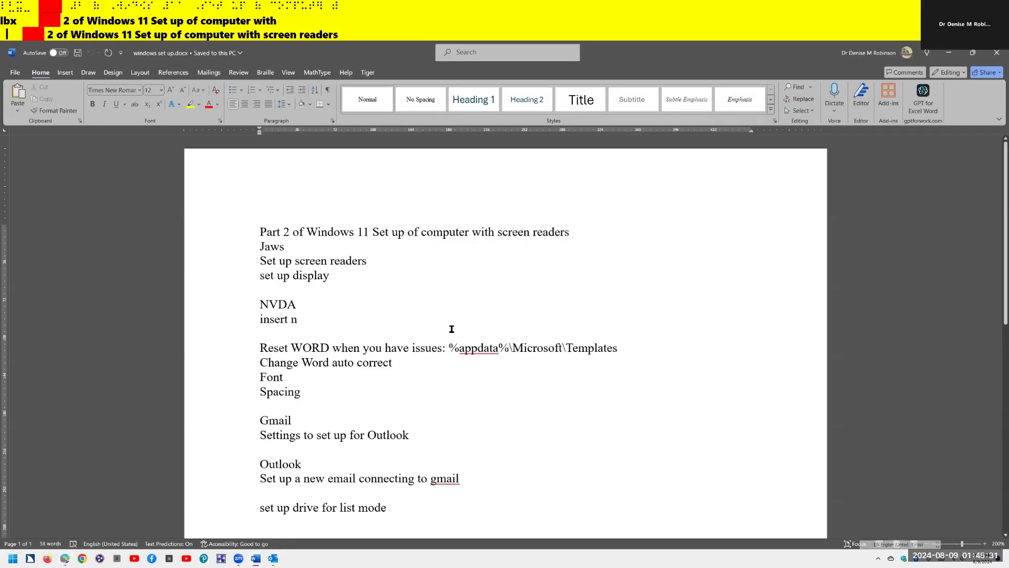